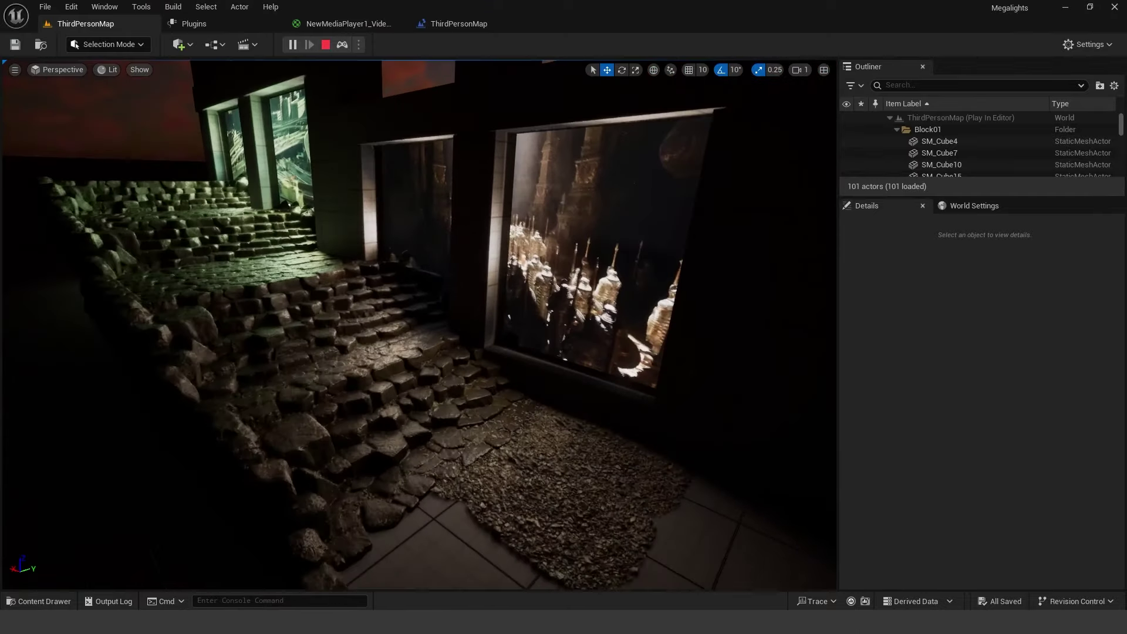
{"action": "scroll", "coordinate": [419, 325], "scroll_direction": "down", "scroll_amount": 3}
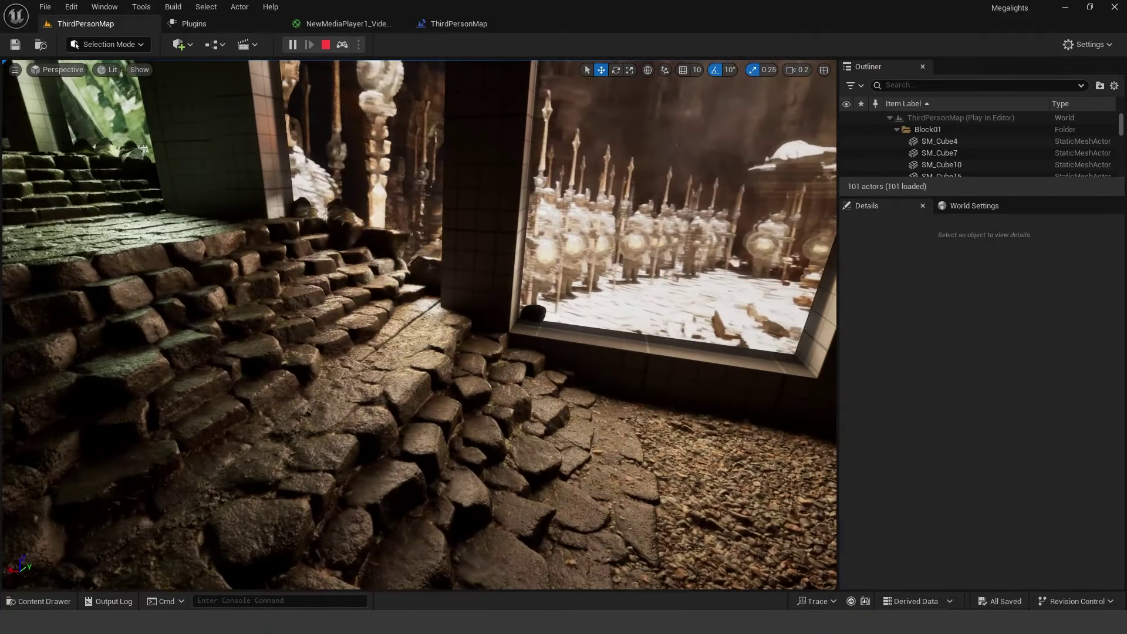
{"action": "scroll", "coordinate": [419, 325], "scroll_direction": "up", "scroll_amount": 1}
{"action": "key", "text": "a"}
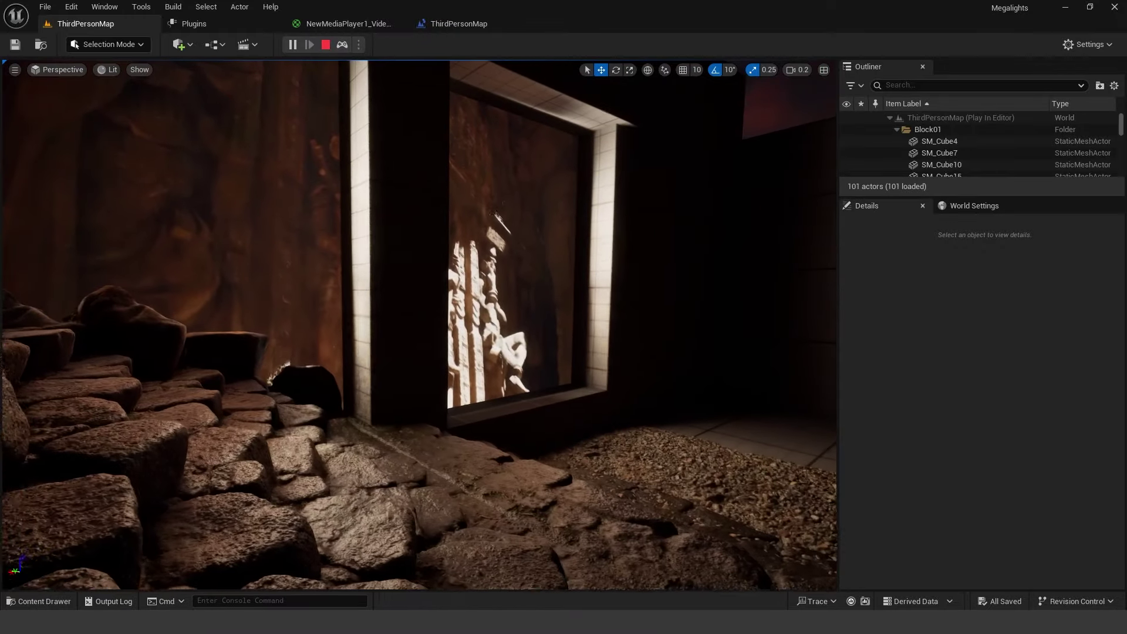
{"action": "key", "text": "a"}
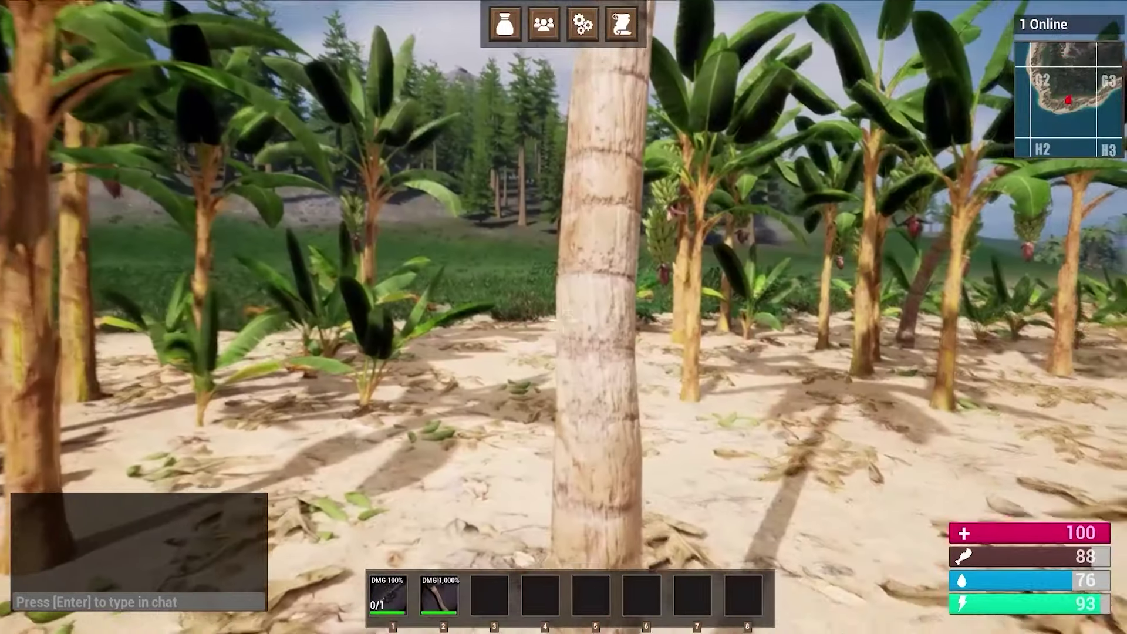
{"action": "key", "text": "2"}
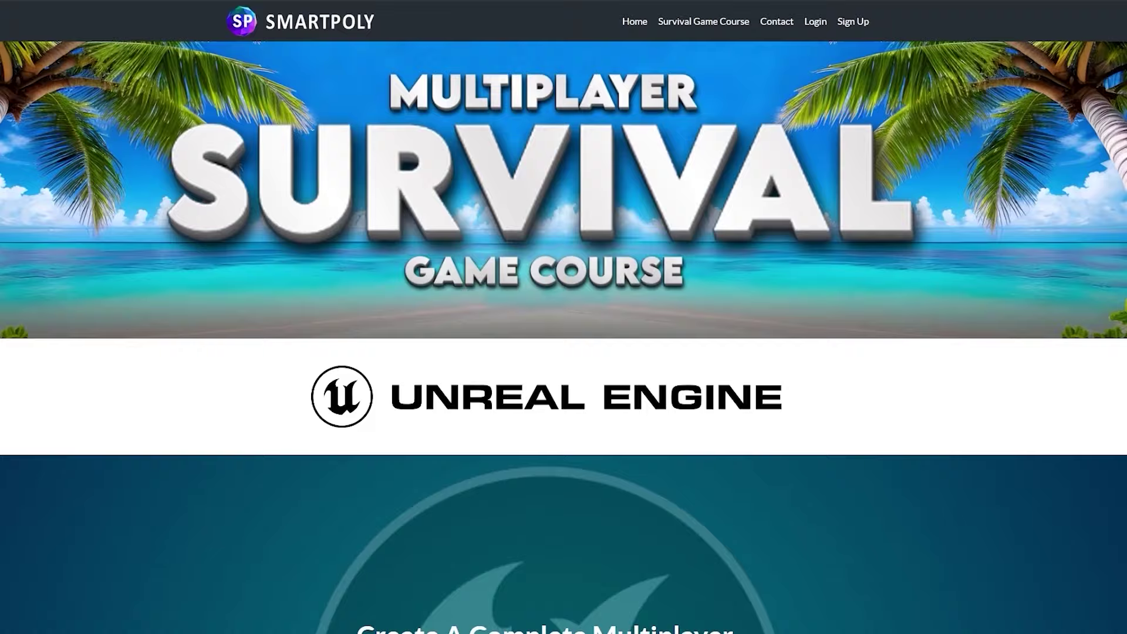
{"action": "scroll", "coordinate": [563, 317], "scroll_direction": "down", "scroll_amount": 2}
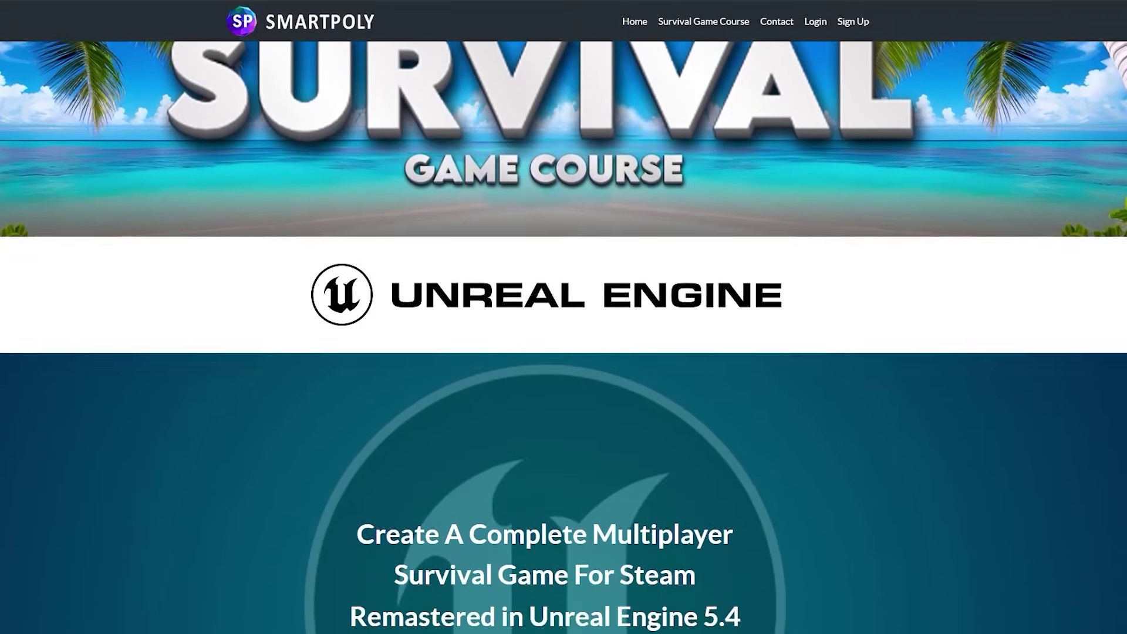
{"action": "scroll", "coordinate": [564, 337], "scroll_direction": "down", "scroll_amount": 5}
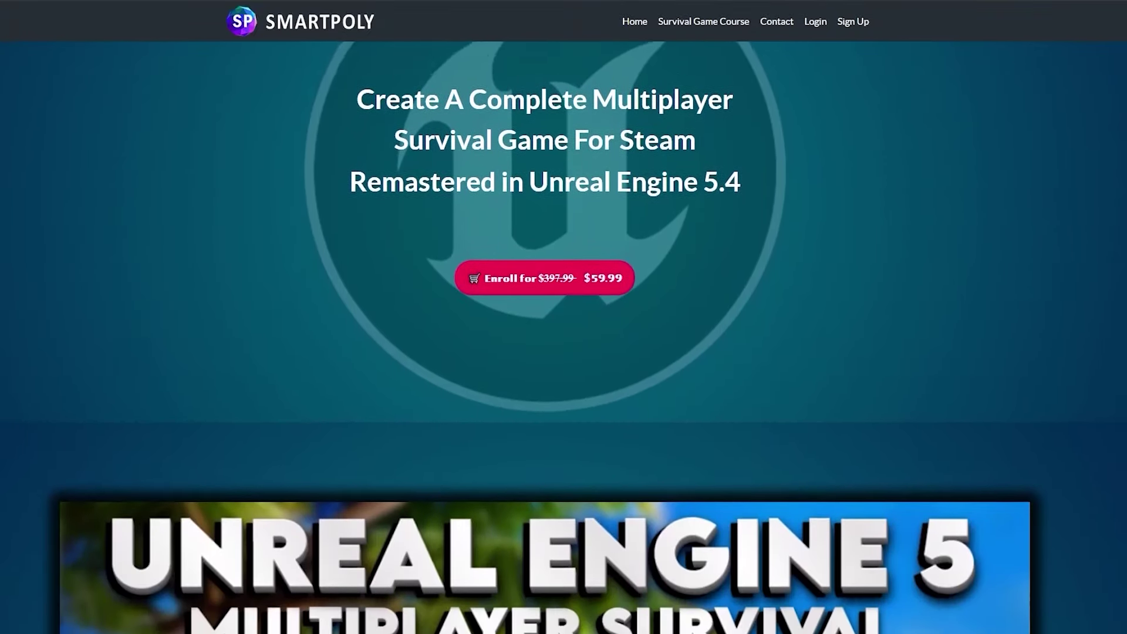
{"action": "scroll", "coordinate": [564, 317], "scroll_direction": "down", "scroll_amount": 7}
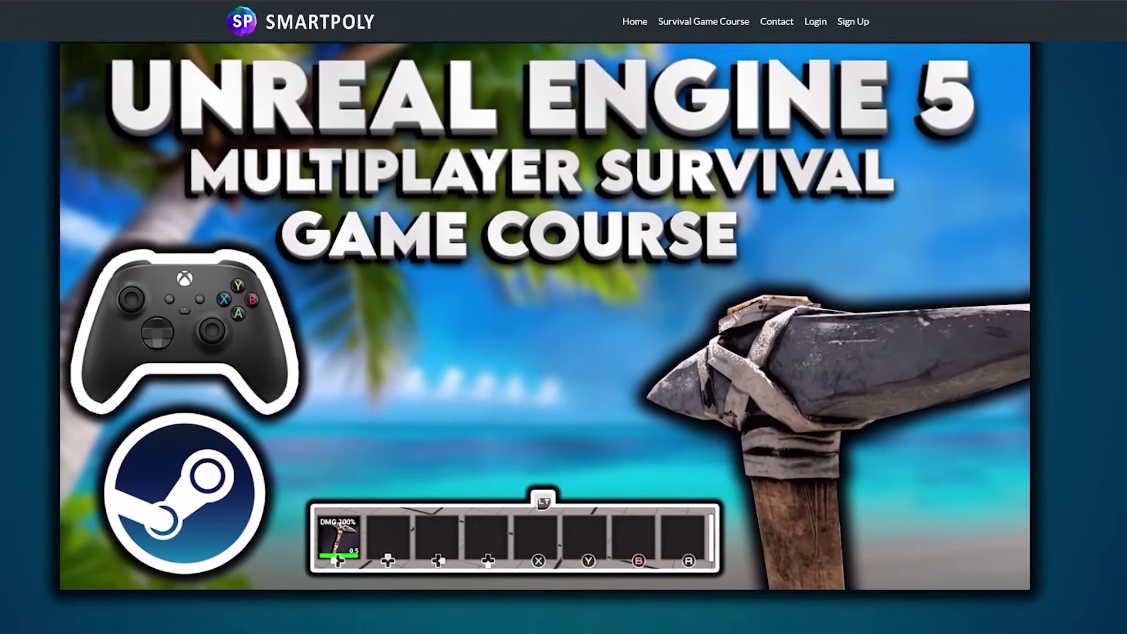
{"action": "scroll", "coordinate": [564, 316], "scroll_direction": "down", "scroll_amount": 15}
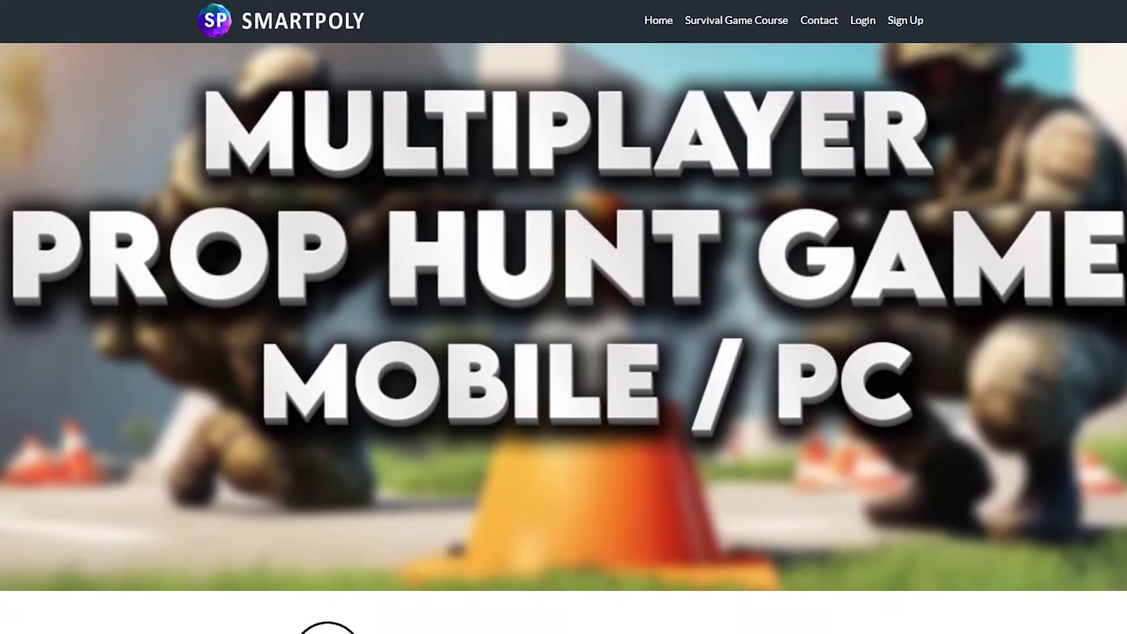
{"action": "scroll", "coordinate": [563, 317], "scroll_direction": "down", "scroll_amount": 8}
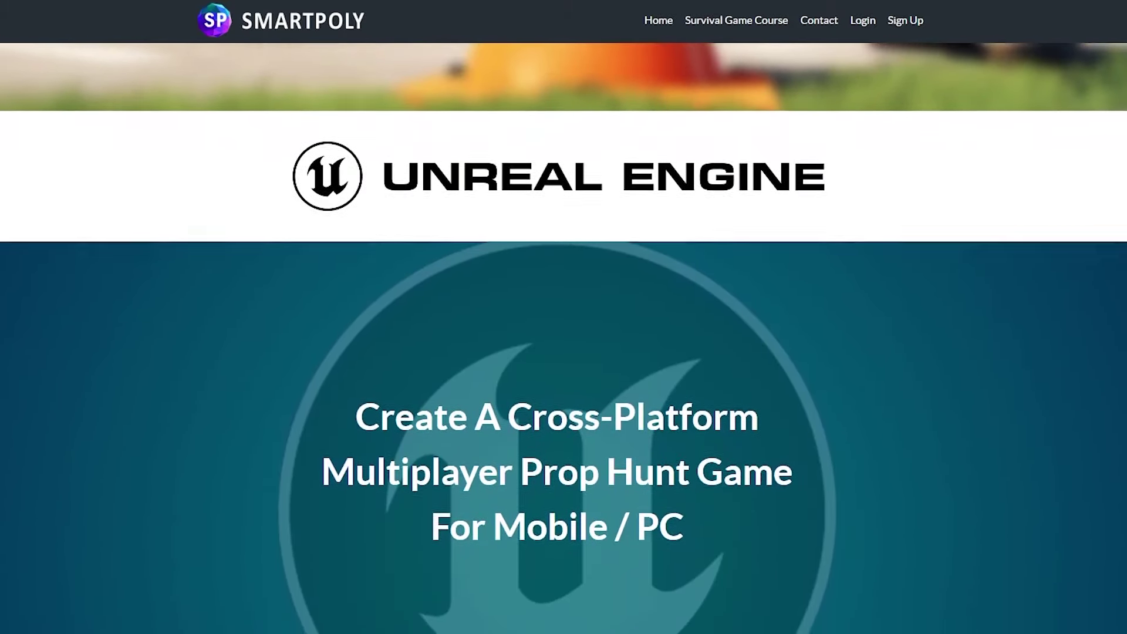
{"action": "scroll", "coordinate": [564, 317], "scroll_direction": "down", "scroll_amount": 5}
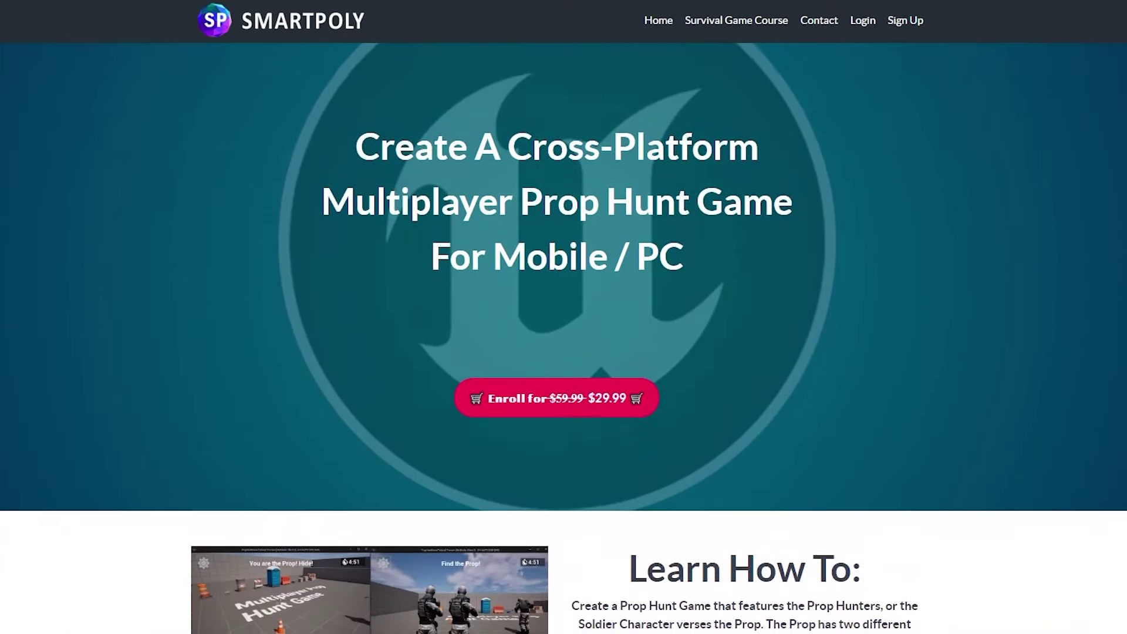
{"action": "scroll", "coordinate": [563, 317], "scroll_direction": "down", "scroll_amount": 5}
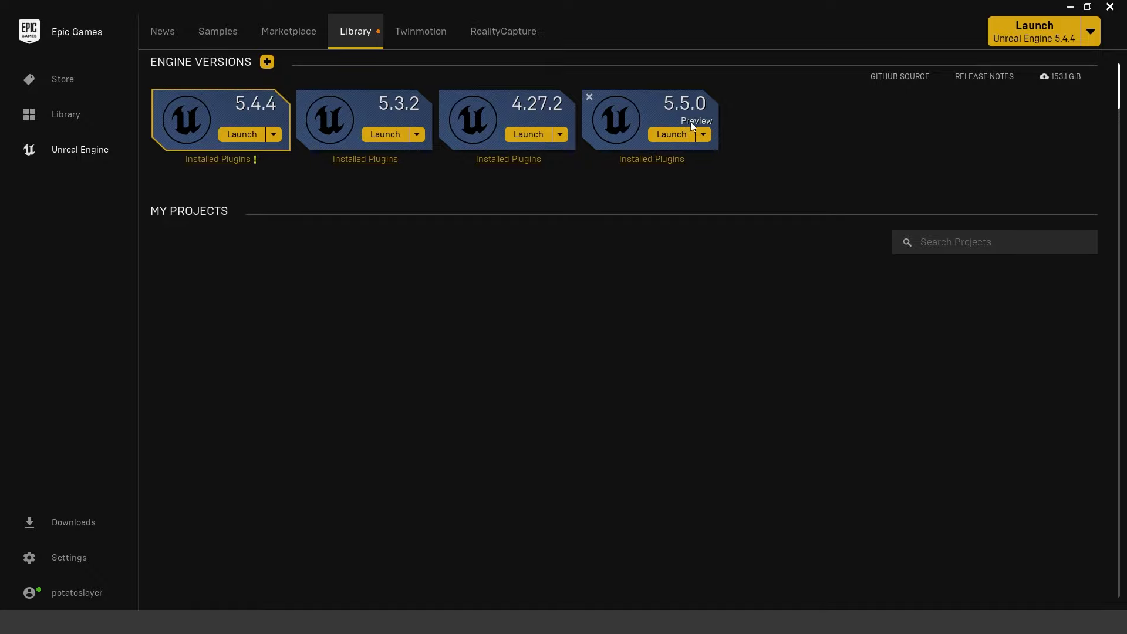
Launch Unreal Engine 5.5.0 and create a Blueprint project named MegalightsTutorial from the Third Person games template.
{"action": "left_click", "coordinate": [671, 135]}
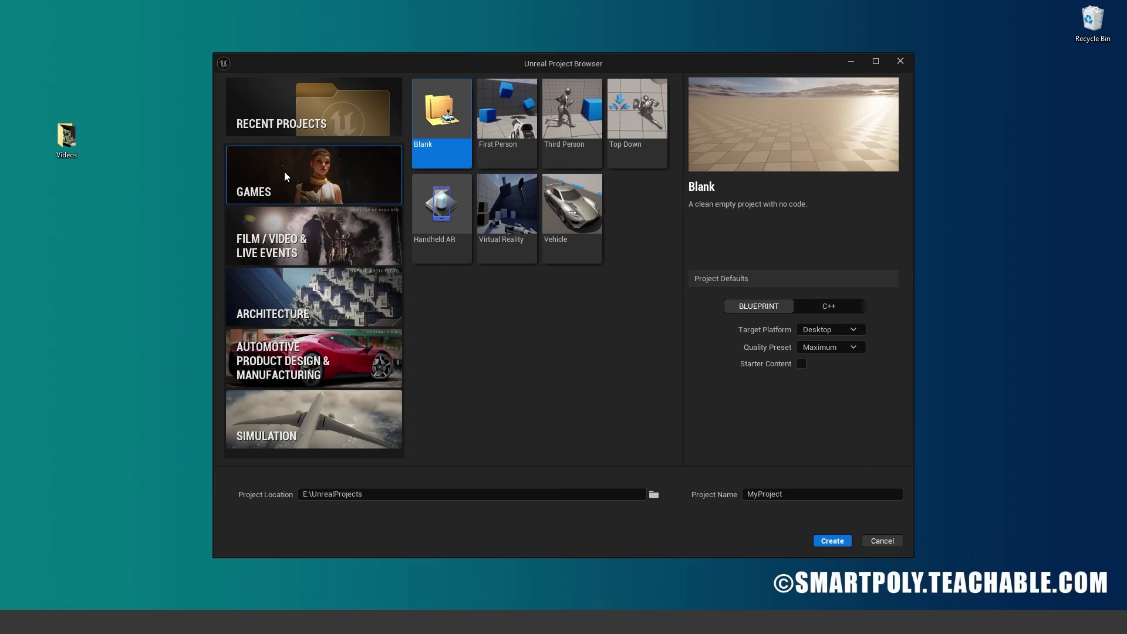
{"action": "left_click", "coordinate": [578, 152]}
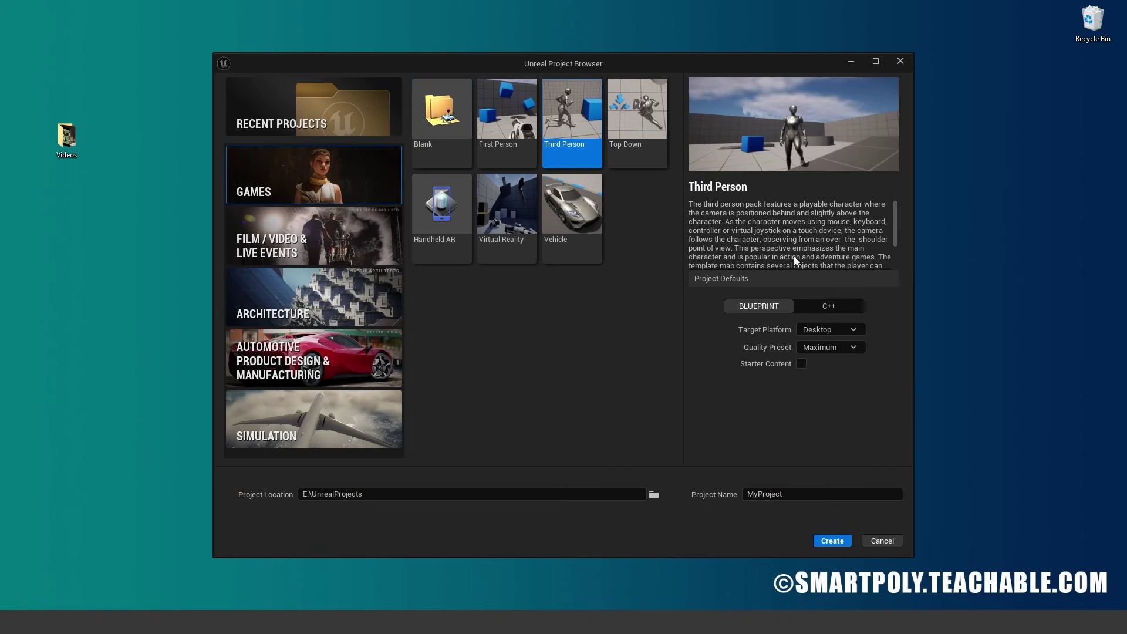
{"action": "left_click", "coordinate": [807, 493]}
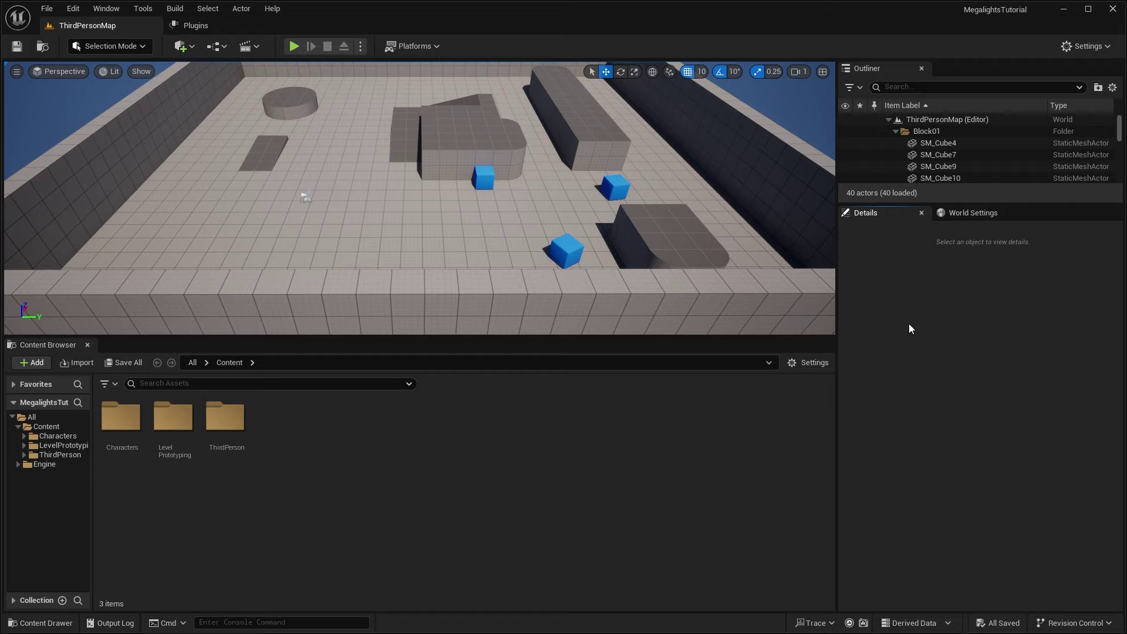
Enable MegaLights under Direct Lighting in the project's rendering settings, and close the Project Settings and Plugins tabs.
{"action": "left_click", "coordinate": [72, 8]}
{"action": "left_click", "coordinate": [132, 191]}
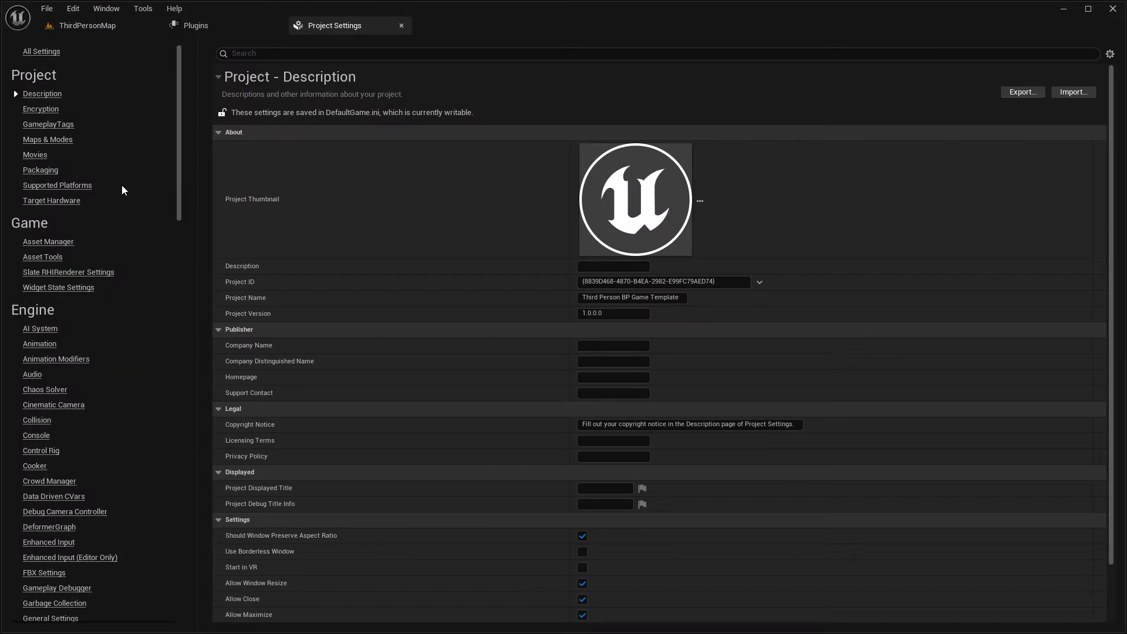
{"action": "left_click", "coordinate": [273, 53]}
{"action": "type", "text": "me"}
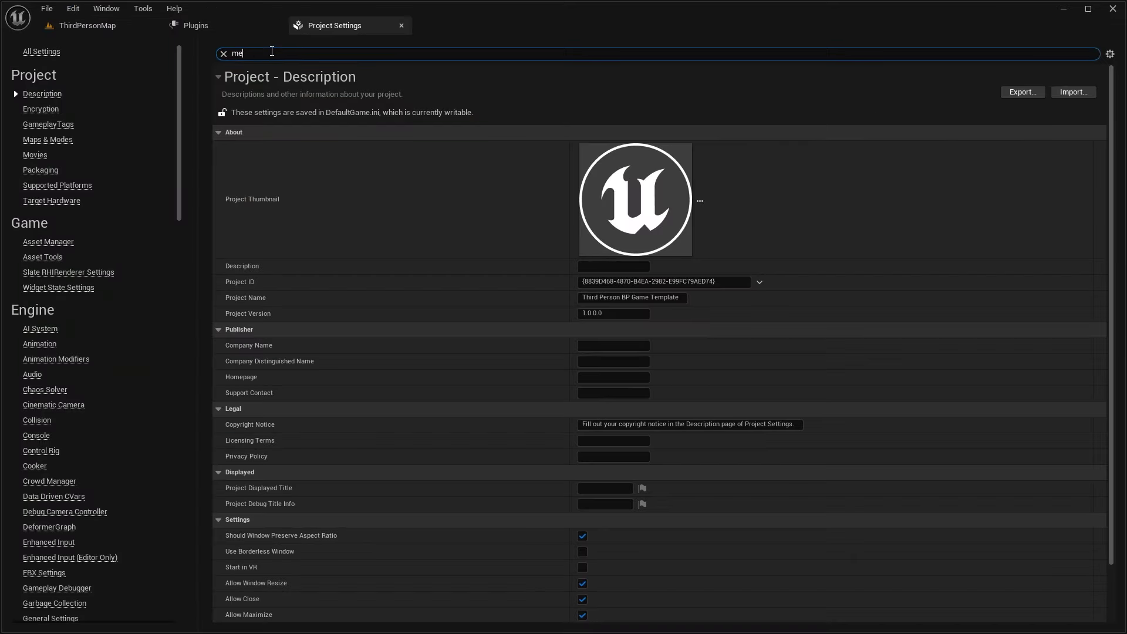
{"action": "type", "text": "aalights"}
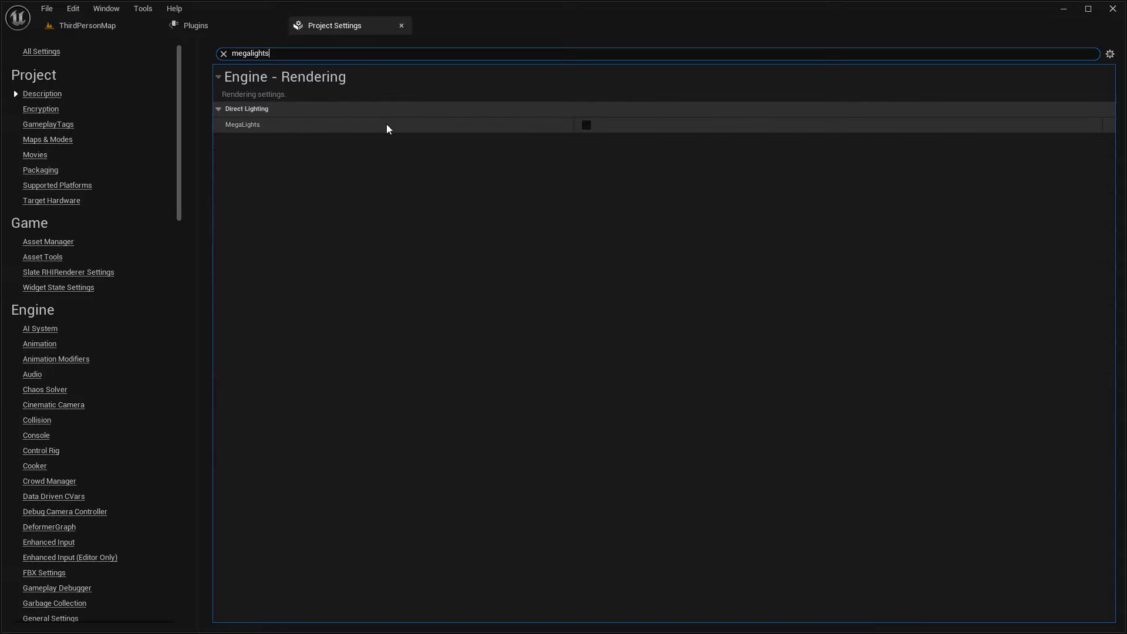
{"action": "left_click", "coordinate": [584, 125]}
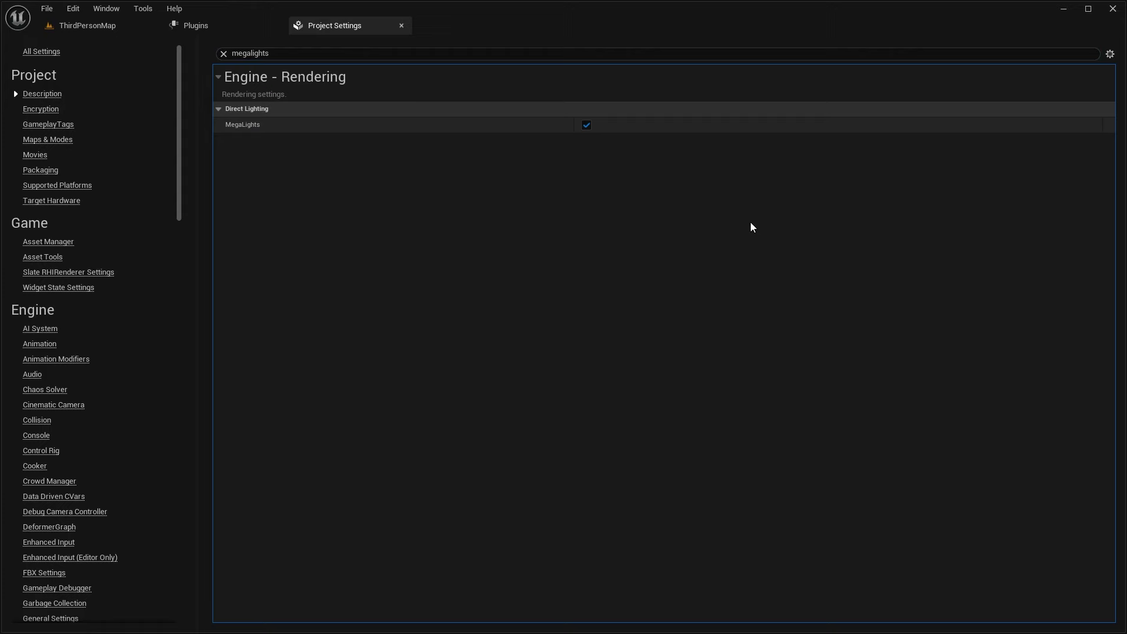
{"action": "left_click", "coordinate": [402, 26]}
{"action": "left_click", "coordinate": [281, 25]}
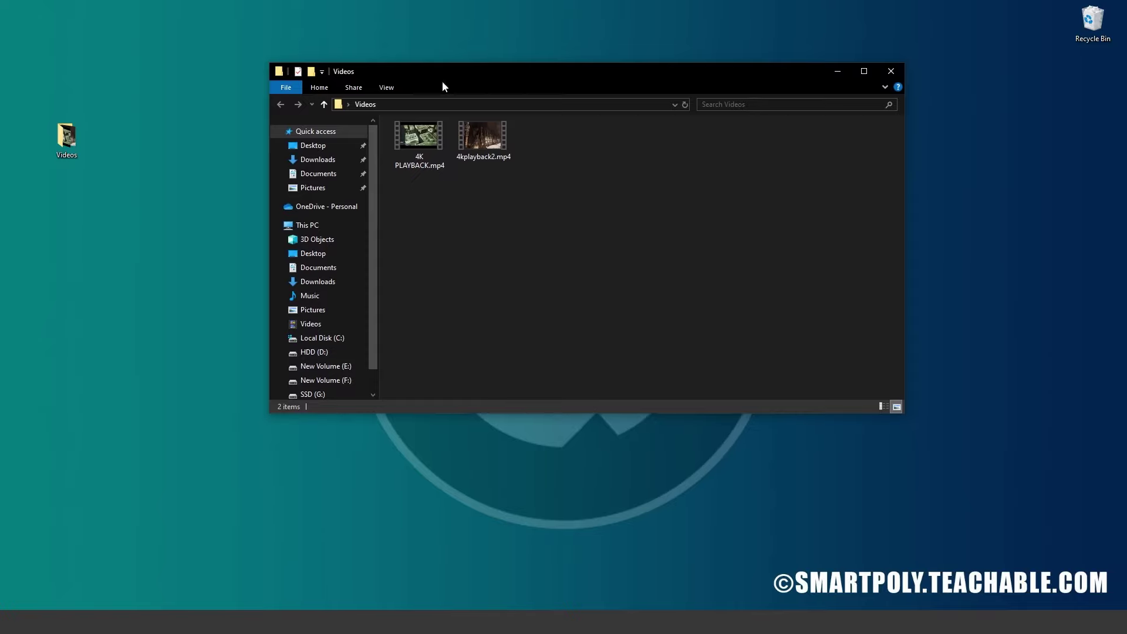
Preview the 4K PLAYBACK.mp4 and 4kplayback2.mp4 clips from the Videos folder in Media Player.
{"action": "left_click_drag", "start_coordinate": [442, 81], "coordinate": [356, 94]}
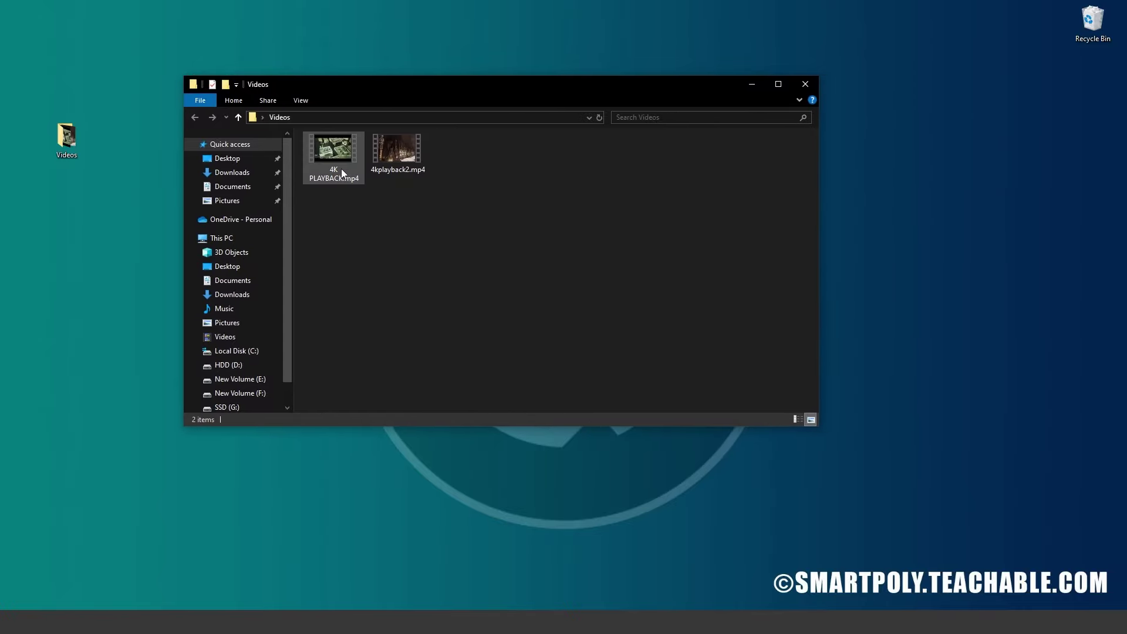
{"action": "right_click", "coordinate": [349, 161]}
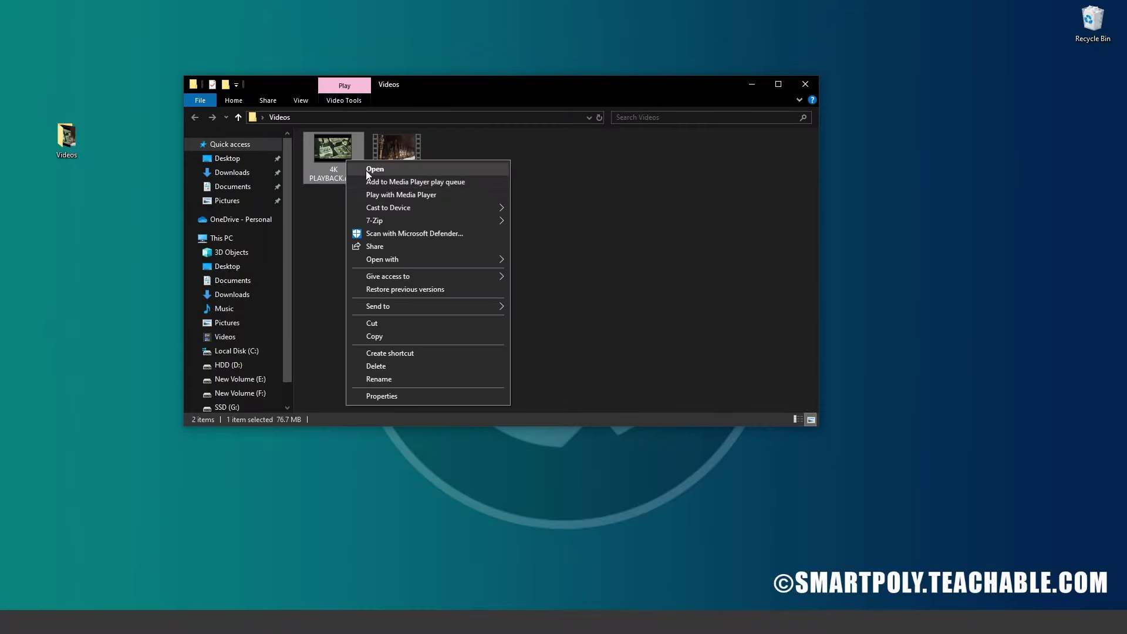
{"action": "left_click", "coordinate": [365, 167]}
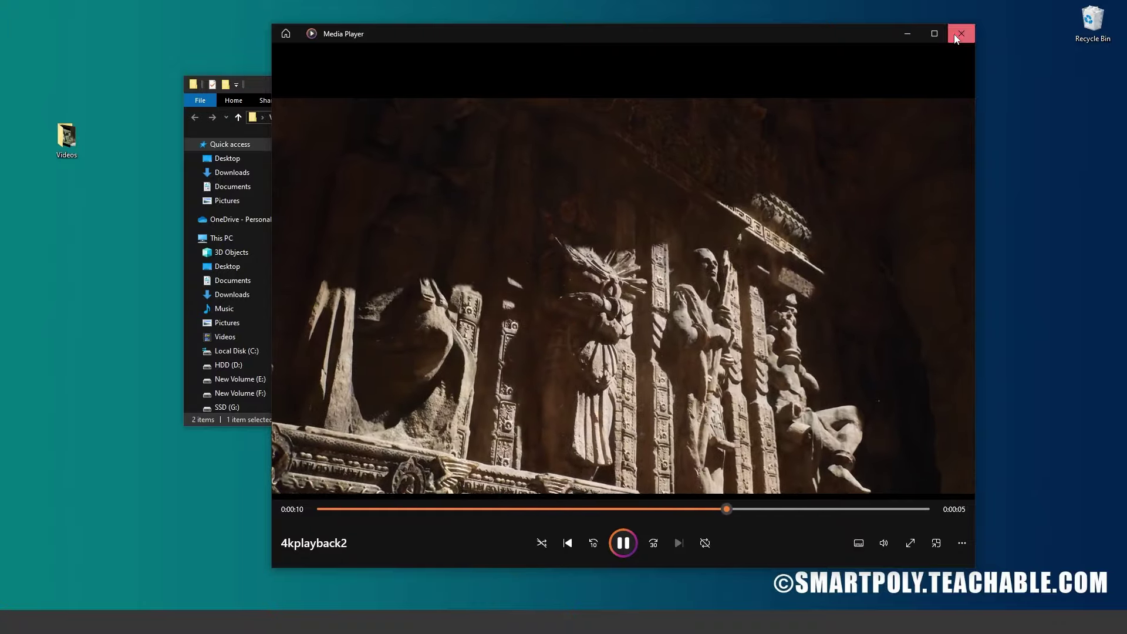
{"action": "left_click", "coordinate": [961, 34]}
{"action": "left_click_drag", "start_coordinate": [503, 243], "coordinate": [315, 156]}
{"action": "left_click", "coordinate": [512, 232]}
{"action": "left_click_drag", "start_coordinate": [484, 217], "coordinate": [322, 145]}
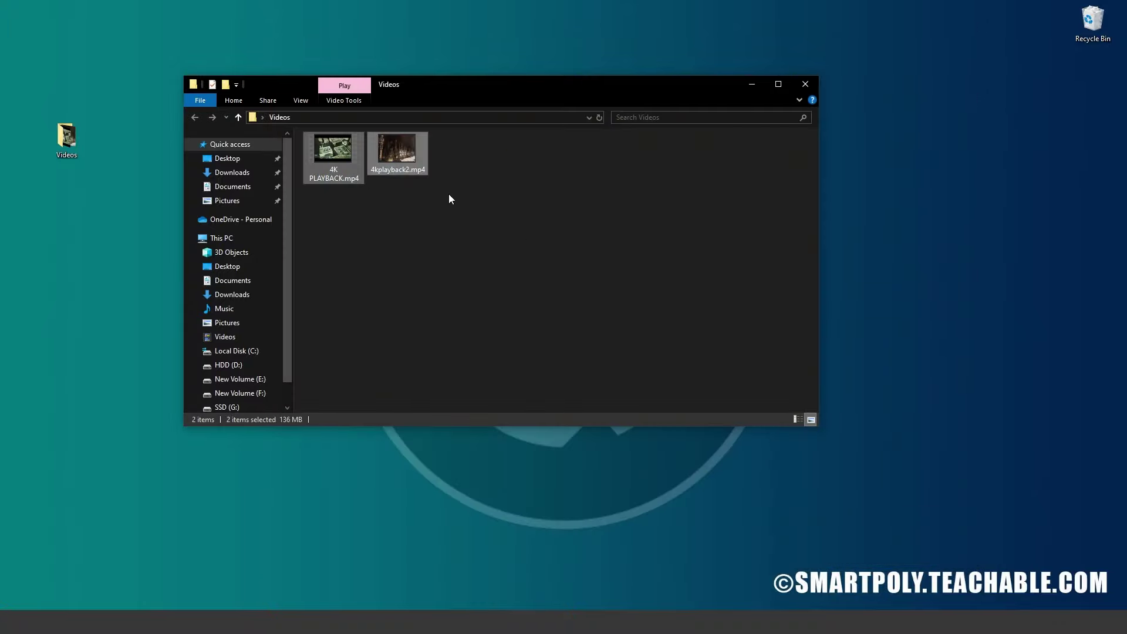
{"action": "left_click", "coordinate": [448, 199]}
{"action": "left_click", "coordinate": [66, 121]}
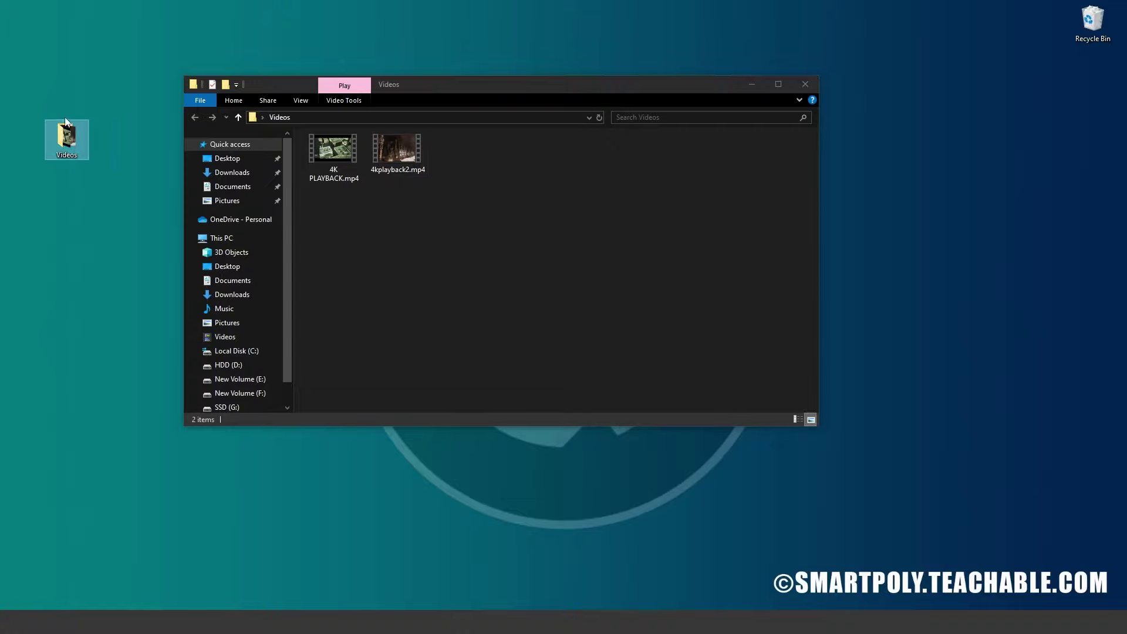
{"action": "left_click_drag", "start_coordinate": [470, 241], "coordinate": [385, 227]}
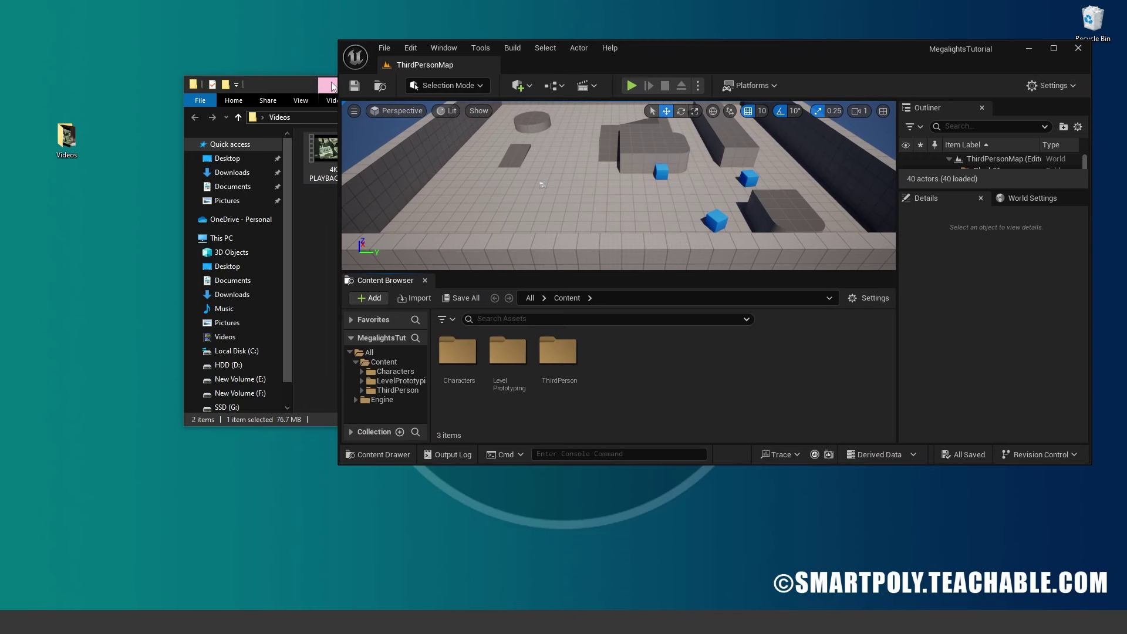
Create a new folder named Clips in the project's Content folder.
{"action": "right_click", "coordinate": [632, 354]}
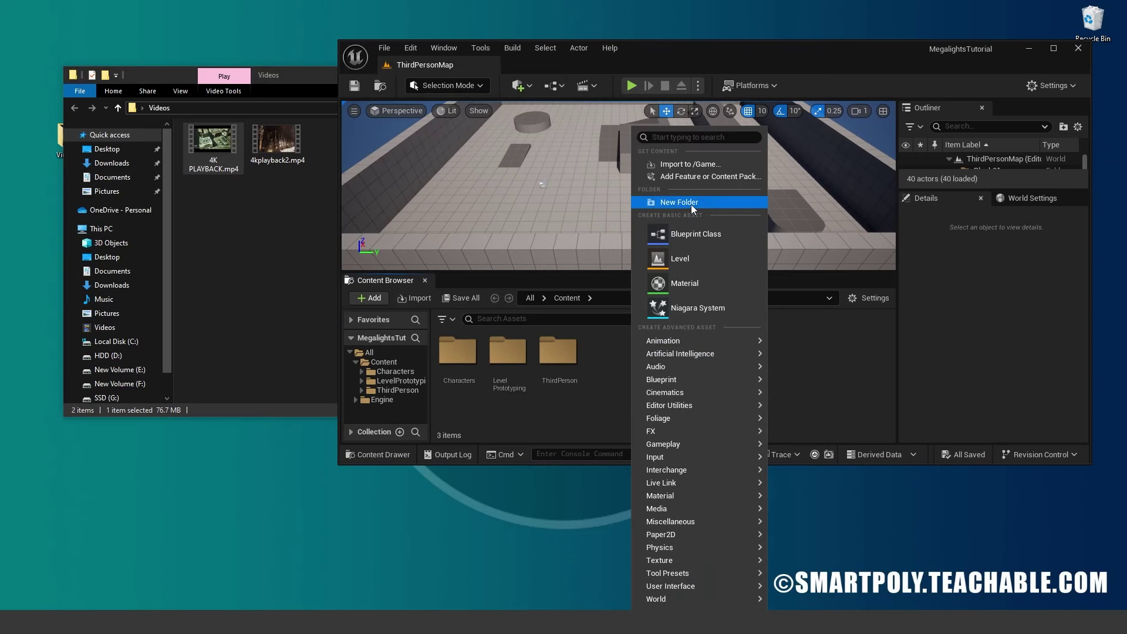
{"action": "left_click", "coordinate": [659, 136]}
{"action": "type", "text": "Clips"}
{"action": "key", "text": "Return"}
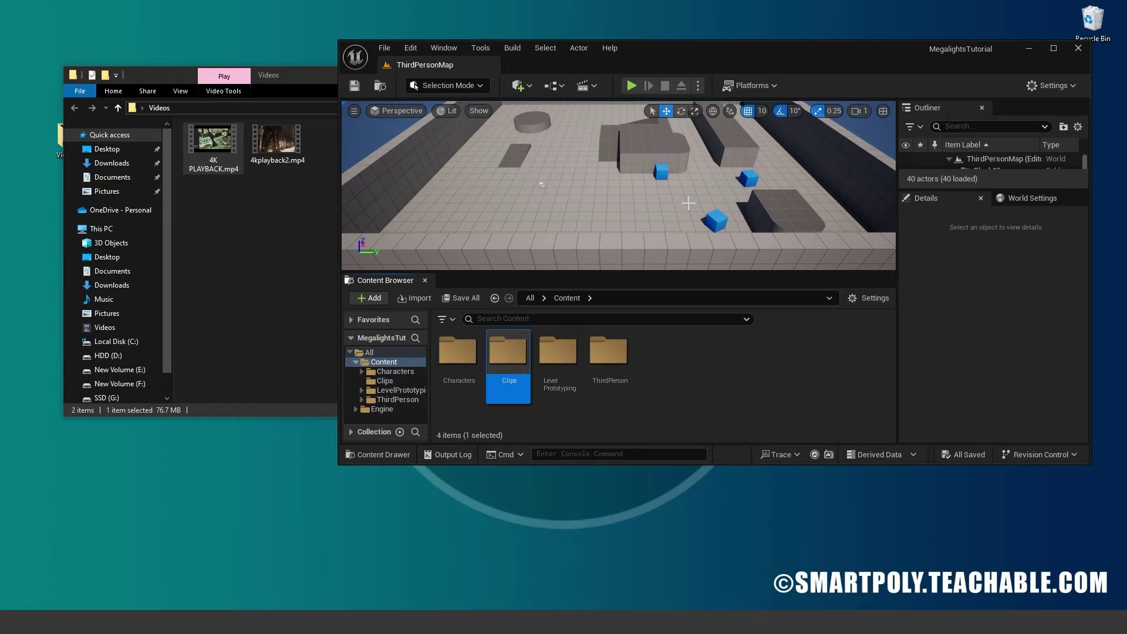
Import 4K PLAYBACK.mp4 and 4kplayback2.mp4 from the Videos folder into the Clips folder and save the new assets.
{"action": "double_click", "coordinate": [515, 349]}
{"action": "left_click_drag", "start_coordinate": [335, 82], "coordinate": [277, 110]}
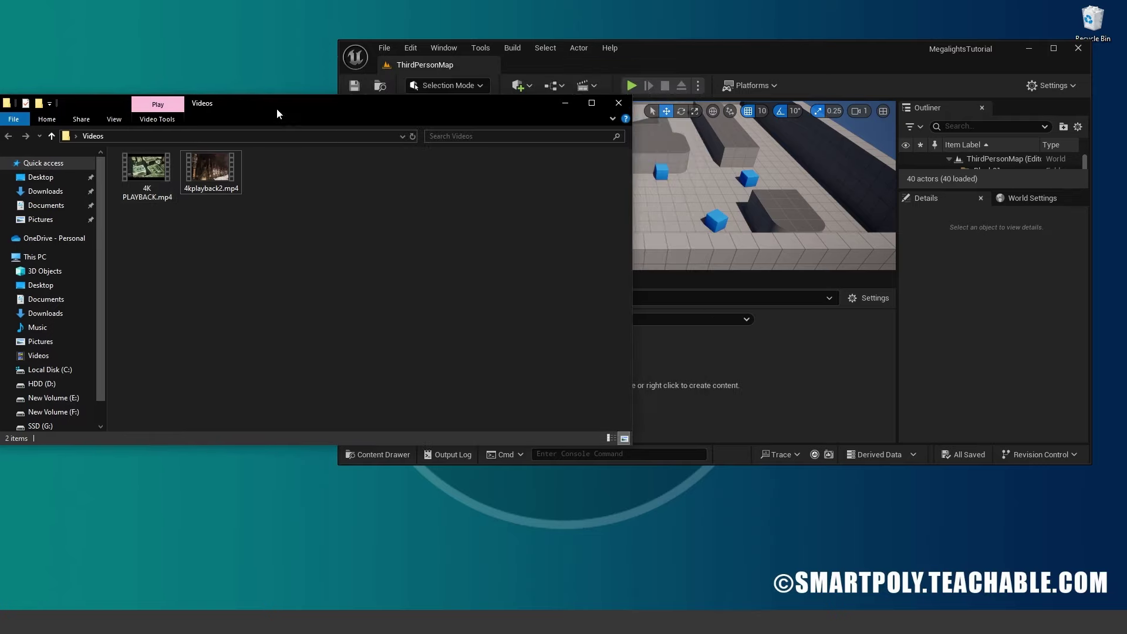
{"action": "left_click", "coordinate": [144, 198]}
{"action": "left_click_drag", "start_coordinate": [726, 388], "coordinate": [727, 389]}
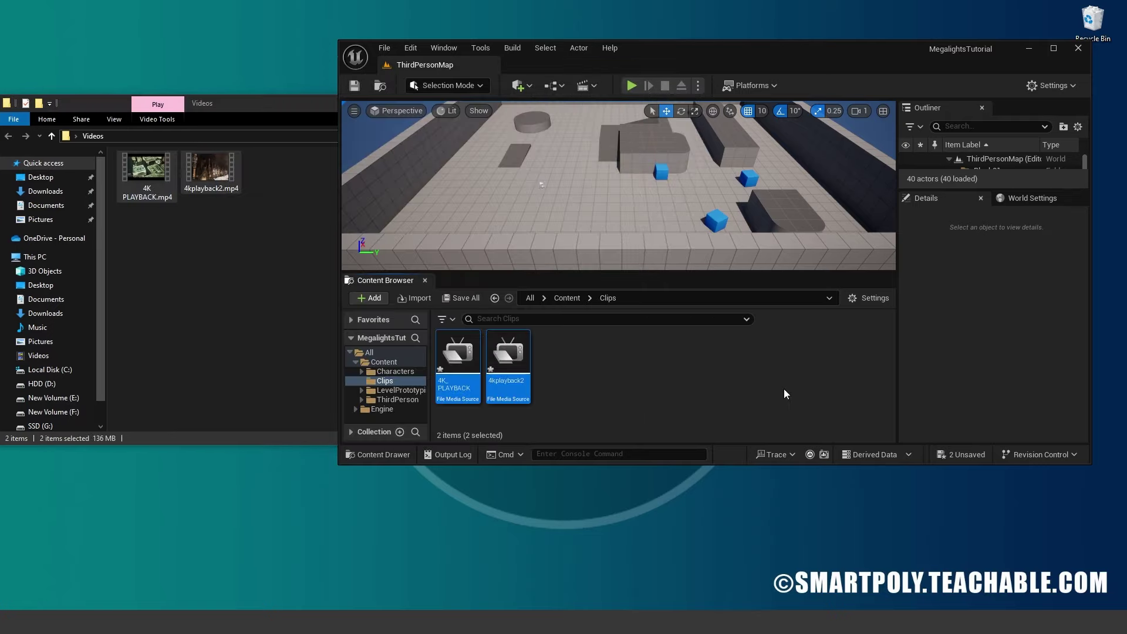
{"action": "double_click", "coordinate": [759, 48]}
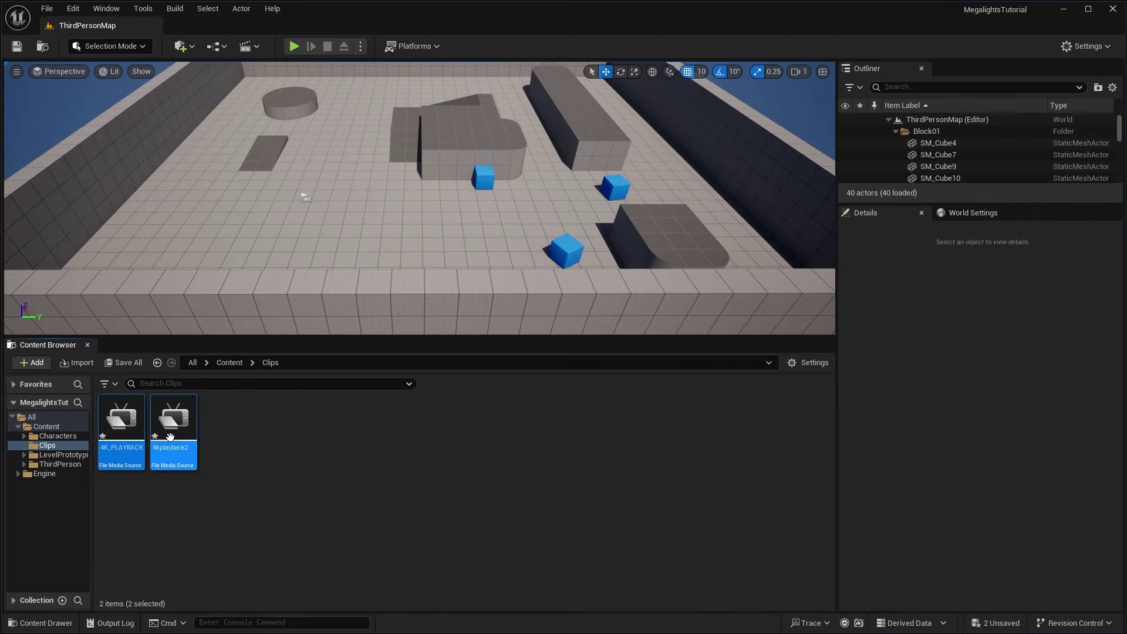
{"action": "mouse_move", "coordinate": [170, 437]}
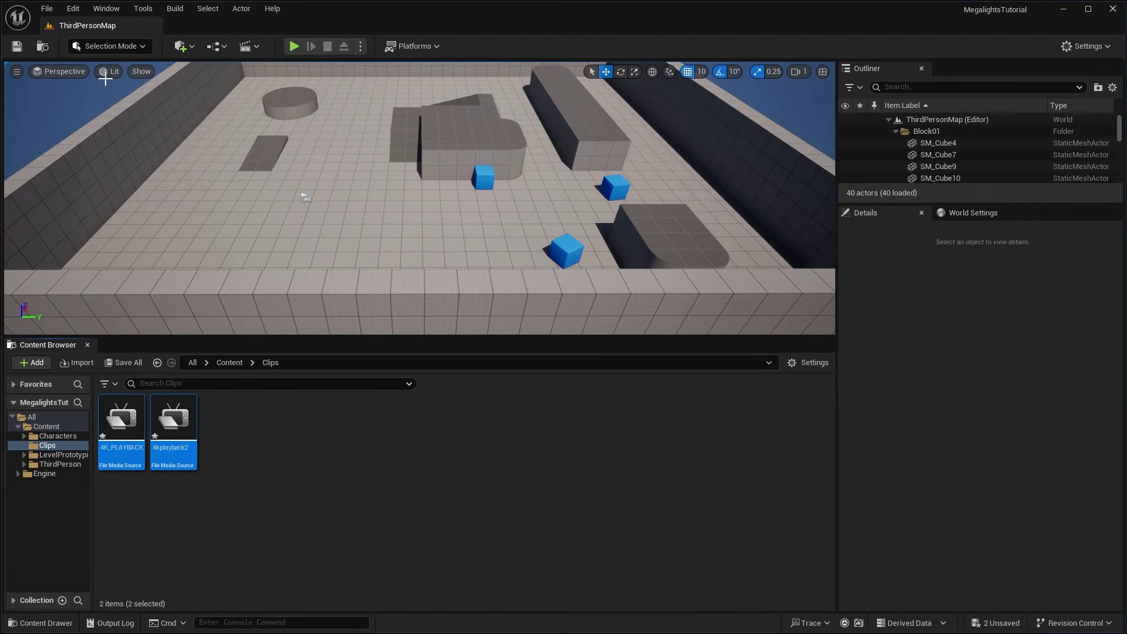
{"action": "left_click", "coordinate": [263, 409]}
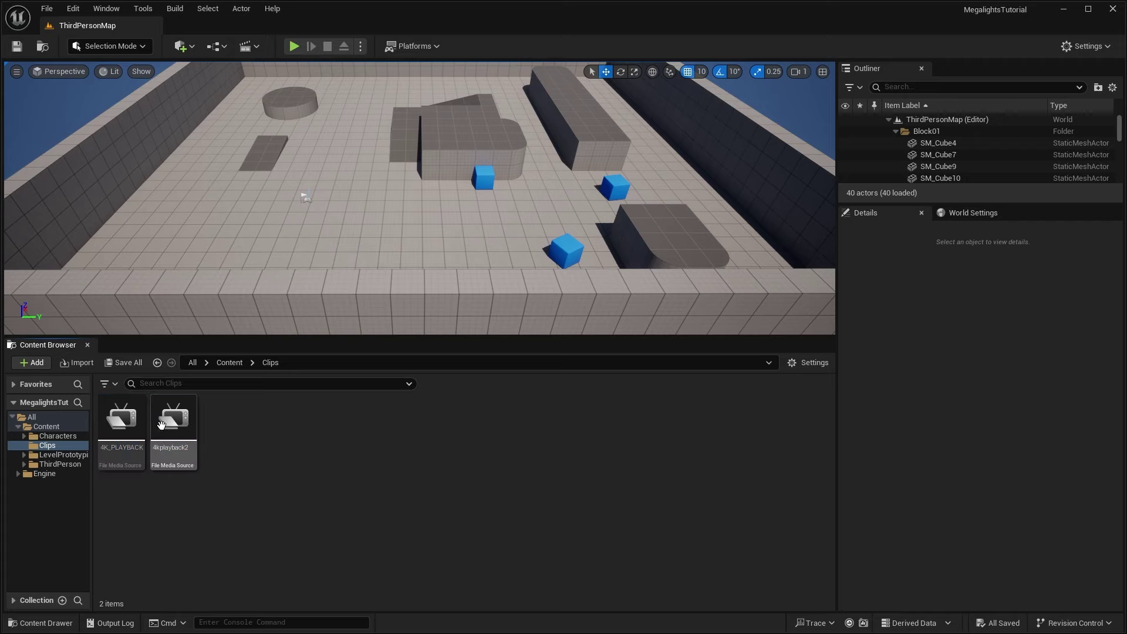
Create a Media Player asset in the Clips folder together with its linked video output MediaTexture.
{"action": "right_click", "coordinate": [265, 426]}
{"action": "mouse_move", "coordinate": [352, 509]}
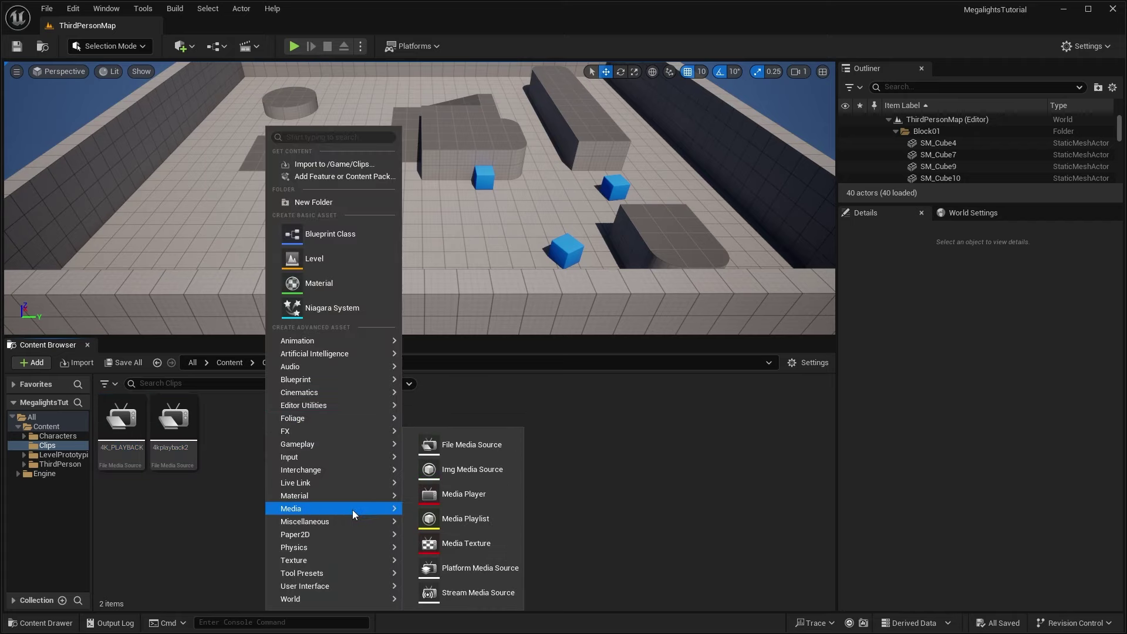
{"action": "left_click", "coordinate": [464, 495]}
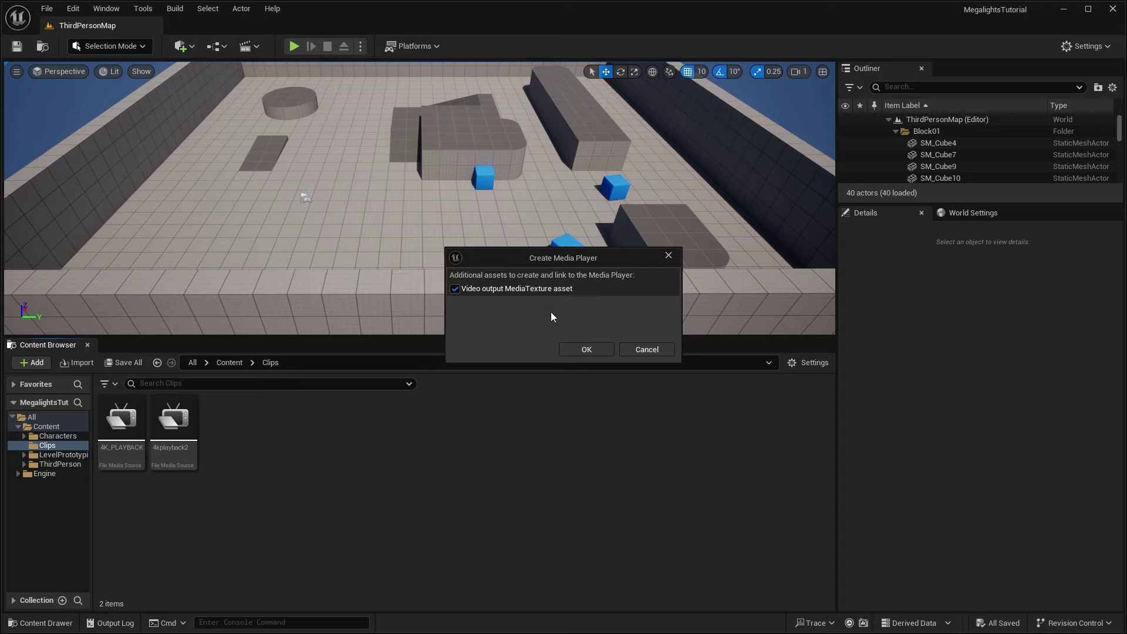
{"action": "left_click", "coordinate": [578, 349]}
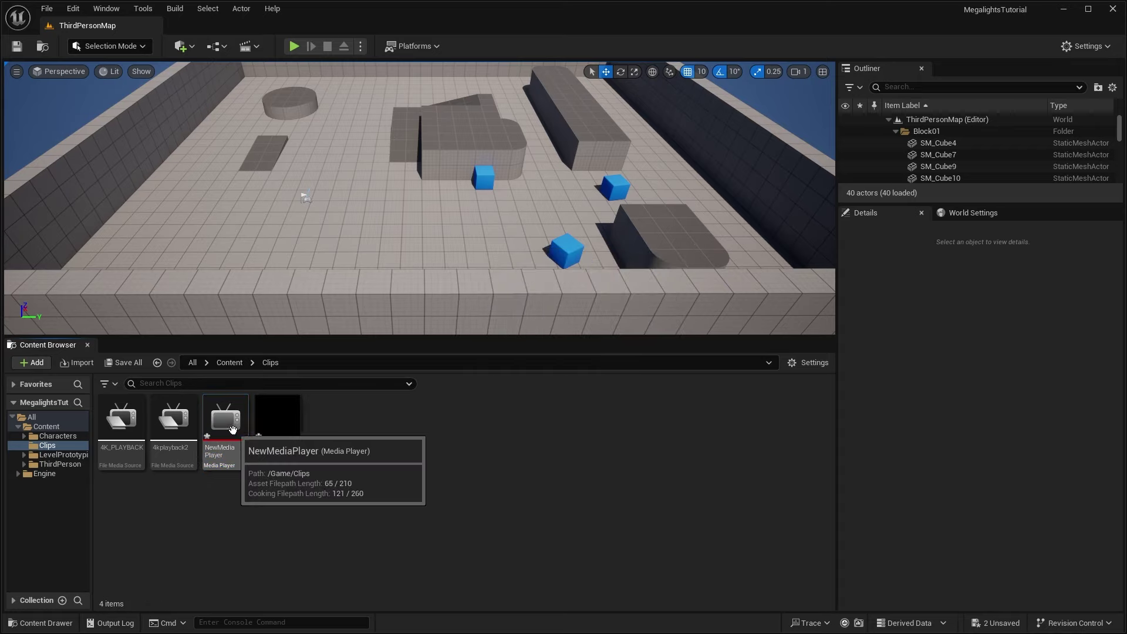
Play the 4K_PLAYBACK clip in the NewMediaPlayer asset, pause it, and save the player.
{"action": "left_click", "coordinate": [264, 434]}
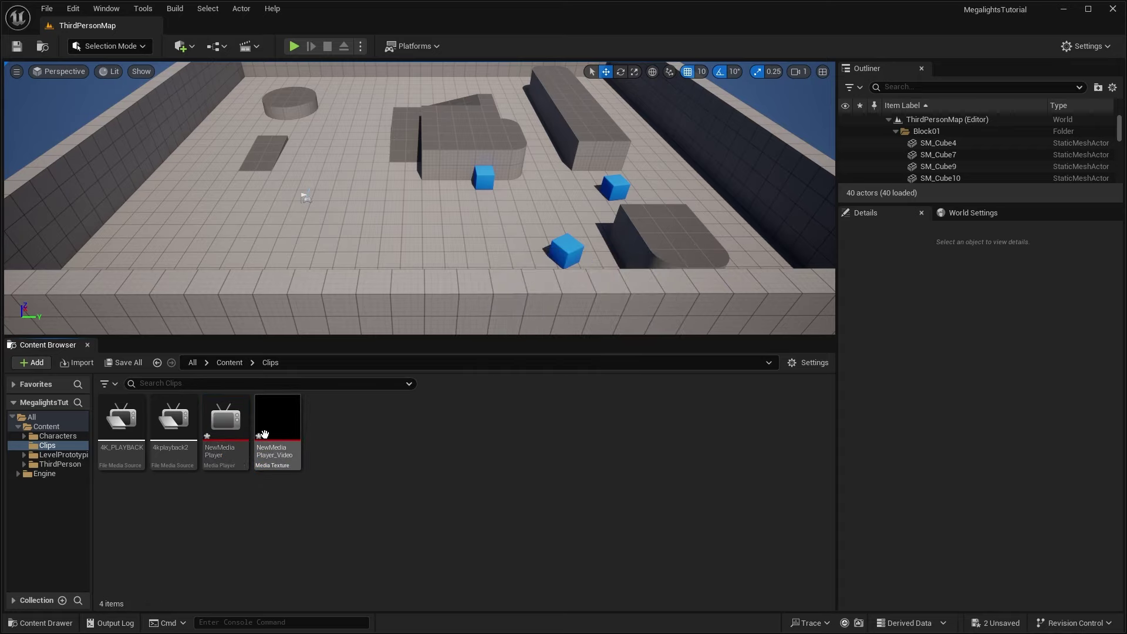
{"action": "mouse_move", "coordinate": [290, 426]}
{"action": "left_click", "coordinate": [223, 434]}
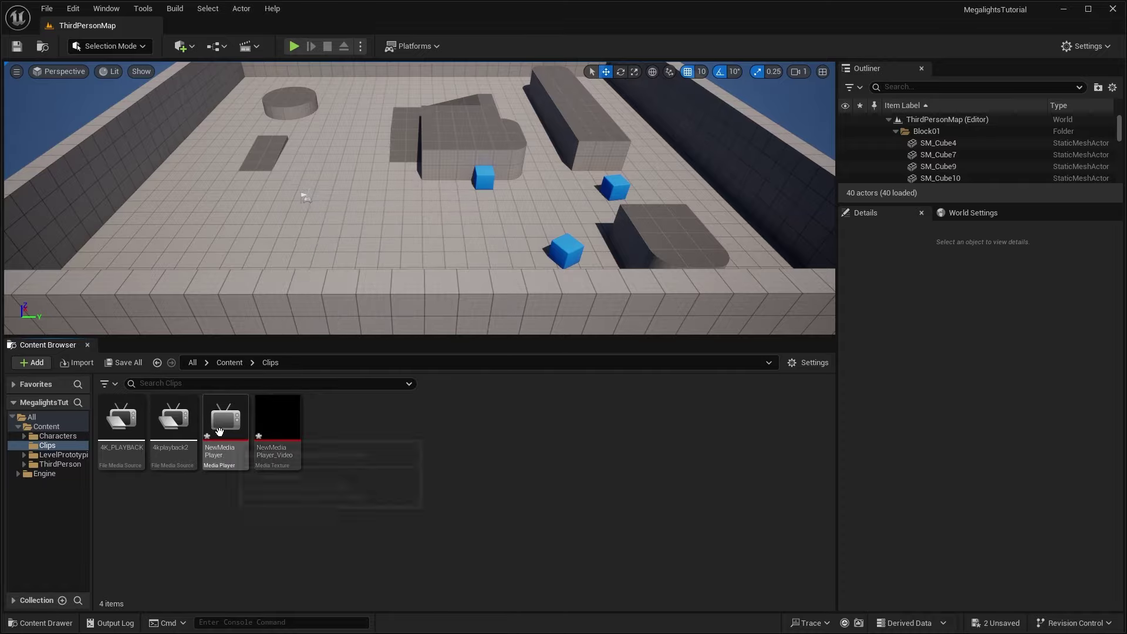
{"action": "double_click", "coordinate": [223, 432]}
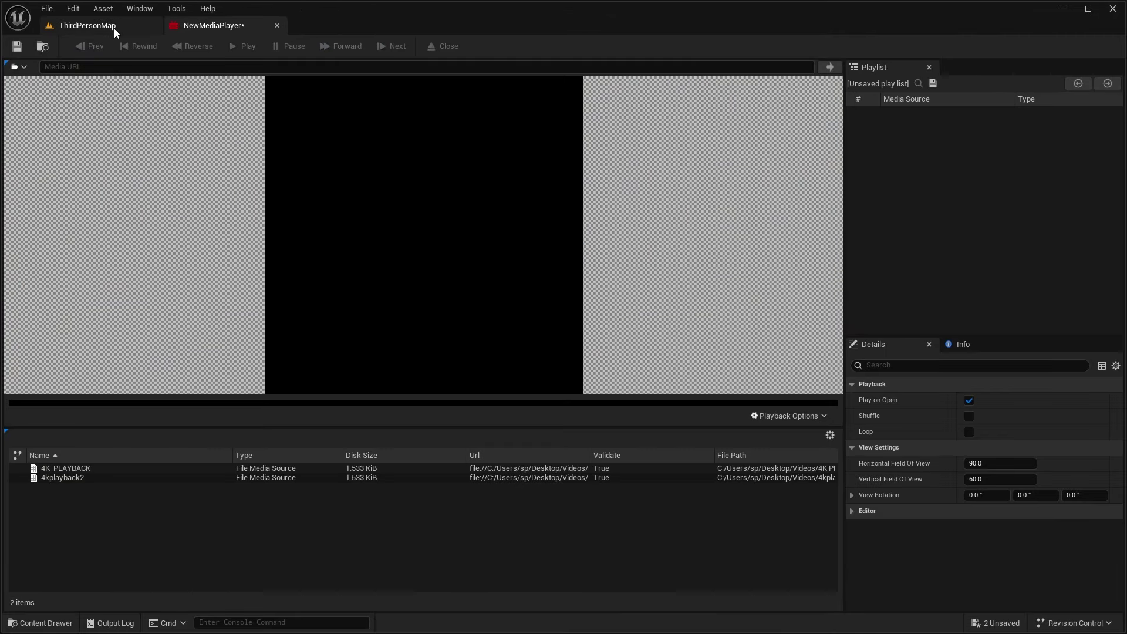
{"action": "double_click", "coordinate": [351, 469]}
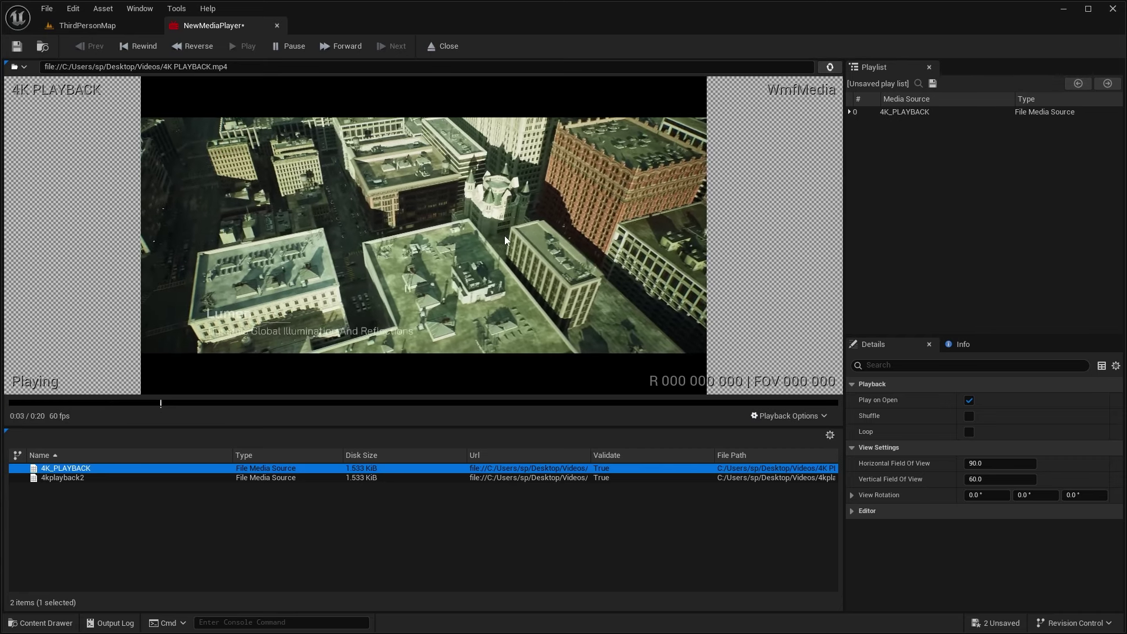
{"action": "left_click", "coordinate": [289, 46]}
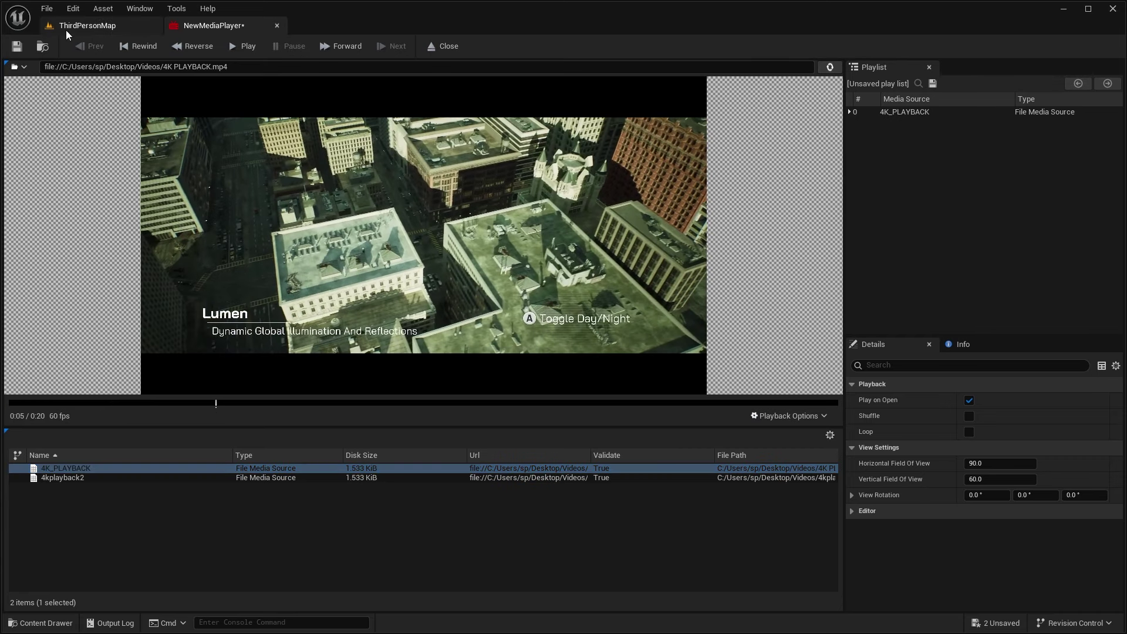
{"action": "key", "text": "ctrl+s"}
{"action": "left_click", "coordinate": [131, 30]}
{"action": "left_click", "coordinate": [377, 443]}
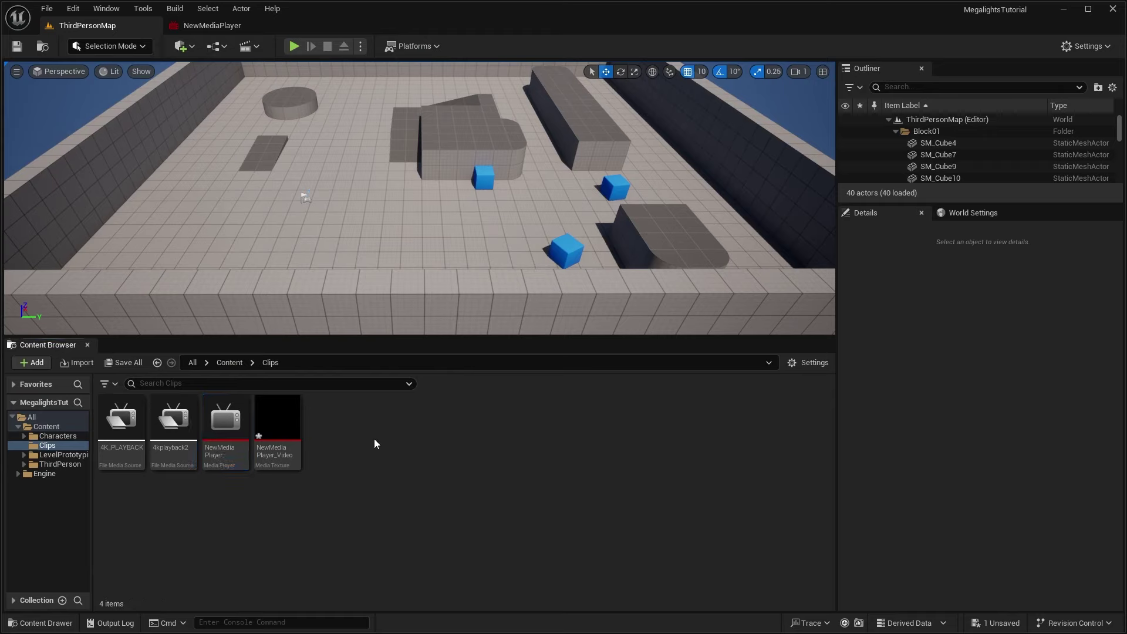
Place a Cube in the level and scale it to 5.25 in X and 4.5 in Z.
{"action": "mouse_move", "coordinate": [253, 433]}
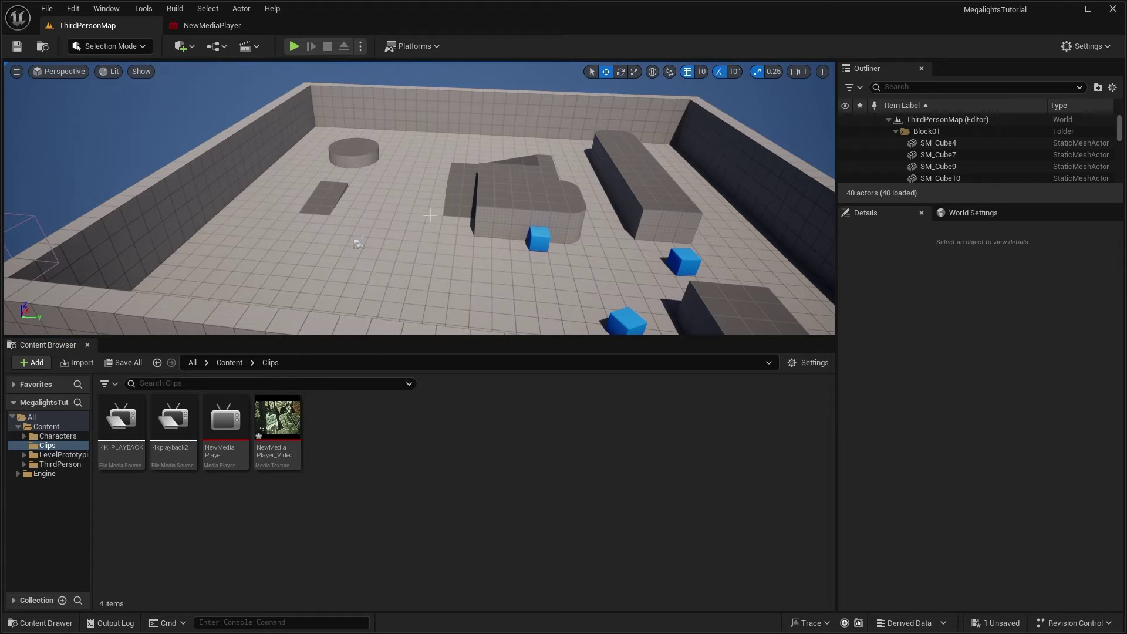
{"action": "key", "text": "w"}
{"action": "right_click_drag", "start_coordinate": [430, 215], "coordinate": [452, 215]}
{"action": "left_click", "coordinate": [187, 51]}
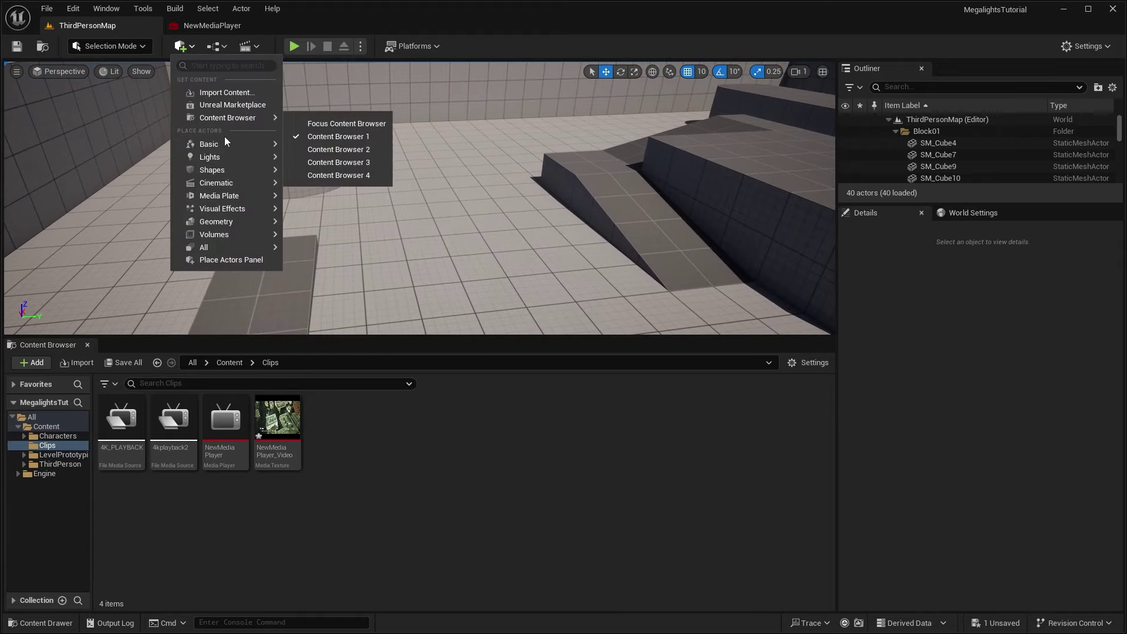
{"action": "mouse_move", "coordinate": [223, 170]}
{"action": "left_click_drag", "start_coordinate": [331, 175], "coordinate": [487, 244]}
{"action": "key", "text": "a"}
{"action": "right_click_drag", "start_coordinate": [487, 245], "coordinate": [508, 245]}
{"action": "key", "text": "r"}
{"action": "left_click_drag", "start_coordinate": [461, 197], "coordinate": [475, 106]}
Apply the NewMediaPlayer_Video media texture to the cube as its material.
{"action": "key", "text": "w"}
{"action": "right_click_drag", "start_coordinate": [475, 105], "coordinate": [469, 72]}
{"action": "left_click_drag", "start_coordinate": [289, 421], "coordinate": [498, 264]}
{"action": "right_click_drag", "start_coordinate": [483, 189], "coordinate": [481, 192]}
Move the cube to X 1200, Y 1540, Z 160 and save all changes.
{"action": "key", "text": "w"}
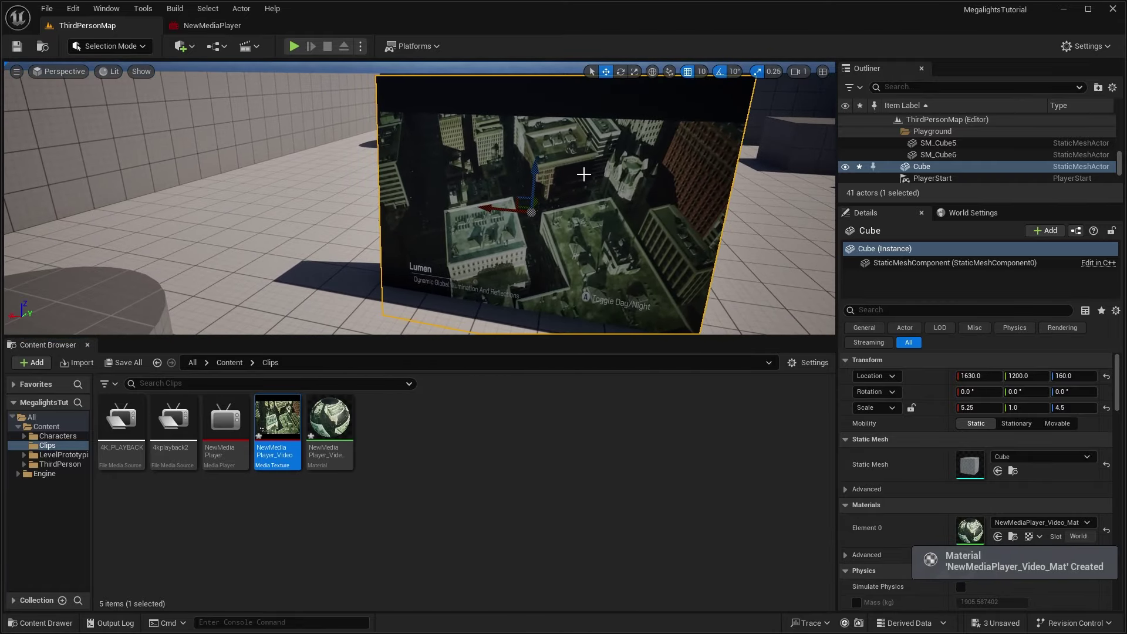
{"action": "right_click_drag", "start_coordinate": [584, 174], "coordinate": [634, 197]}
{"action": "left_click_drag", "start_coordinate": [396, 181], "coordinate": [567, 235]}
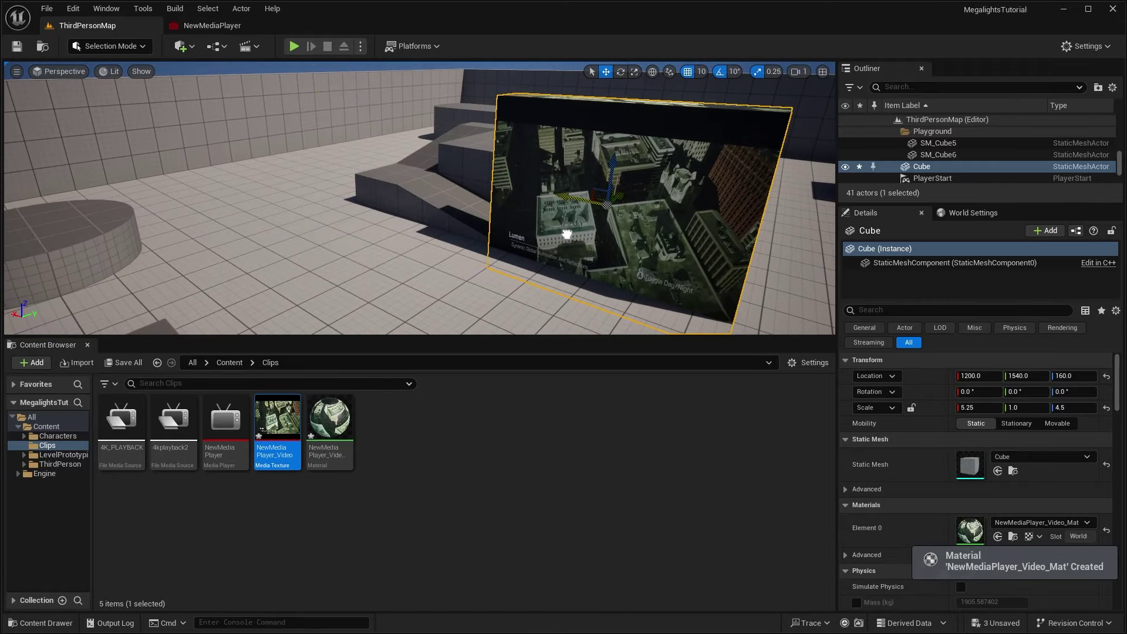
{"action": "right_click_drag", "start_coordinate": [566, 234], "coordinate": [617, 212]}
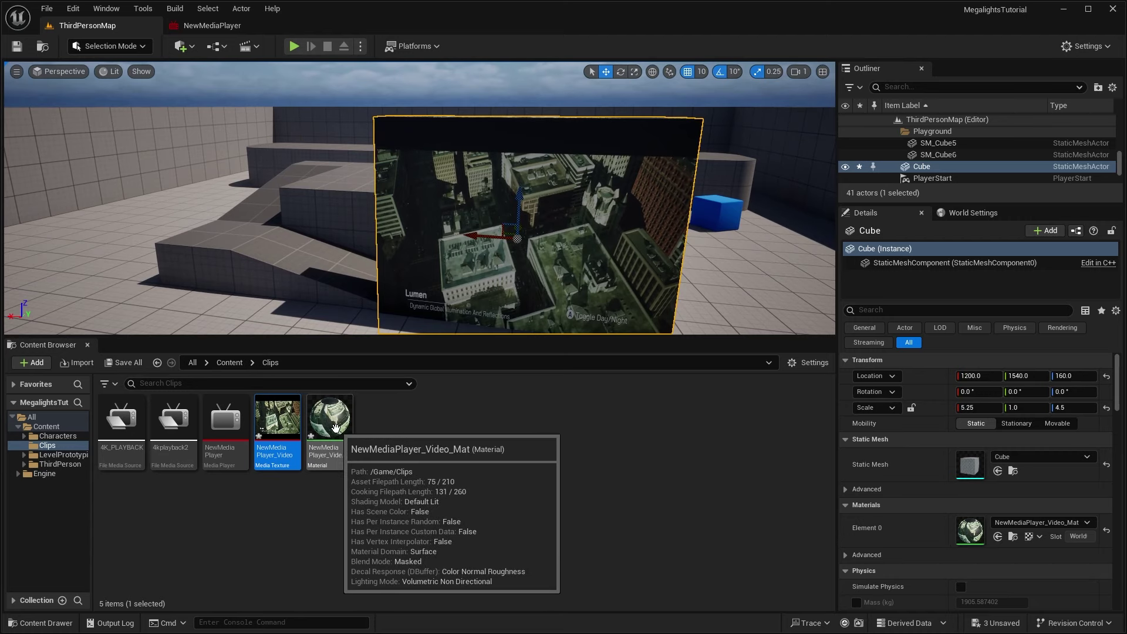
{"action": "left_click", "coordinate": [46, 8]}
{"action": "left_click", "coordinate": [103, 162]}
Connect the Texture Sample's RGBA output to Emissive Color in NewMediaPlayer_Video_Mat and apply the change.
{"action": "left_click", "coordinate": [330, 418]}
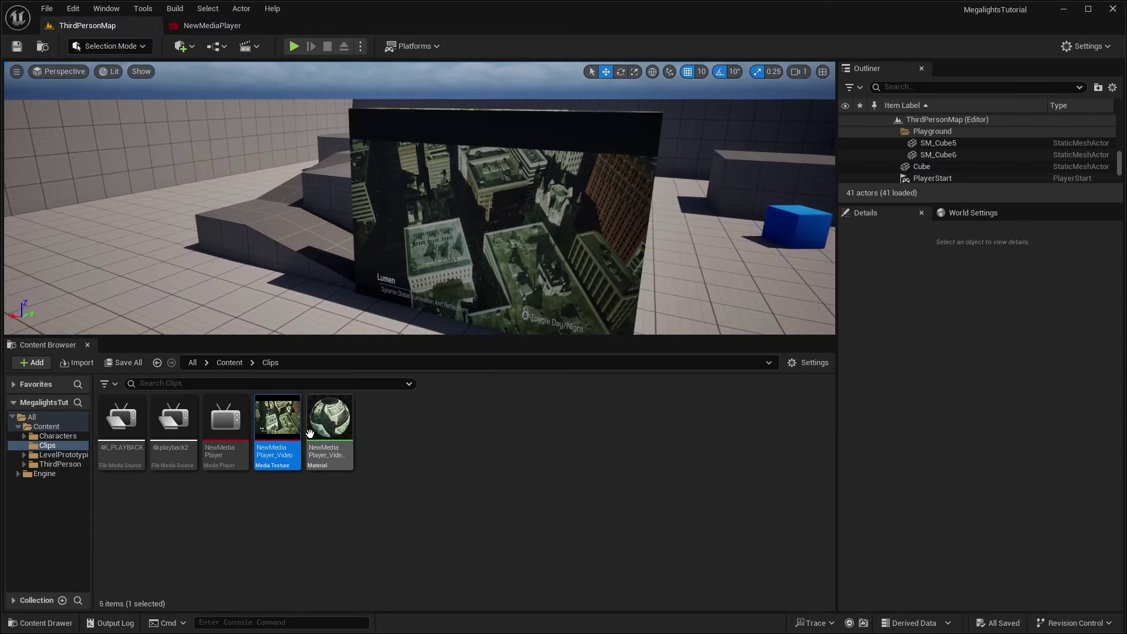
{"action": "double_click", "coordinate": [337, 423]}
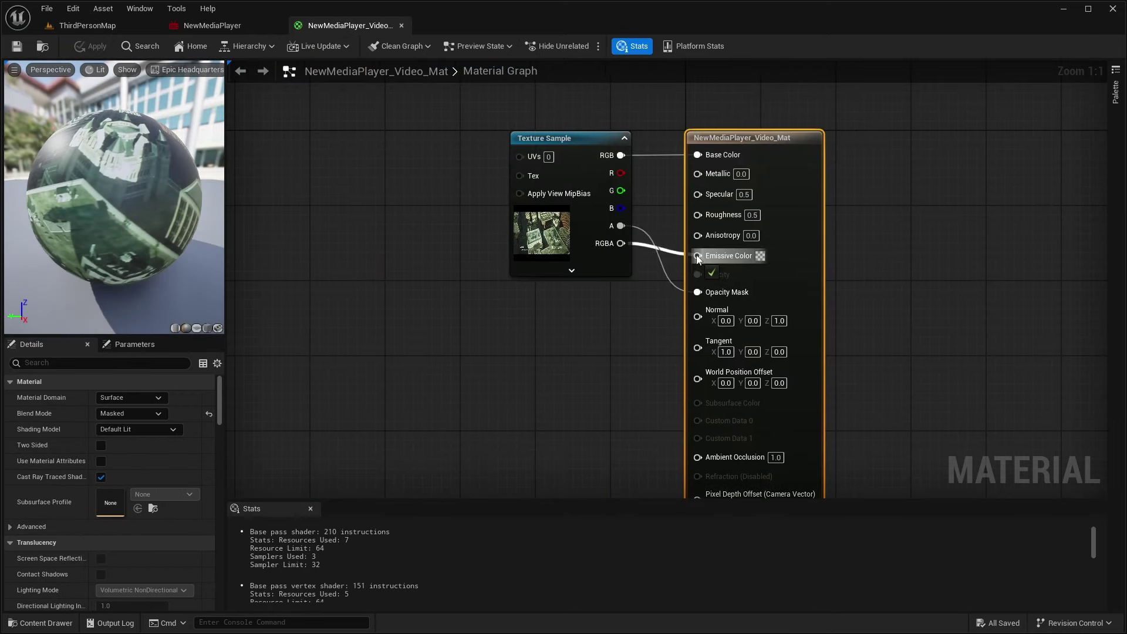
{"action": "left_click_drag", "start_coordinate": [698, 259], "coordinate": [699, 256]}
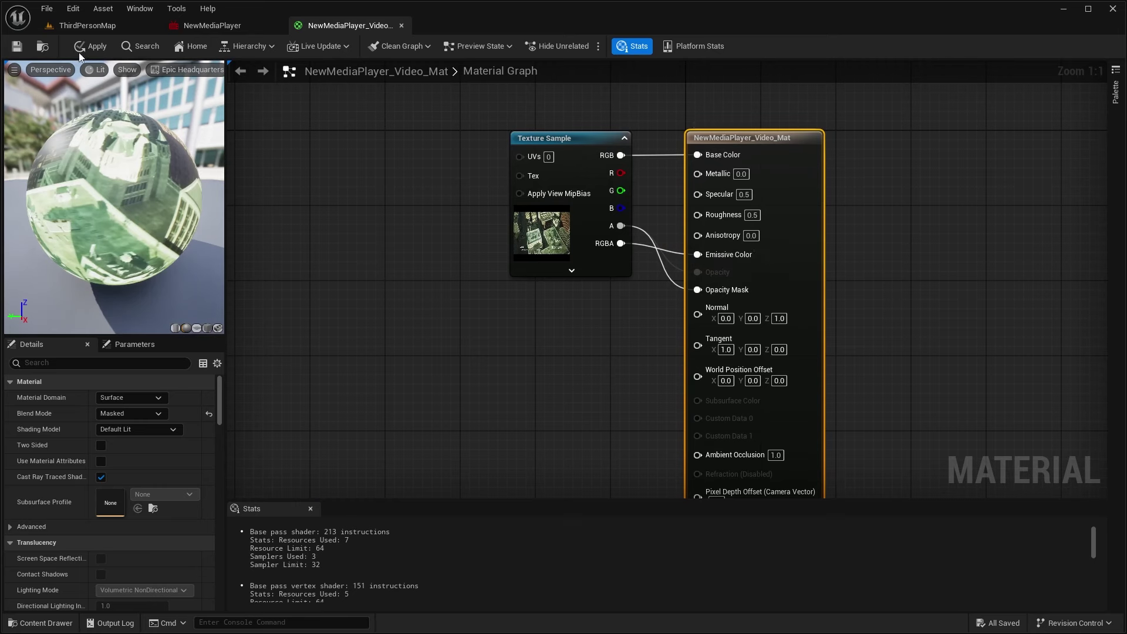
{"action": "left_click", "coordinate": [402, 25]}
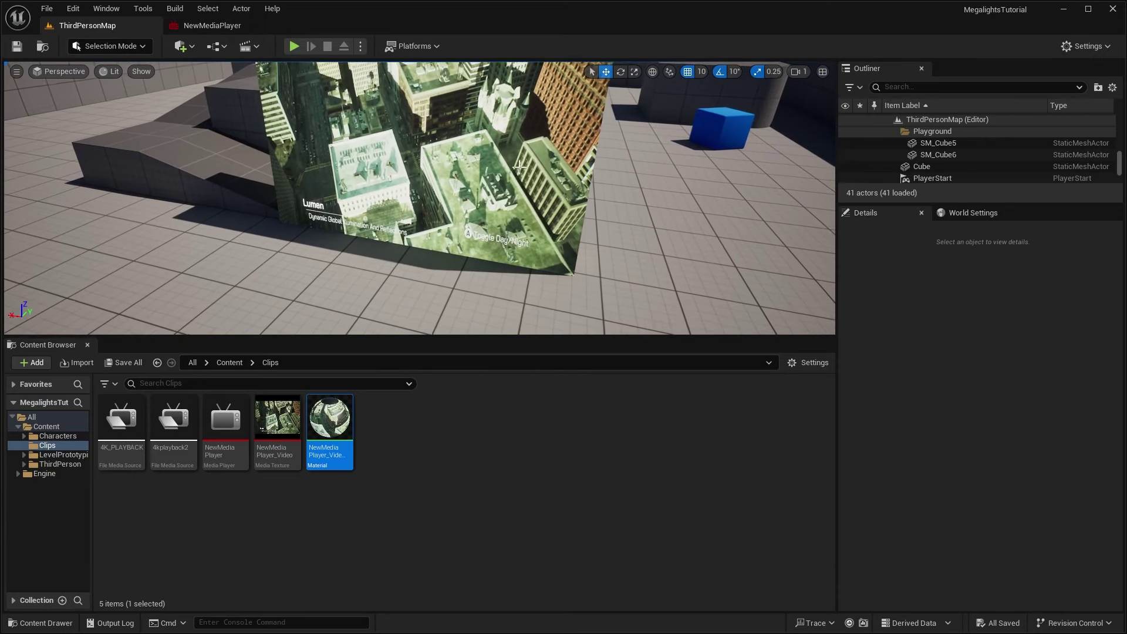
Reduce the video cube's Z scale to 3.5.
{"action": "right_click_drag", "start_coordinate": [420, 199], "coordinate": [411, 170]}
{"action": "mouse_move", "coordinate": [476, 316]}
{"action": "right_mouse_down"}
{"action": "mouse_move", "coordinate": [499, 310]}
{"action": "mouse_move", "coordinate": [476, 315]}
{"action": "right_mouse_up"}
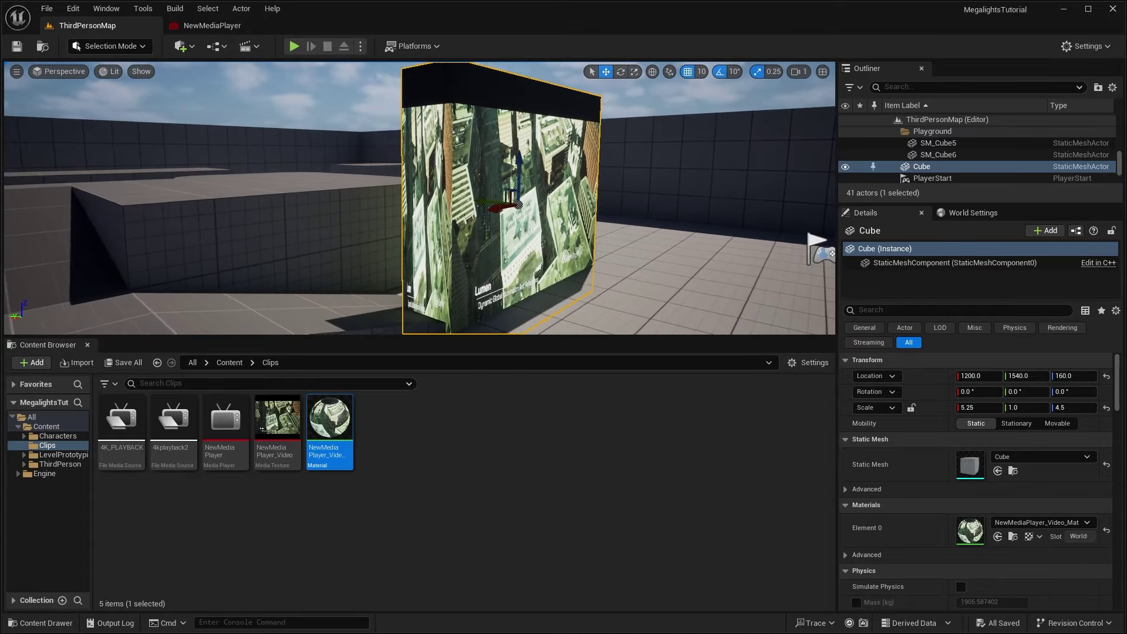
{"action": "key", "text": "r"}
{"action": "left_click_drag", "start_coordinate": [490, 190], "coordinate": [490, 216]}
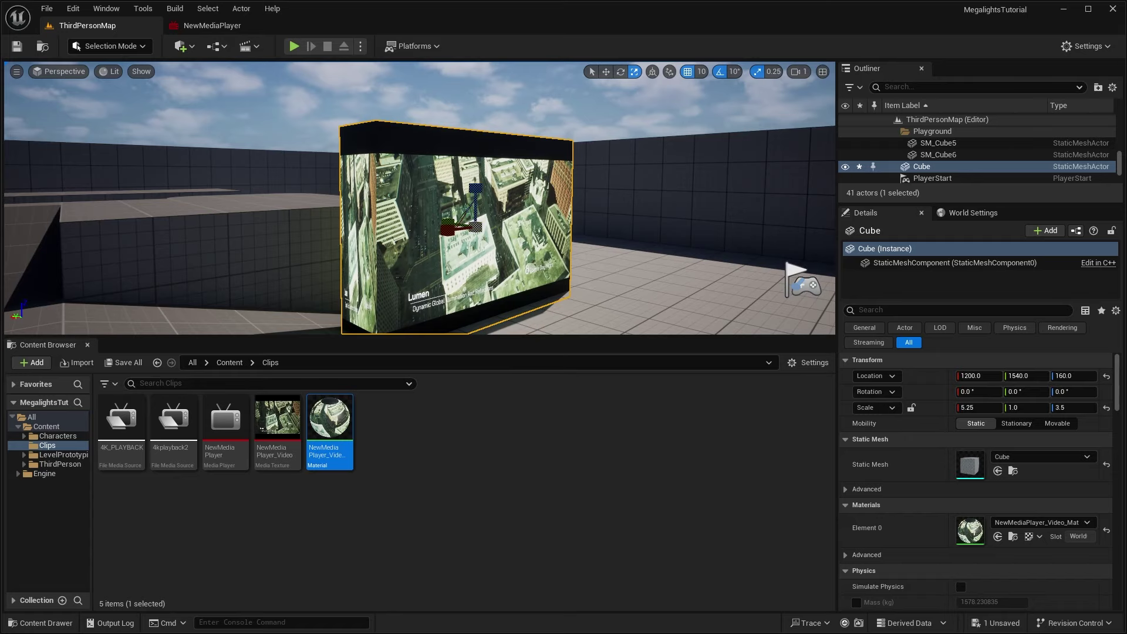
Move the video cube along the X axis to 1010 and save the level.
{"action": "right_click_drag", "start_coordinate": [491, 216], "coordinate": [399, 216]}
{"action": "key", "text": "w"}
{"action": "left_click_drag", "start_coordinate": [385, 215], "coordinate": [507, 219]}
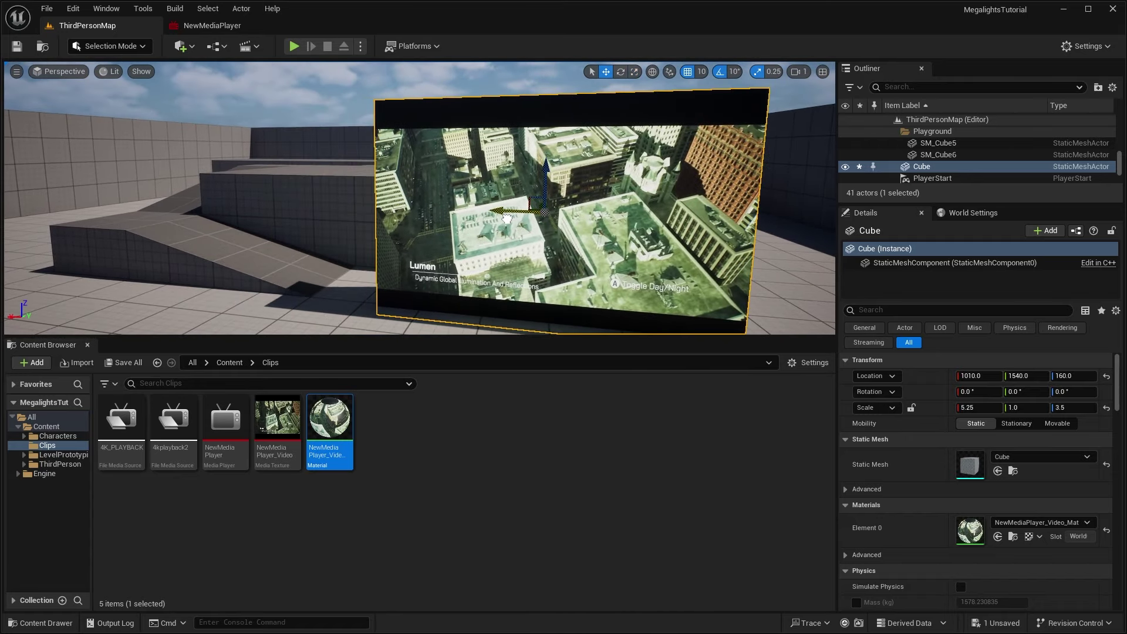
{"action": "right_click_drag", "start_coordinate": [508, 219], "coordinate": [539, 222]}
{"action": "key", "text": "ctrl+s"}
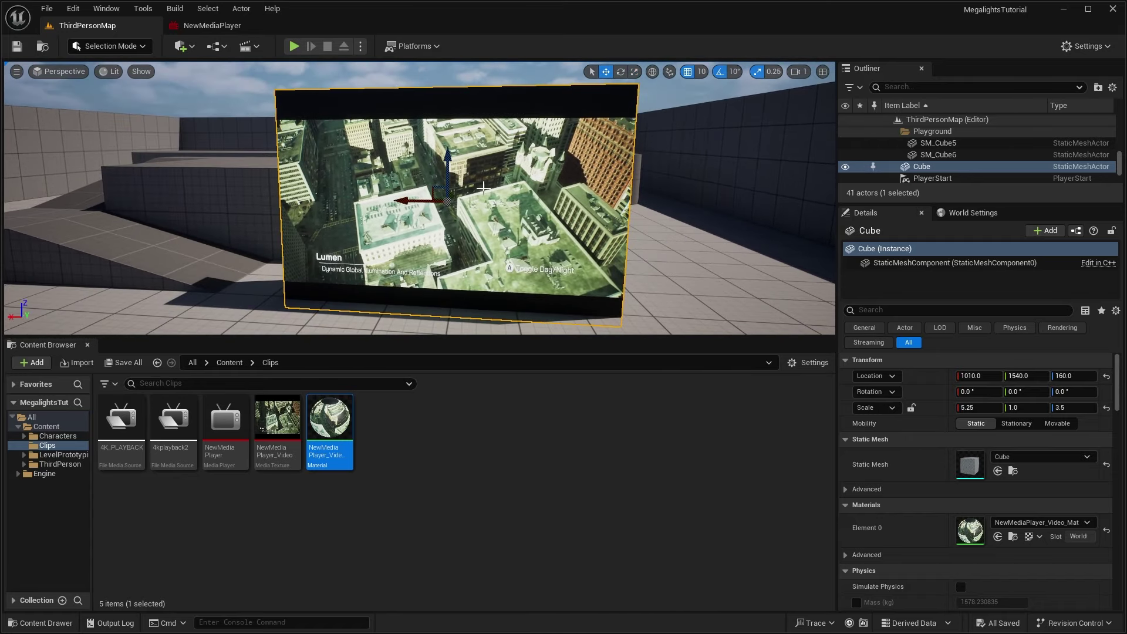
Open the Level Blueprint and add an Event BeginPlay node to its Event Graph.
{"action": "left_click", "coordinate": [211, 46]}
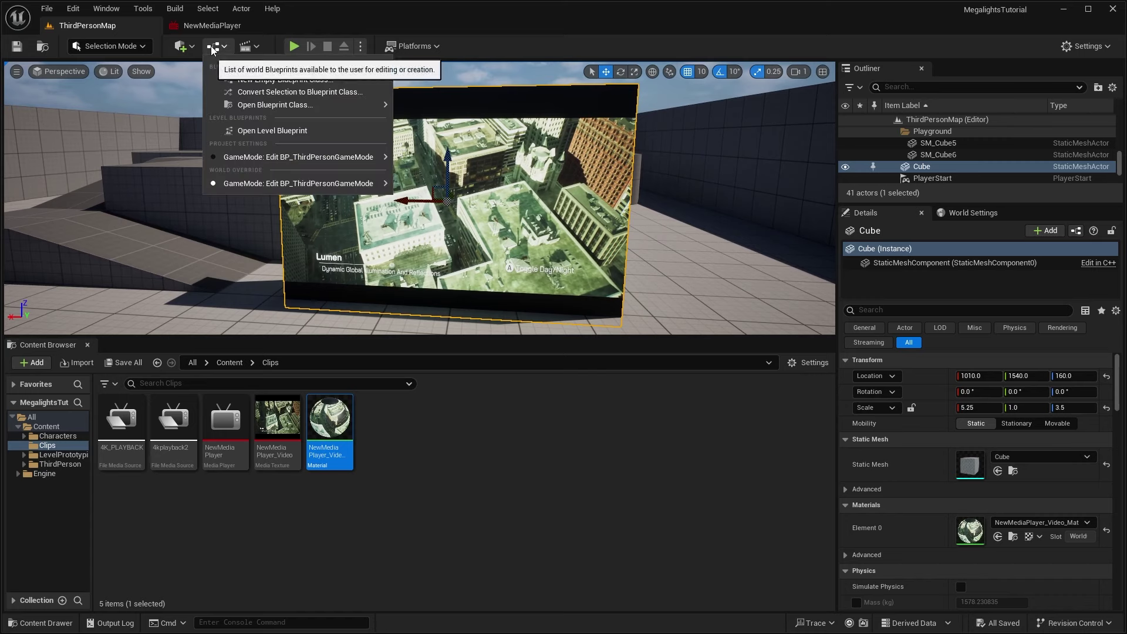
{"action": "left_click", "coordinate": [216, 46]}
{"action": "left_click", "coordinate": [218, 47]}
{"action": "left_click", "coordinate": [221, 48]}
{"action": "left_click", "coordinate": [218, 47]}
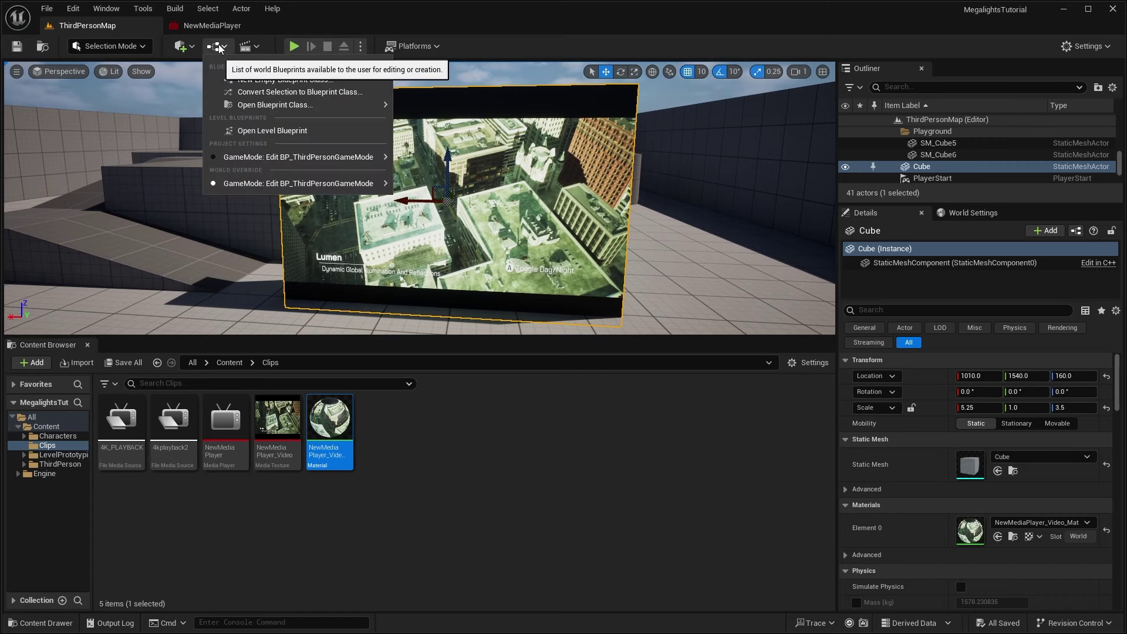
{"action": "left_click", "coordinate": [265, 130]}
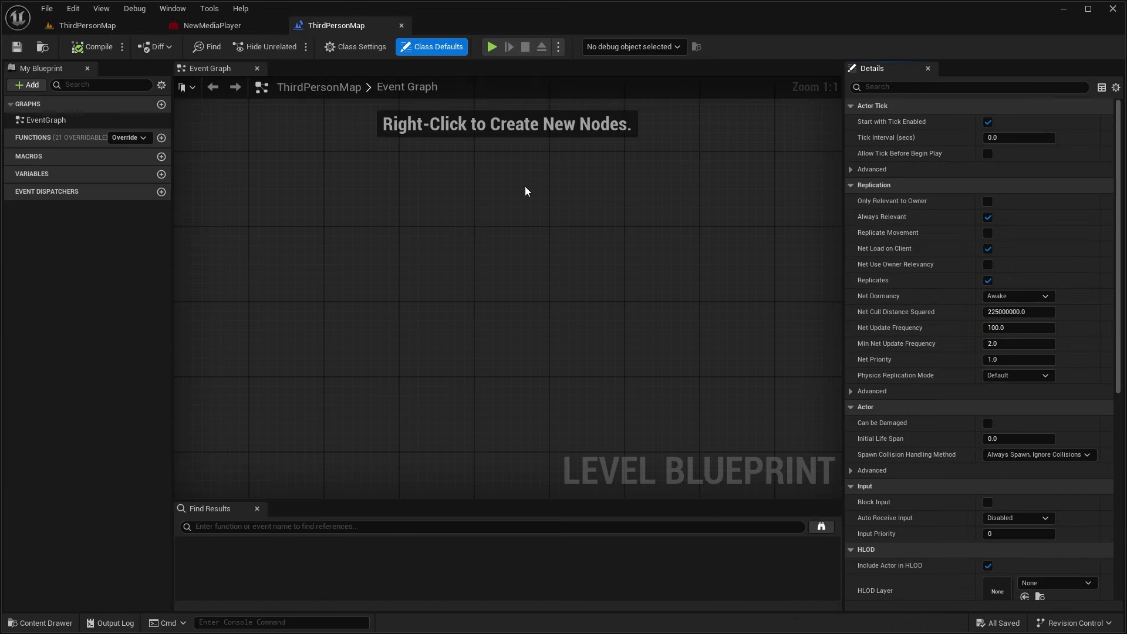
{"action": "right_click", "coordinate": [442, 205]}
{"action": "type", "text": "event beg"}
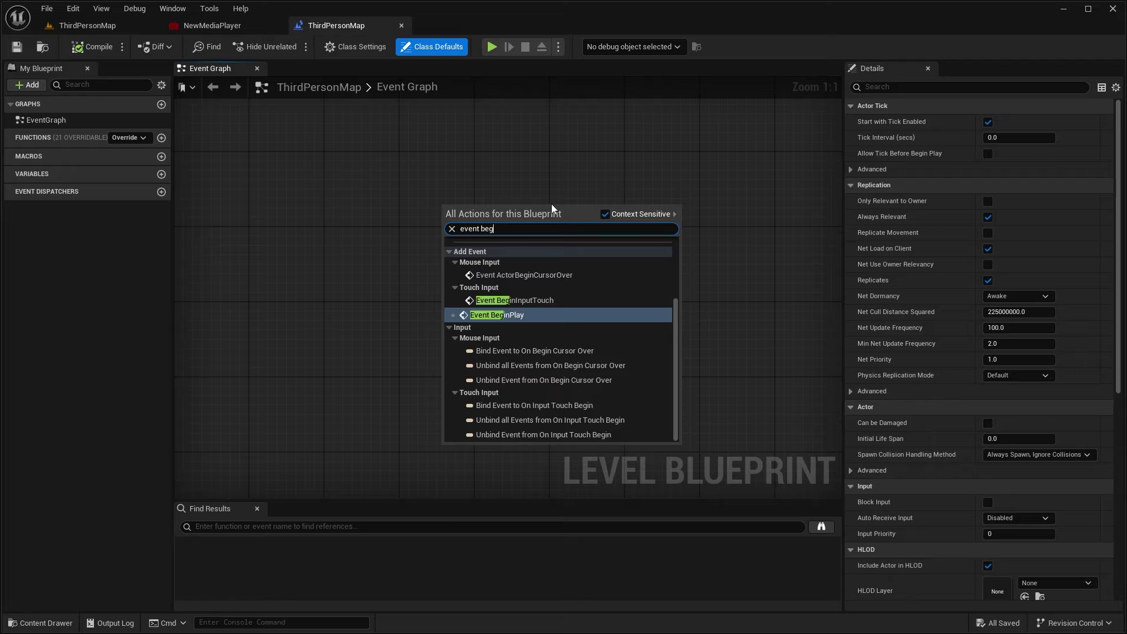
{"action": "key", "text": "Return"}
Create a Media Player object reference variable named Media, with NewMediaPlayer as its default value.
{"action": "left_click", "coordinate": [160, 189]}
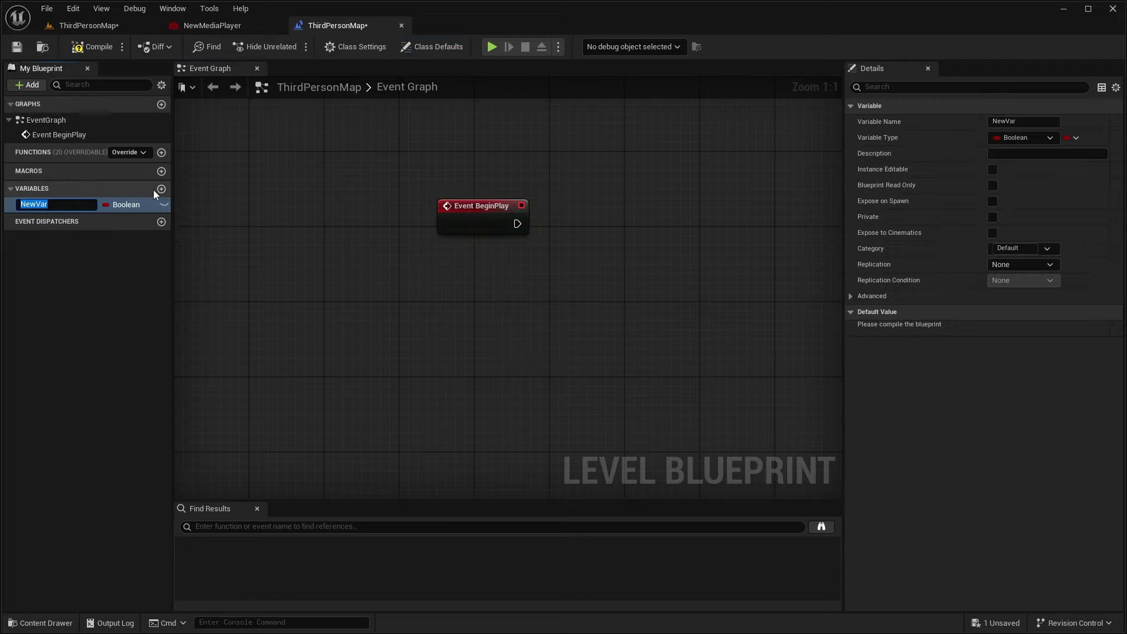
{"action": "type", "text": "Med"}
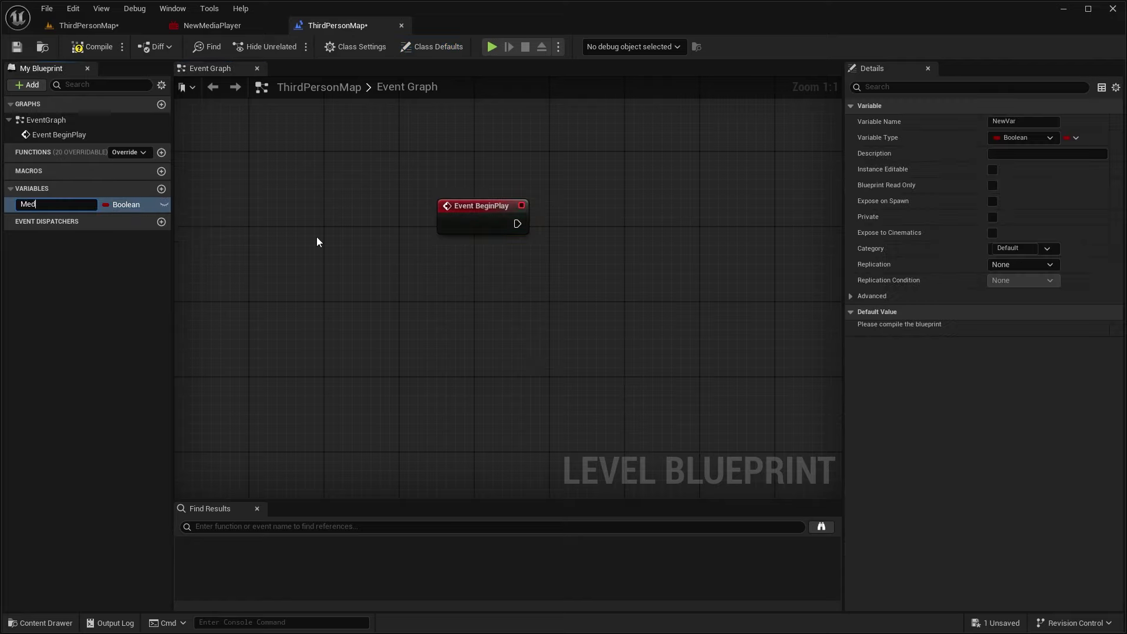
{"action": "type", "text": "ia"}
{"action": "key", "text": "Return"}
{"action": "left_click", "coordinate": [141, 204]}
{"action": "type", "text": "mediaplayer"}
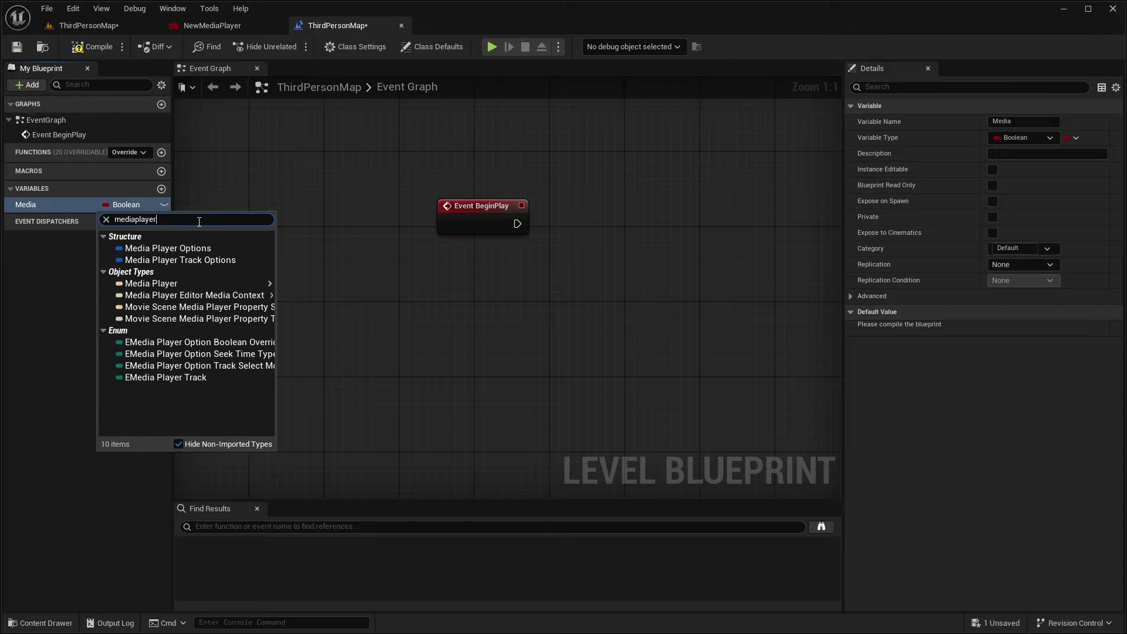
{"action": "mouse_move", "coordinate": [203, 286]}
{"action": "left_click", "coordinate": [317, 285]}
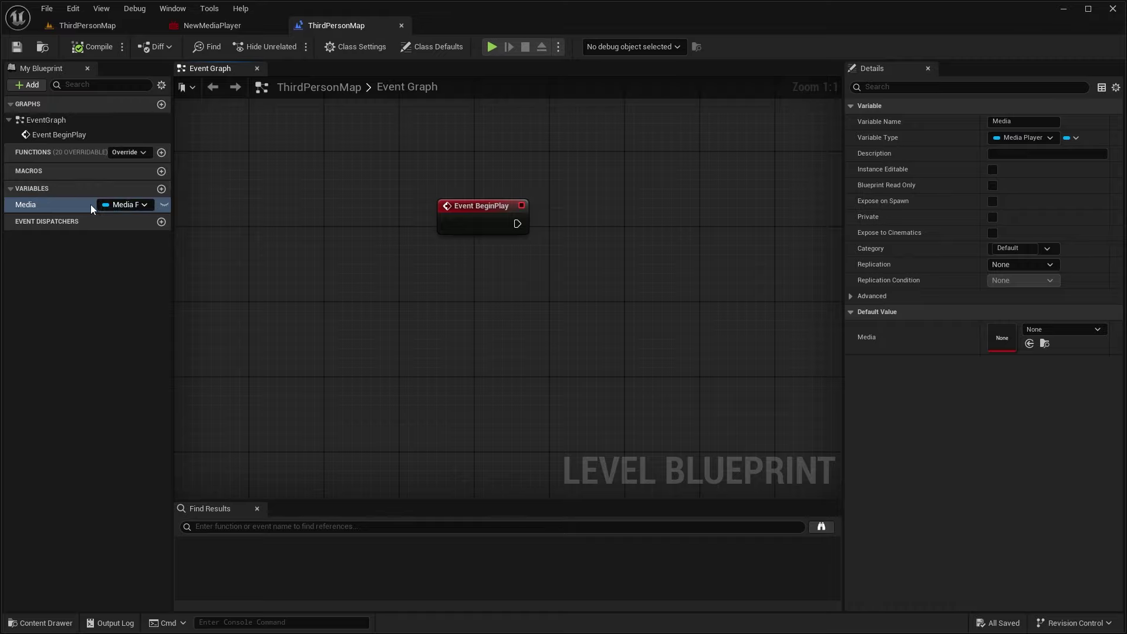
{"action": "left_click", "coordinate": [1041, 329]}
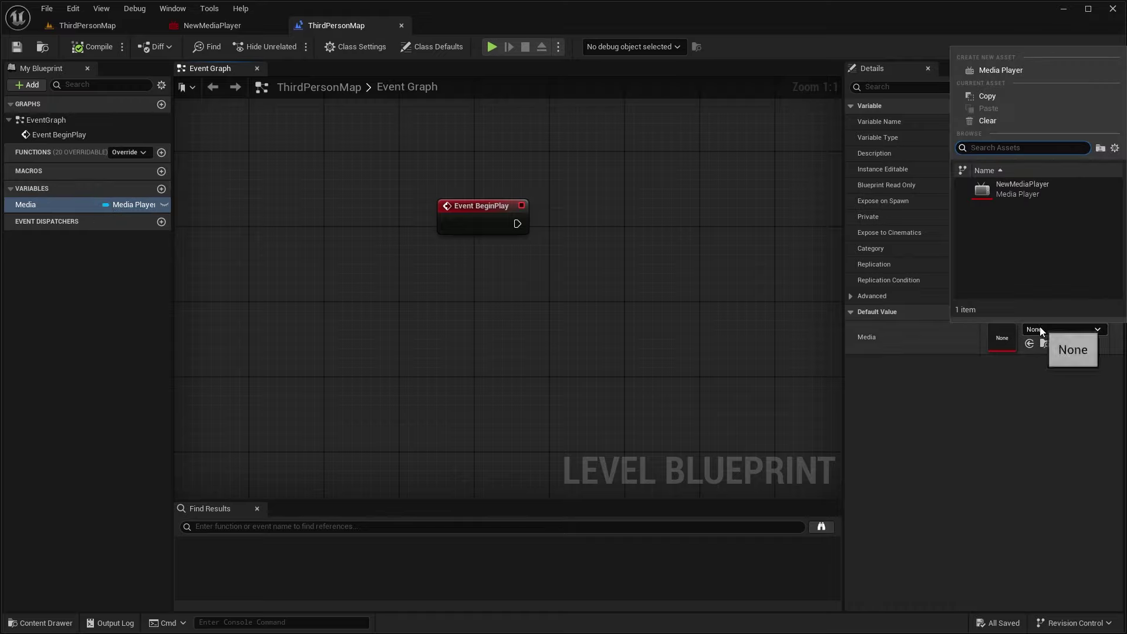
{"action": "left_click", "coordinate": [1037, 189]}
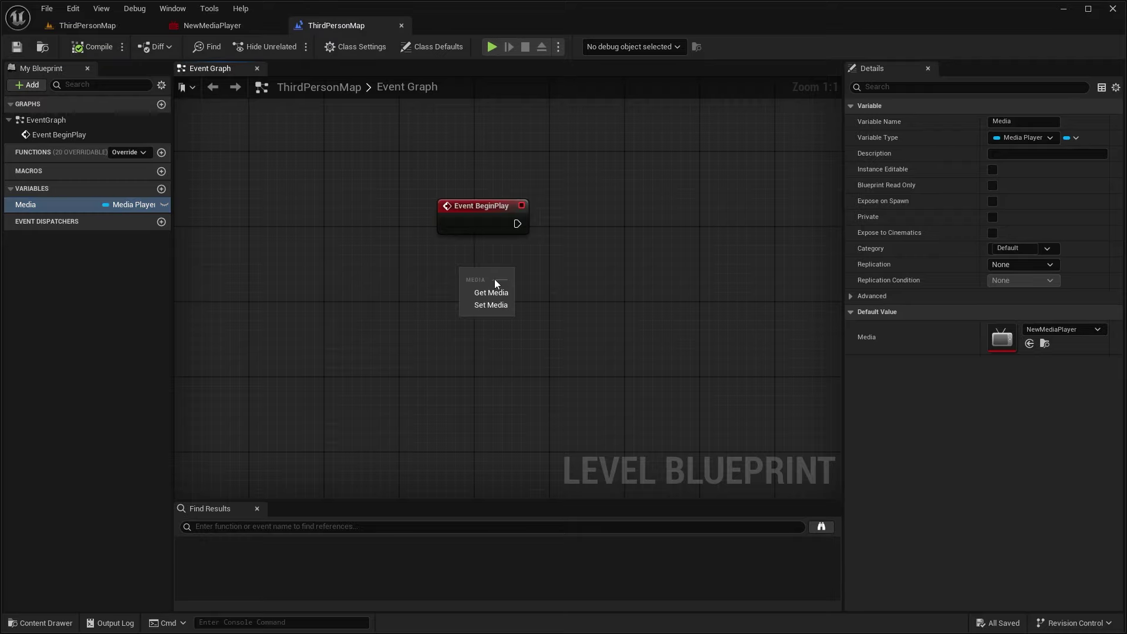
Add an Open Source node with the Media variable as its target and run it from Event BeginPlay.
{"action": "left_click_drag", "start_coordinate": [514, 275], "coordinate": [617, 188]}
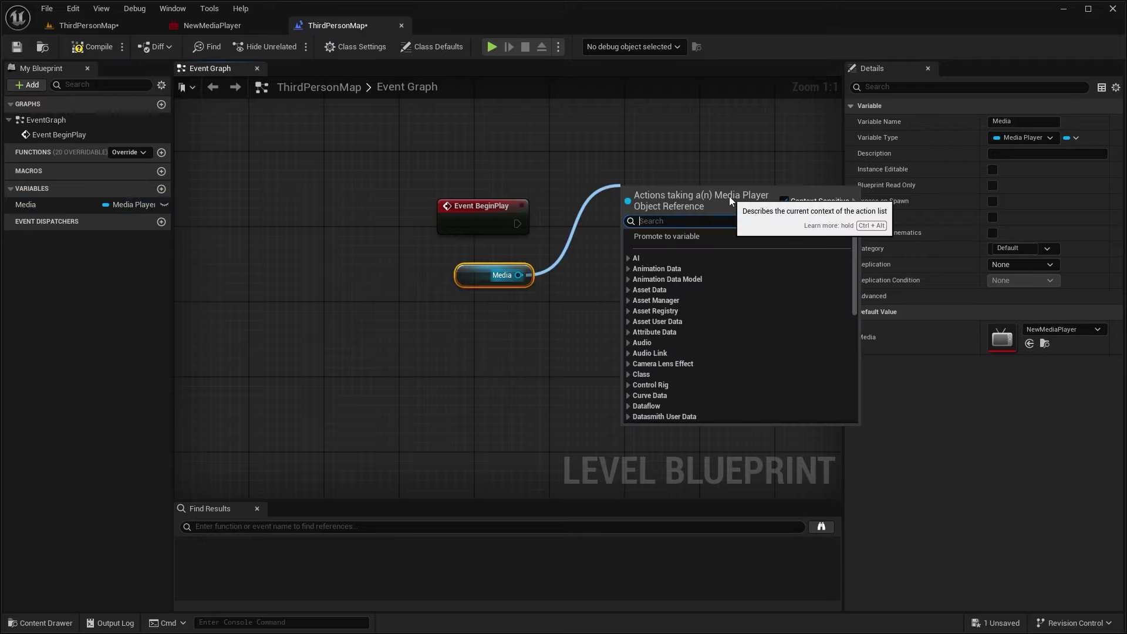
{"action": "type", "text": "open sour"}
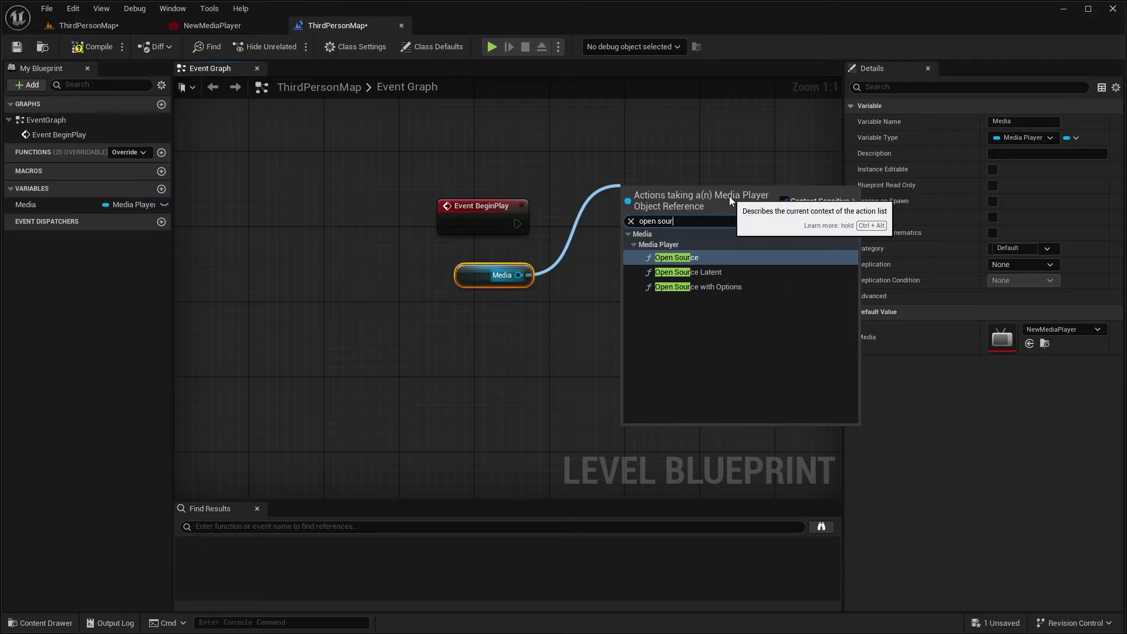
{"action": "left_click", "coordinate": [686, 259]}
{"action": "left_click_drag", "start_coordinate": [698, 197], "coordinate": [689, 207]}
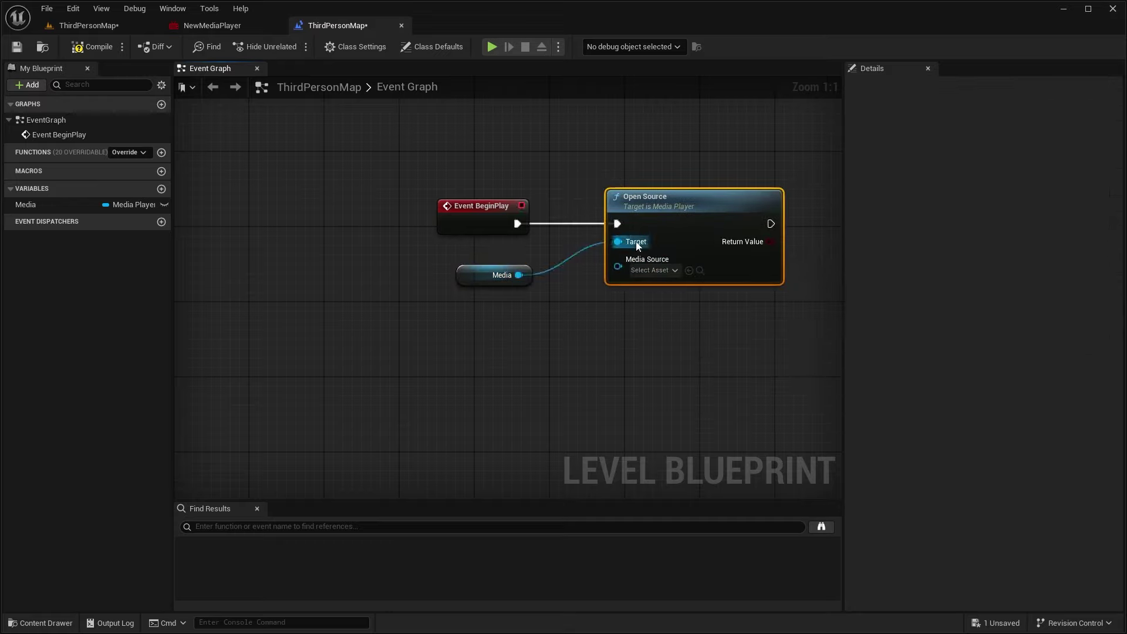
Set the Open Source node's Media Source to 4K_PLAYBACK.
{"action": "left_click", "coordinate": [663, 272]}
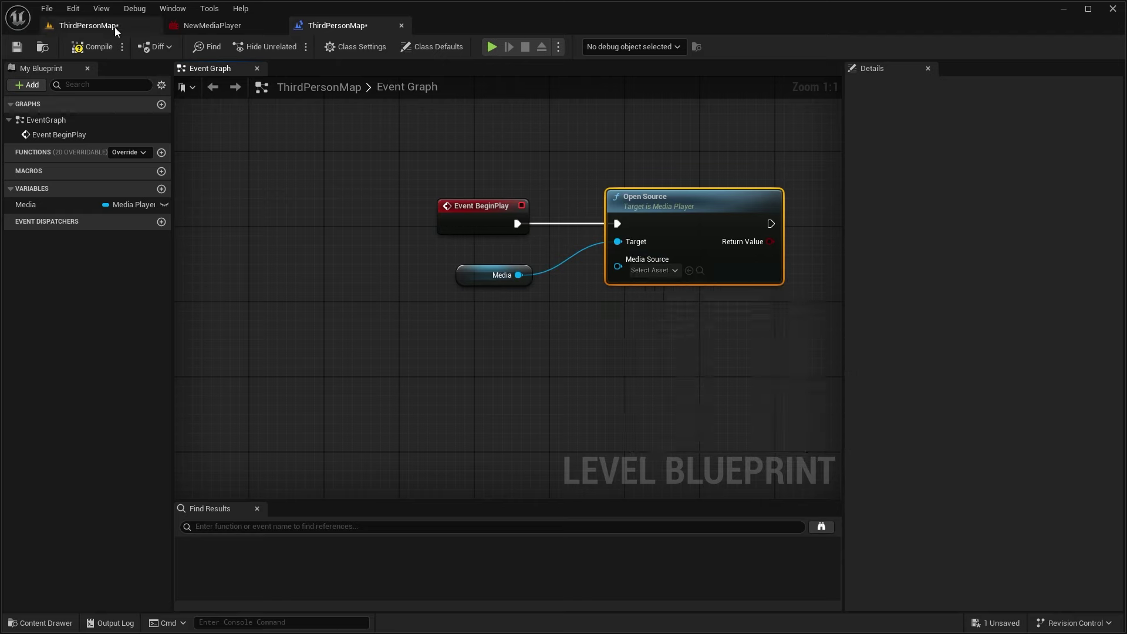
{"action": "left_click", "coordinate": [195, 26]}
{"action": "left_click", "coordinate": [337, 26]}
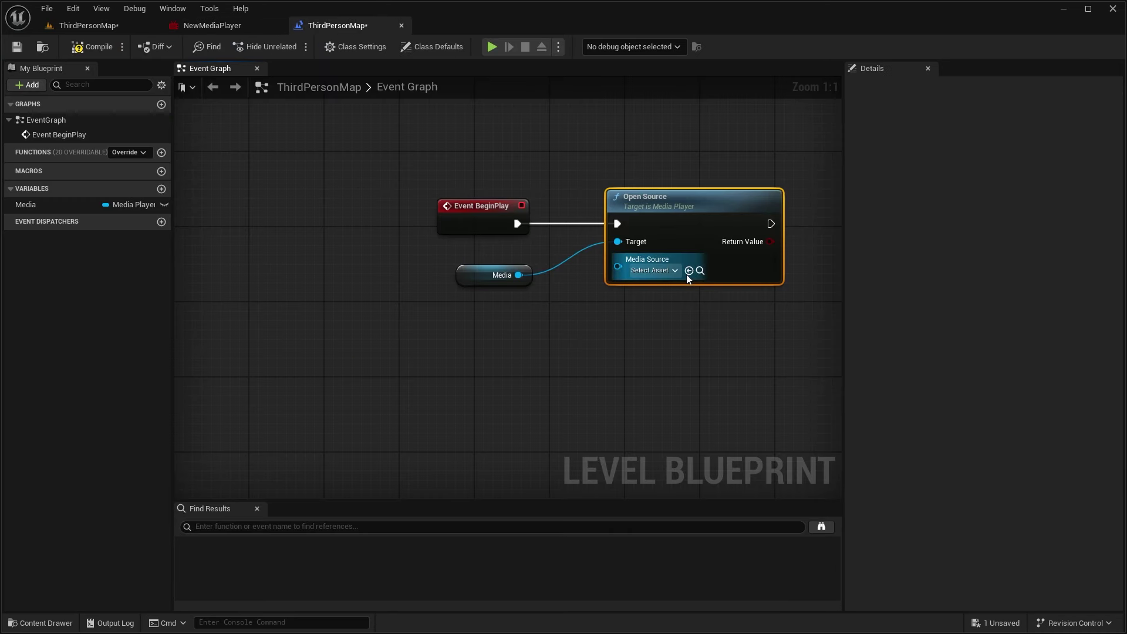
{"action": "left_click", "coordinate": [668, 275]}
{"action": "left_click", "coordinate": [691, 352]}
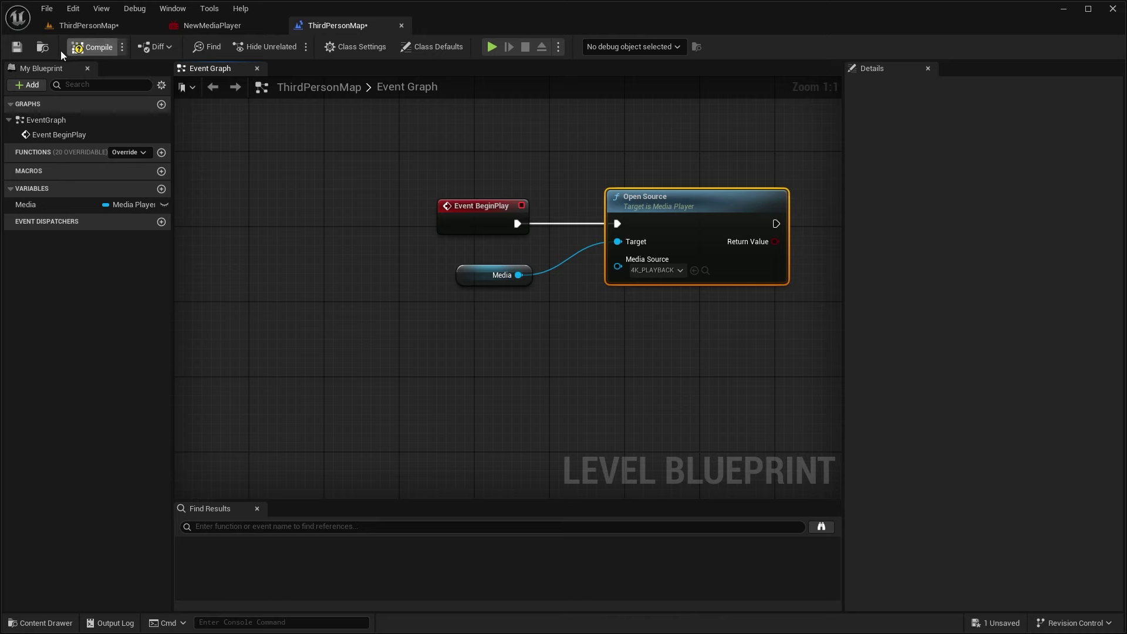
Play the level from the map editor and run the character around the cube screen to check the video playback.
{"action": "left_click", "coordinate": [129, 26]}
{"action": "left_click", "coordinate": [295, 46]}
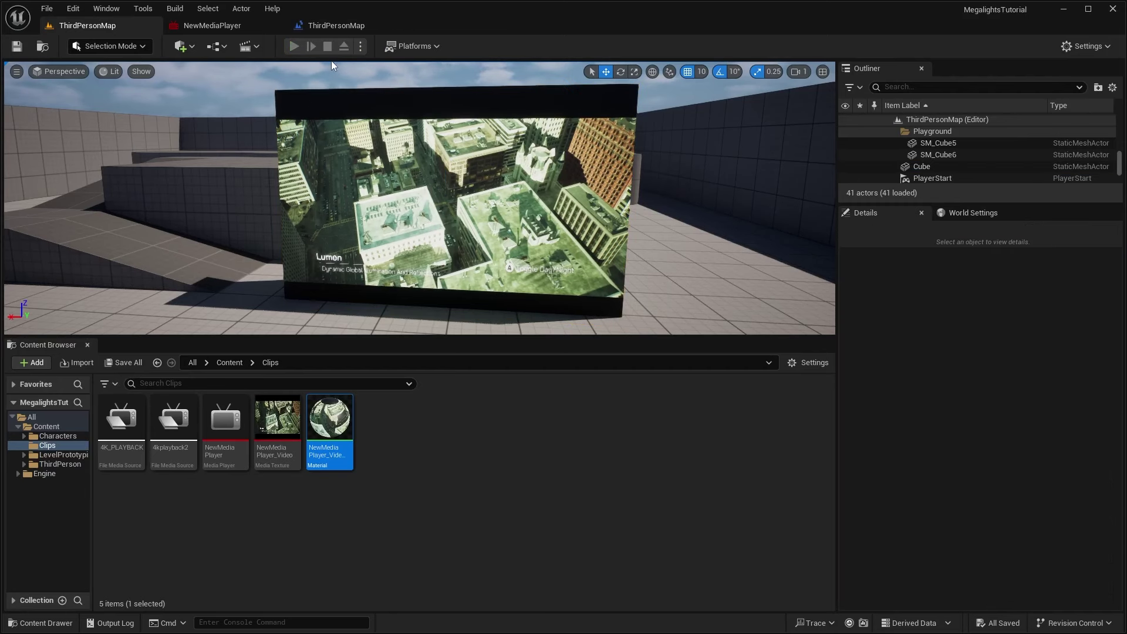
{"action": "key", "text": "w"}
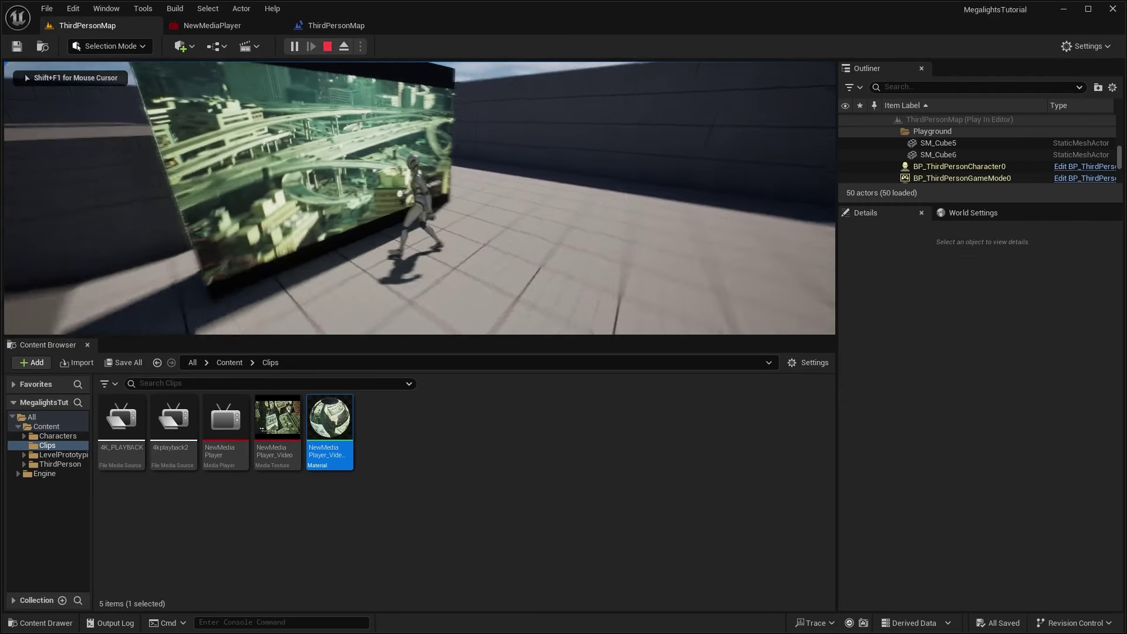
{"action": "key", "text": "a"}
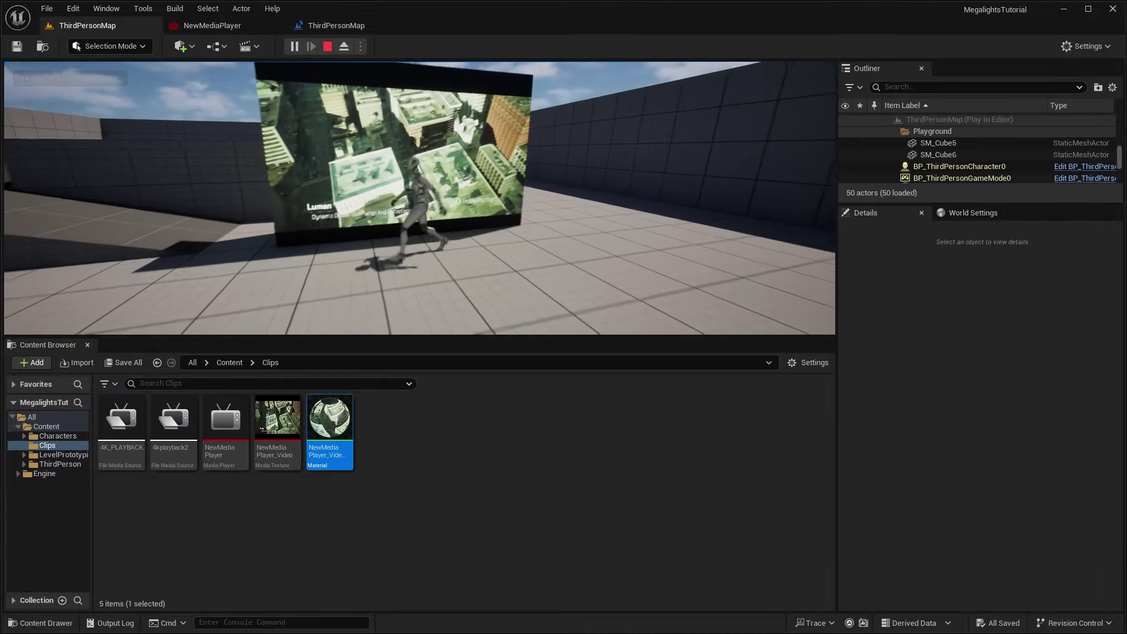
{"action": "key", "text": "d"}
{"action": "key", "text": "a"}
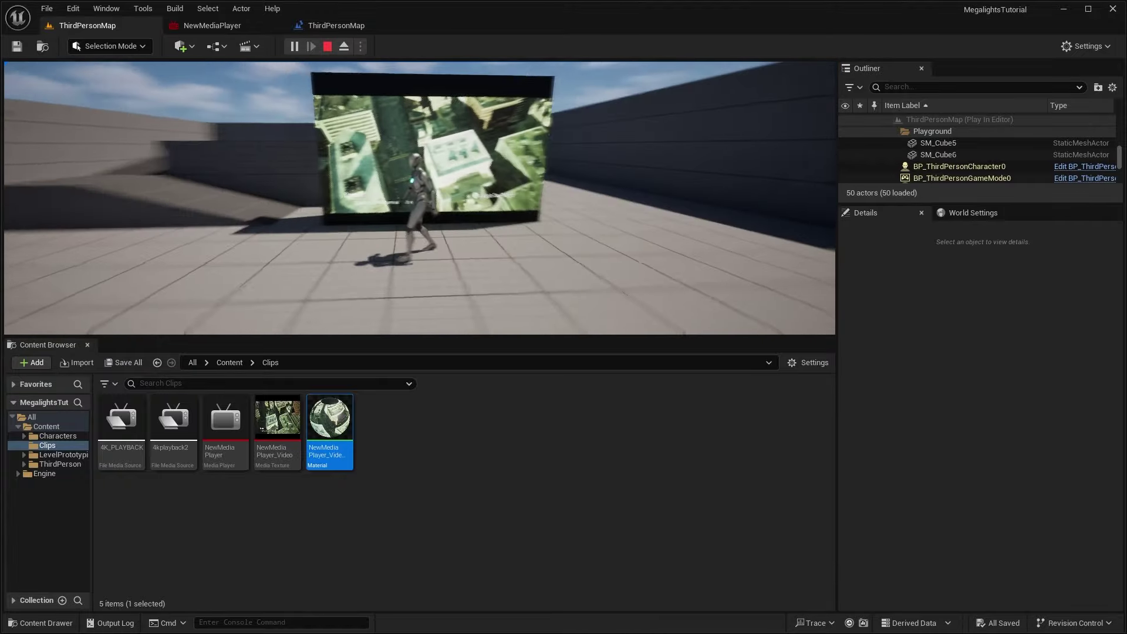
{"action": "key", "text": "w"}
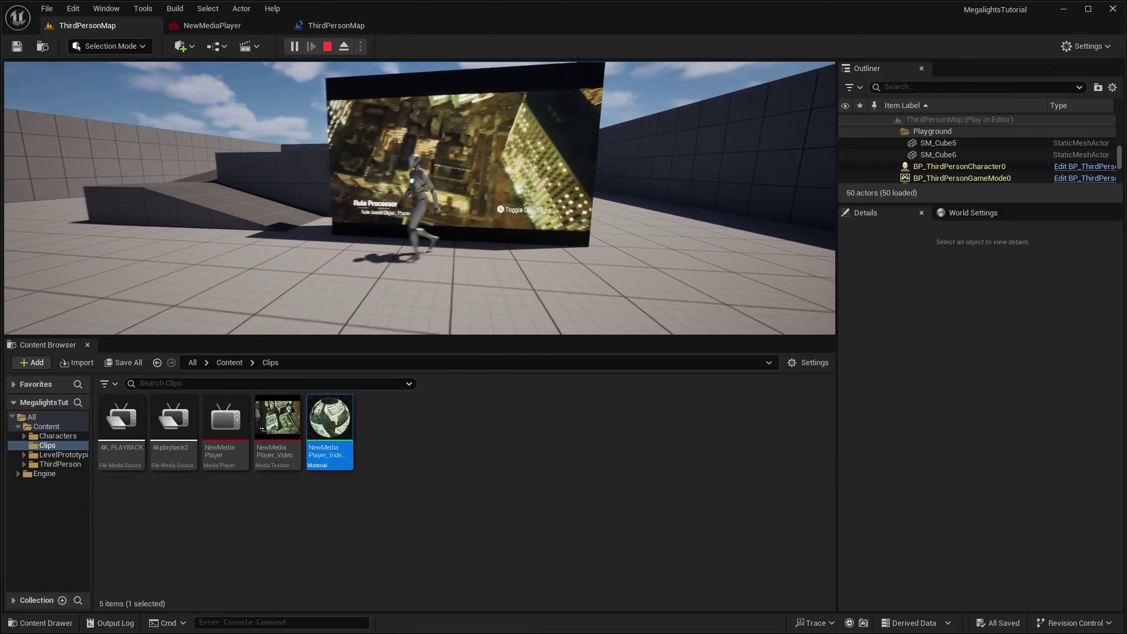
{"action": "key", "text": "Escape"}
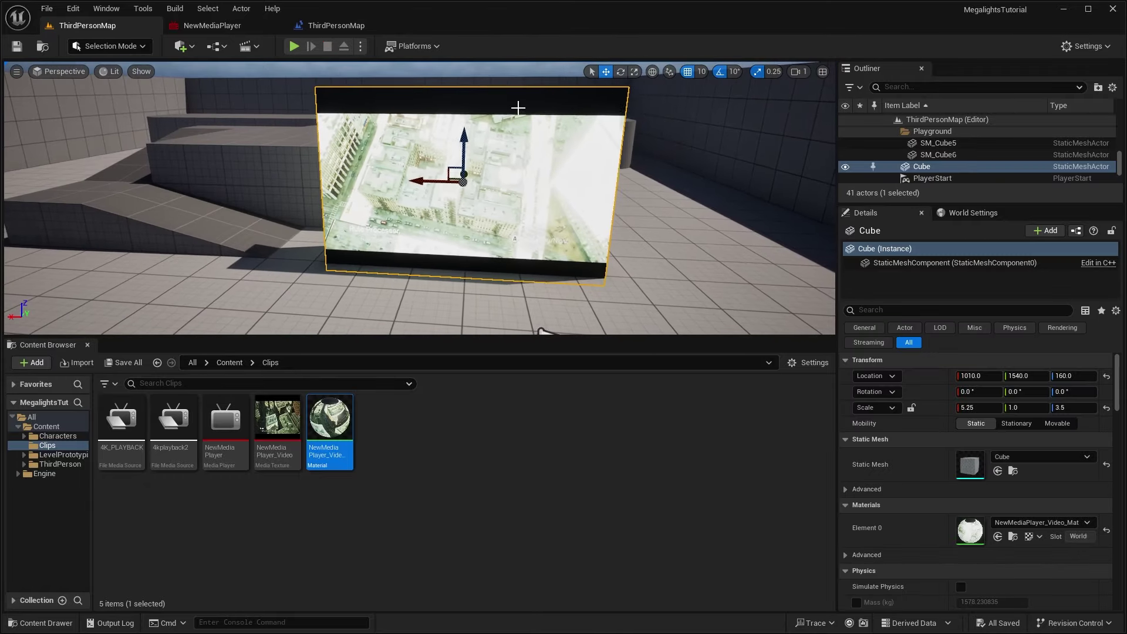
Add a Rect Light in front of the cube screen and raise it to Z 240.
{"action": "left_click", "coordinate": [192, 49]}
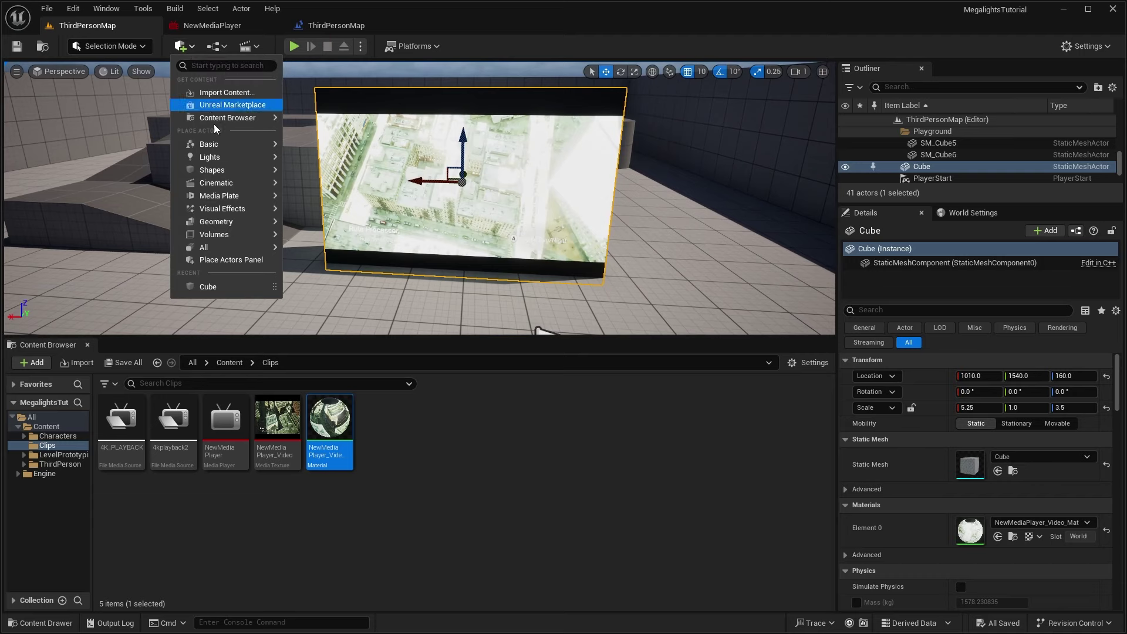
{"action": "mouse_move", "coordinate": [235, 164]}
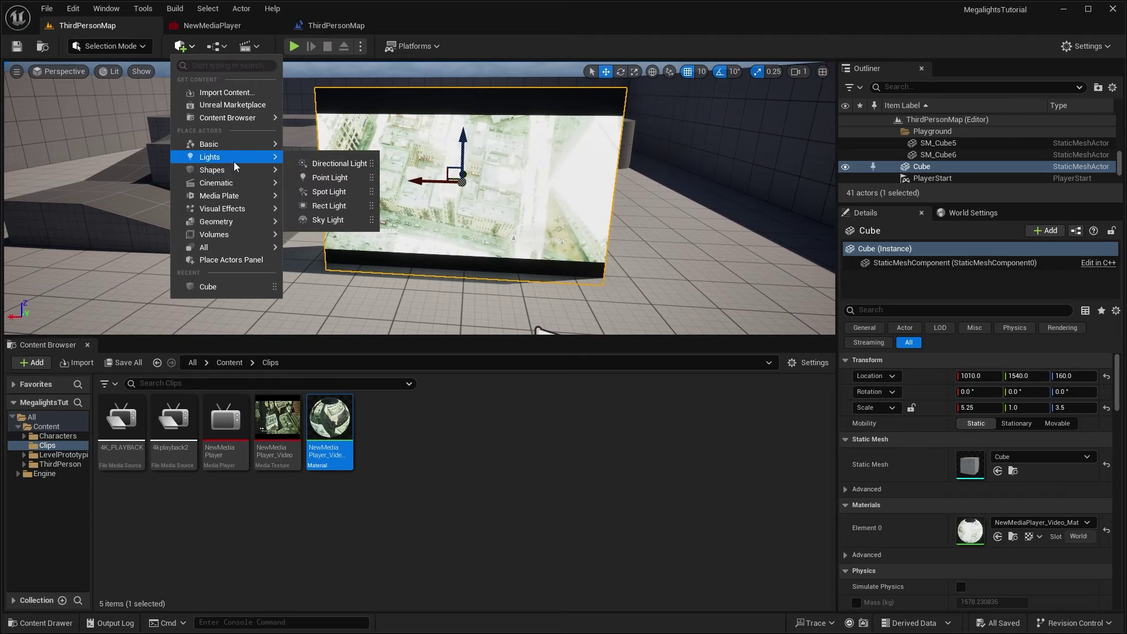
{"action": "left_click", "coordinate": [332, 206]}
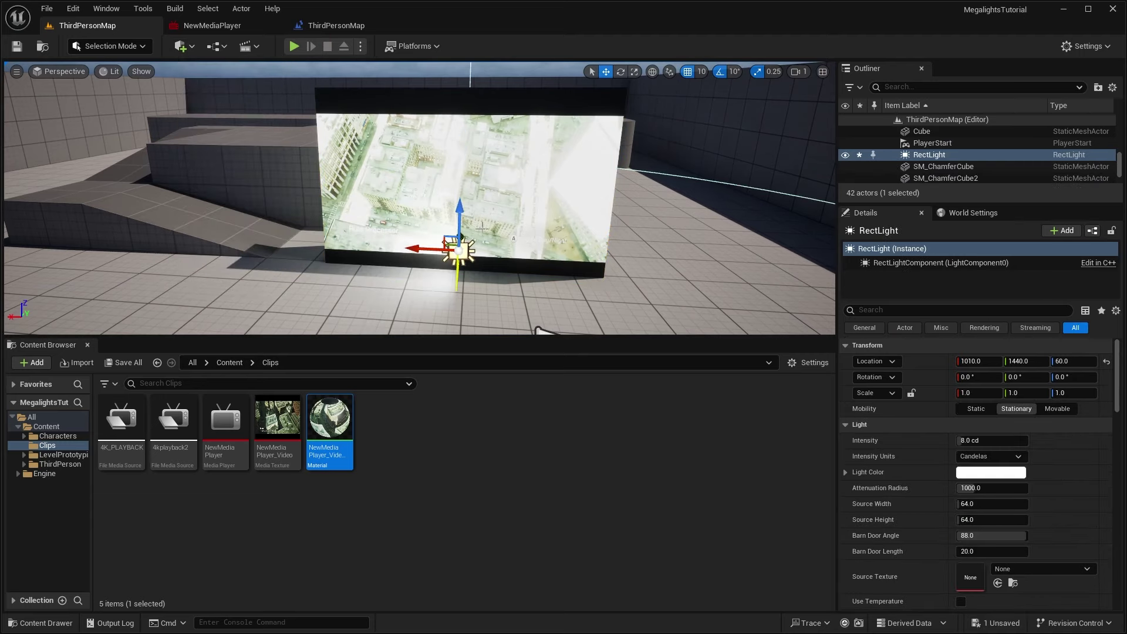
{"action": "key", "text": "f"}
{"action": "right_click_drag", "start_coordinate": [433, 157], "coordinate": [587, 147]}
{"action": "left_click_drag", "start_coordinate": [446, 142], "coordinate": [451, 169], "text": "alt"}
{"action": "left_click_drag", "start_coordinate": [443, 85], "coordinate": [442, 65]}
{"action": "right_click_drag", "start_coordinate": [437, 118], "coordinate": [437, 99]}
Rotate the Rect Light -90 degrees about Z so that it faces away from the screen.
{"action": "key", "text": "w"}
{"action": "key", "text": "e"}
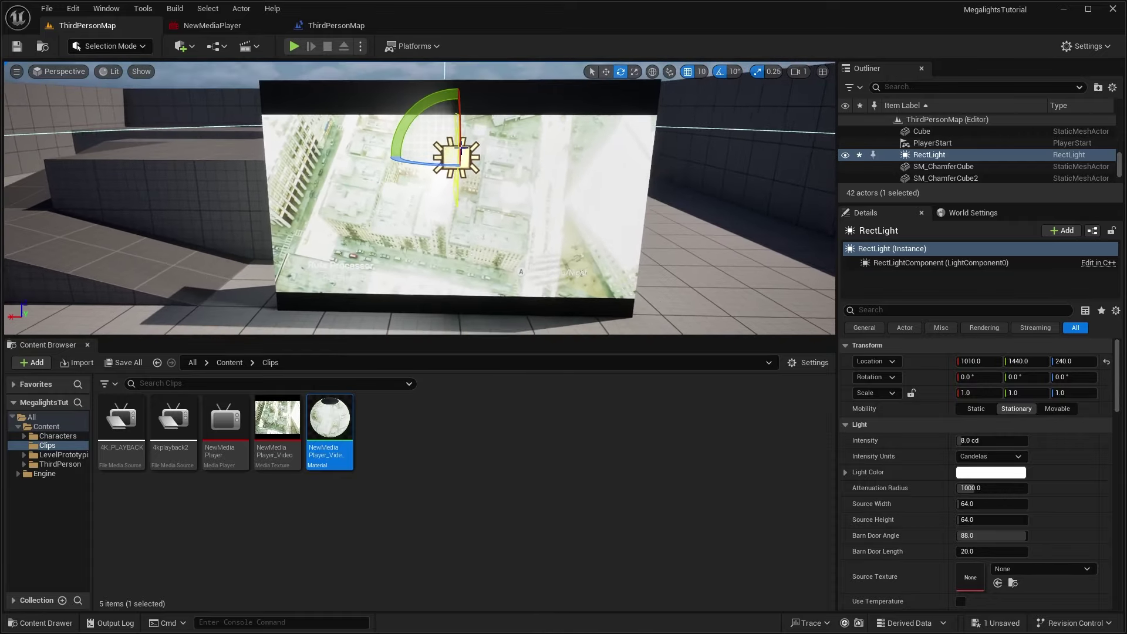
{"action": "left_click_drag", "start_coordinate": [420, 165], "coordinate": [416, 165]}
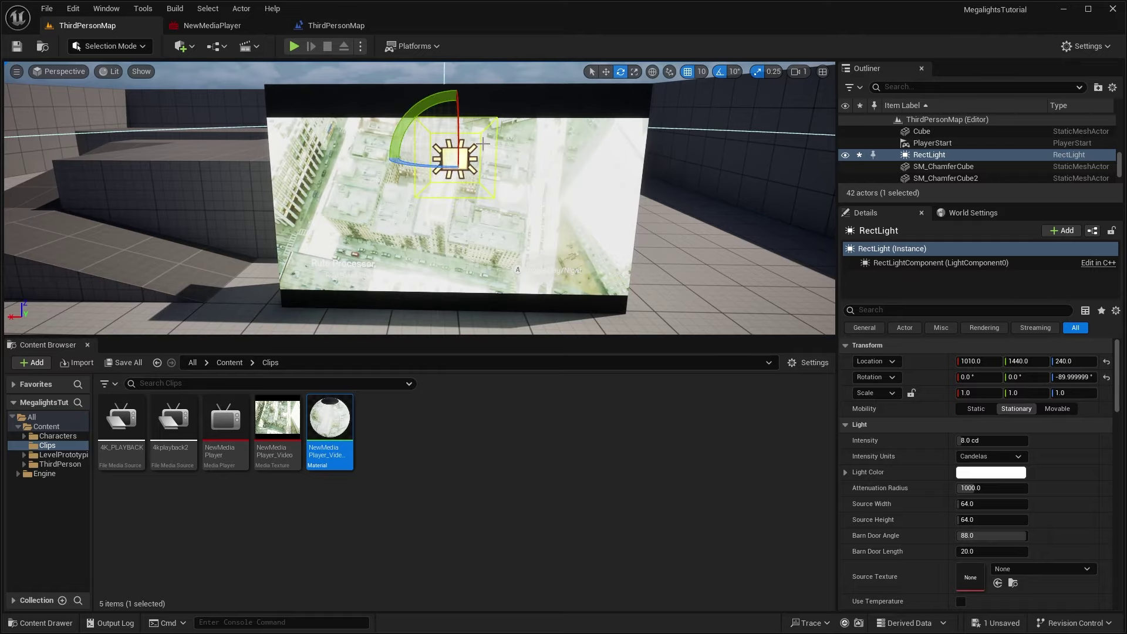
{"action": "key", "text": "w"}
Lower the sun to the horizon to turn the scene into a dark red dusk.
{"action": "right_click_drag", "start_coordinate": [508, 176], "coordinate": [499, 211]}
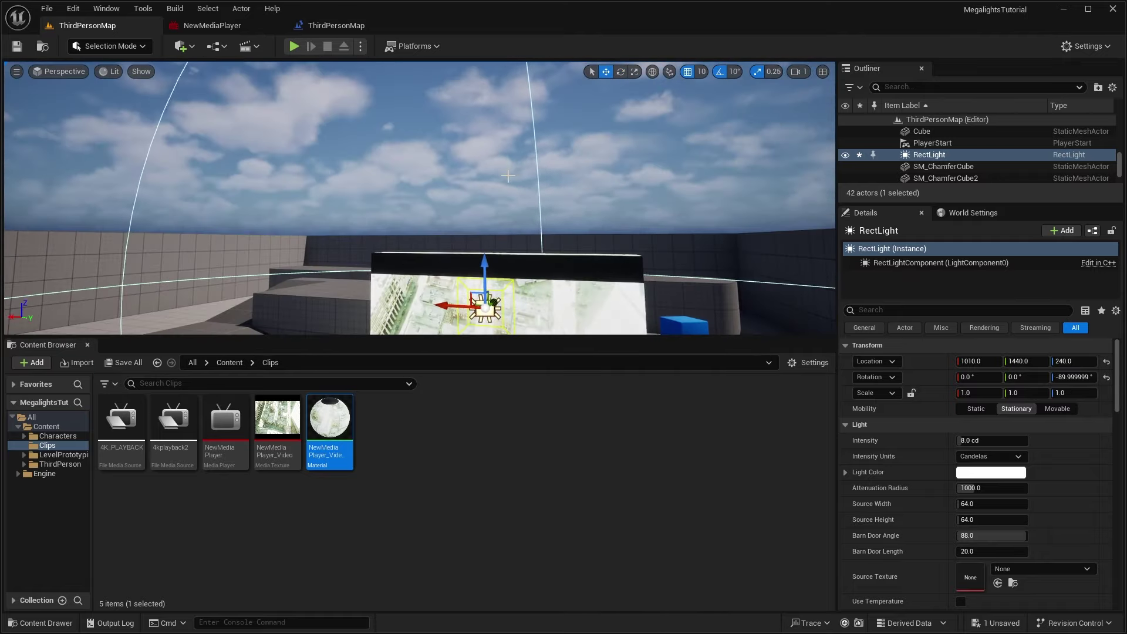
{"action": "left_click_drag", "start_coordinate": [508, 176], "coordinate": [514, 166], "text": "alt"}
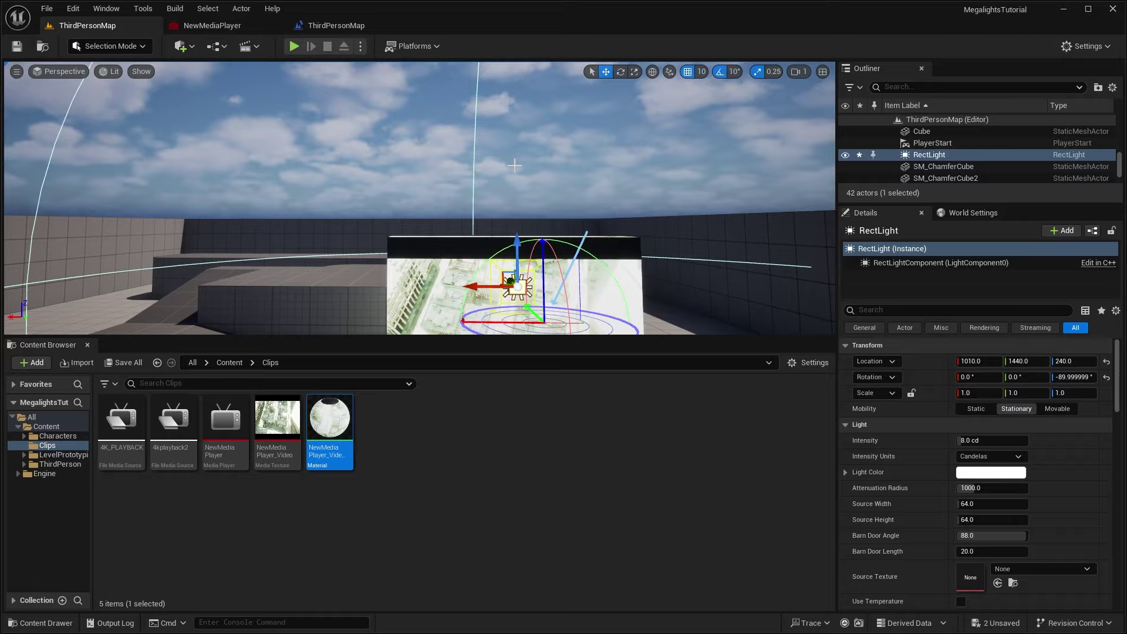
{"action": "key", "text": "ctrl+l"}
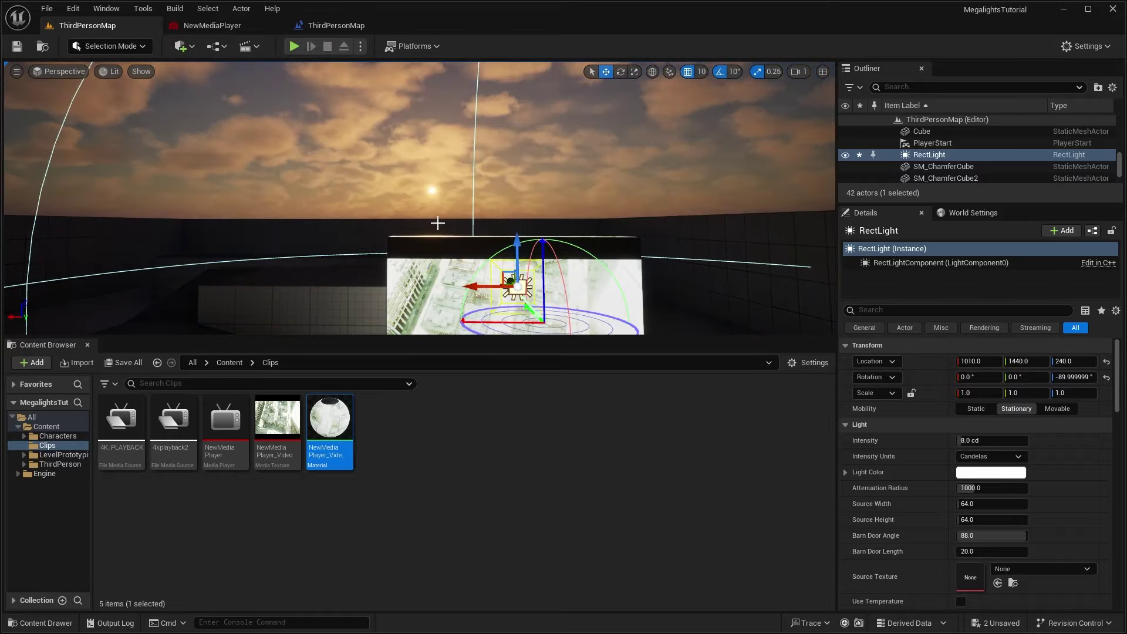
{"action": "right_click_drag", "start_coordinate": [435, 227], "coordinate": [373, 258]}
Fit the Rect Light to the screen at Y 1480 and Z 160, with Source Width 456 and Source Height 208.
{"action": "left_click_drag", "start_coordinate": [506, 136], "coordinate": [519, 190]}
{"action": "right_click_drag", "start_coordinate": [519, 190], "coordinate": [526, 206]}
{"action": "left_click_drag", "start_coordinate": [492, 178], "coordinate": [504, 199]}
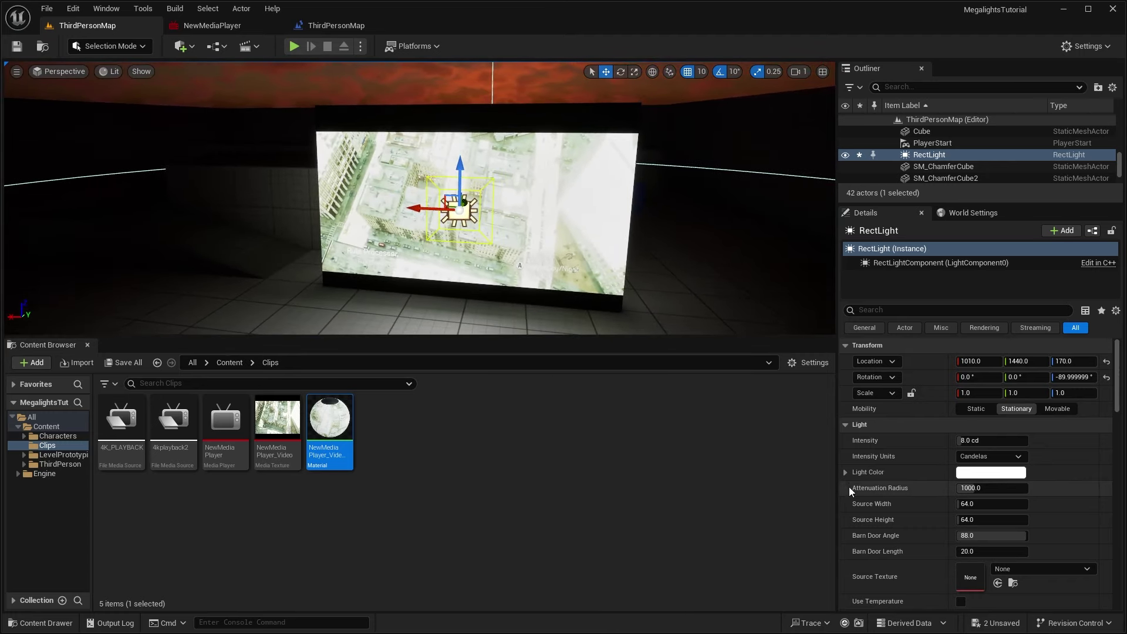
{"action": "scroll", "coordinate": [944, 502], "scroll_direction": "down", "scroll_amount": 1}
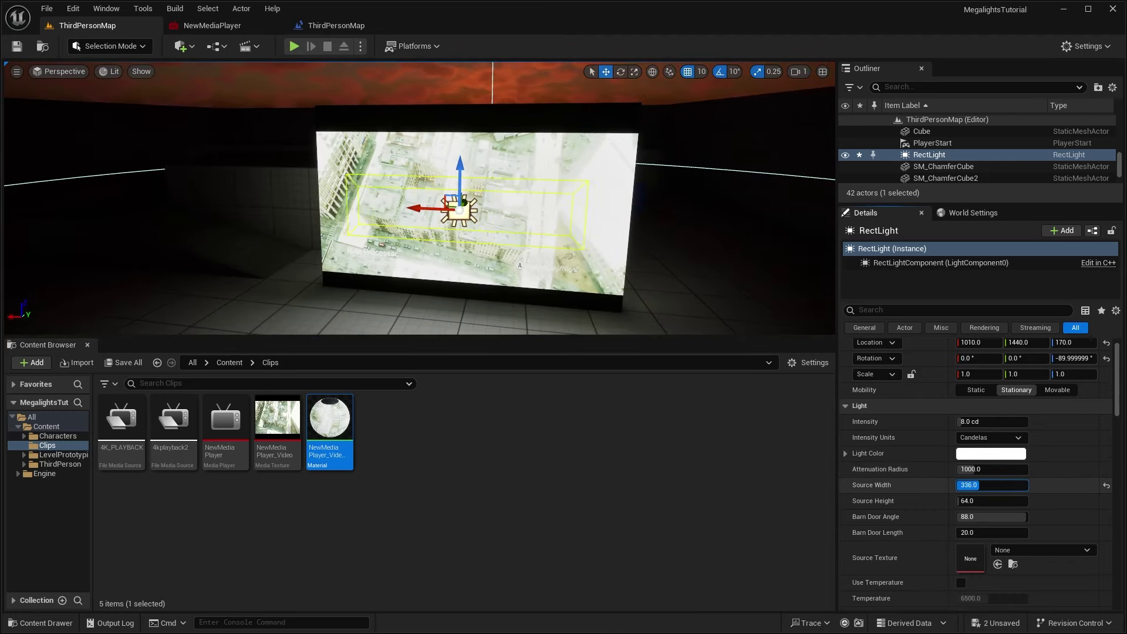
{"action": "left_click_drag", "start_coordinate": [992, 501], "coordinate": [1010, 501]}
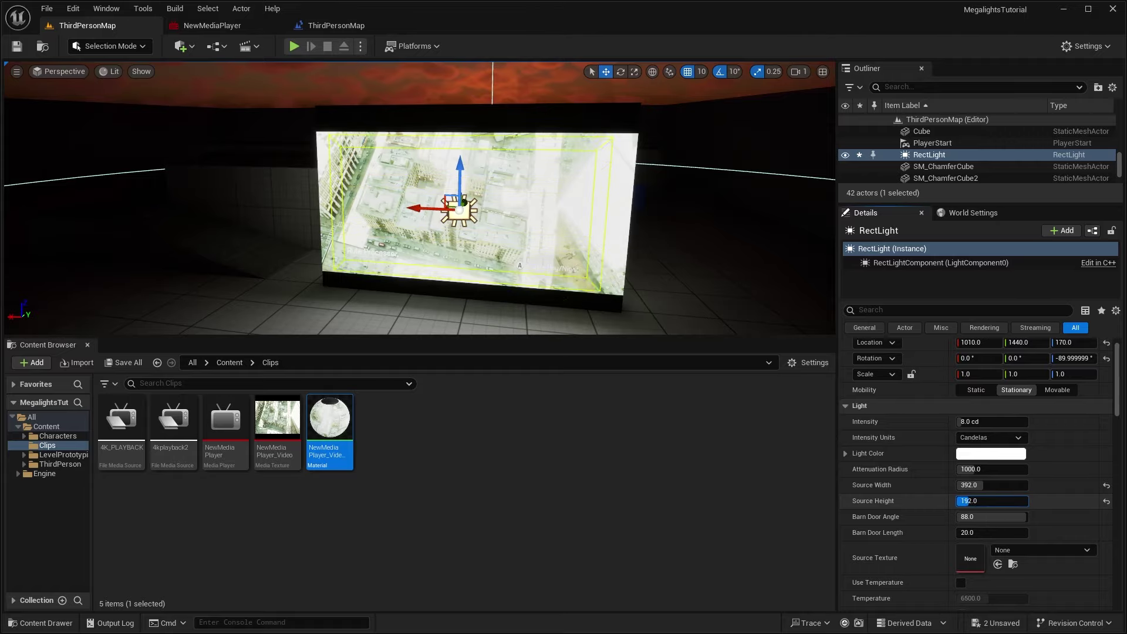
{"action": "right_click_drag", "start_coordinate": [528, 217], "coordinate": [451, 202]}
{"action": "left_click_drag", "start_coordinate": [447, 192], "coordinate": [472, 194]}
{"action": "right_click_drag", "start_coordinate": [471, 194], "coordinate": [543, 198]}
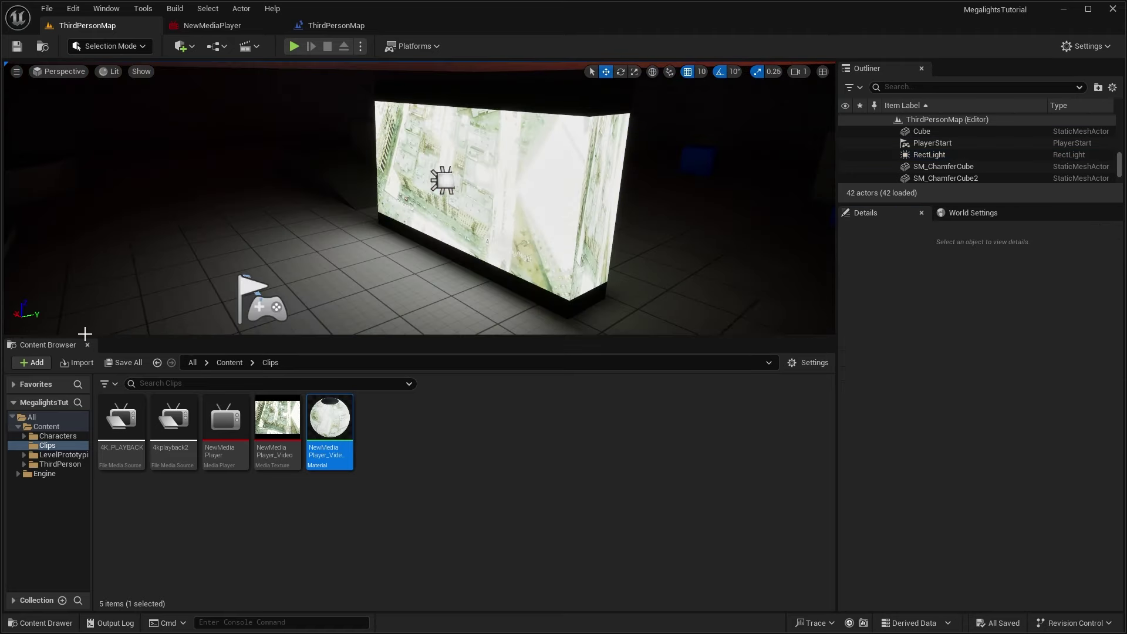
Select the Rect Light and raise its intensity to about 23.6 cd.
{"action": "left_click", "coordinate": [325, 245]}
{"action": "left_click", "coordinate": [445, 323]}
{"action": "mouse_move", "coordinate": [445, 323]}
{"action": "right_mouse_down"}
{"action": "mouse_move", "coordinate": [491, 323]}
{"action": "mouse_move", "coordinate": [452, 323]}
{"action": "right_mouse_up"}
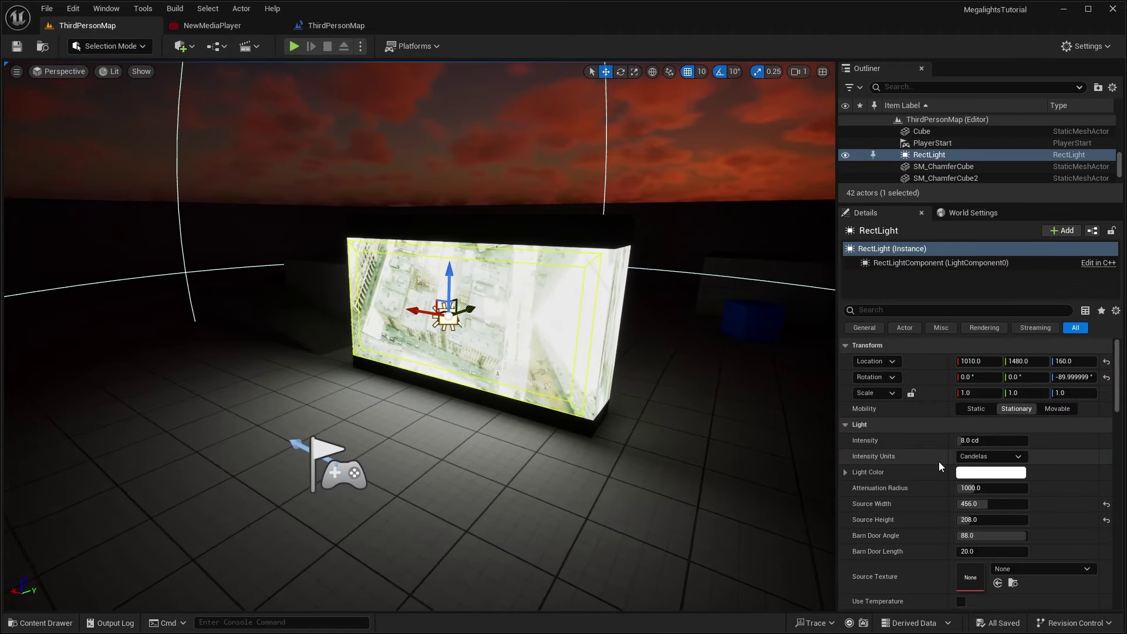
{"action": "left_click_drag", "start_coordinate": [970, 441], "coordinate": [975, 441]}
Assign the NewMediaPlayer_Video media texture from the Clips folder as the Rect Light's Source Texture.
{"action": "scroll", "coordinate": [948, 453], "scroll_direction": "down", "scroll_amount": 1}
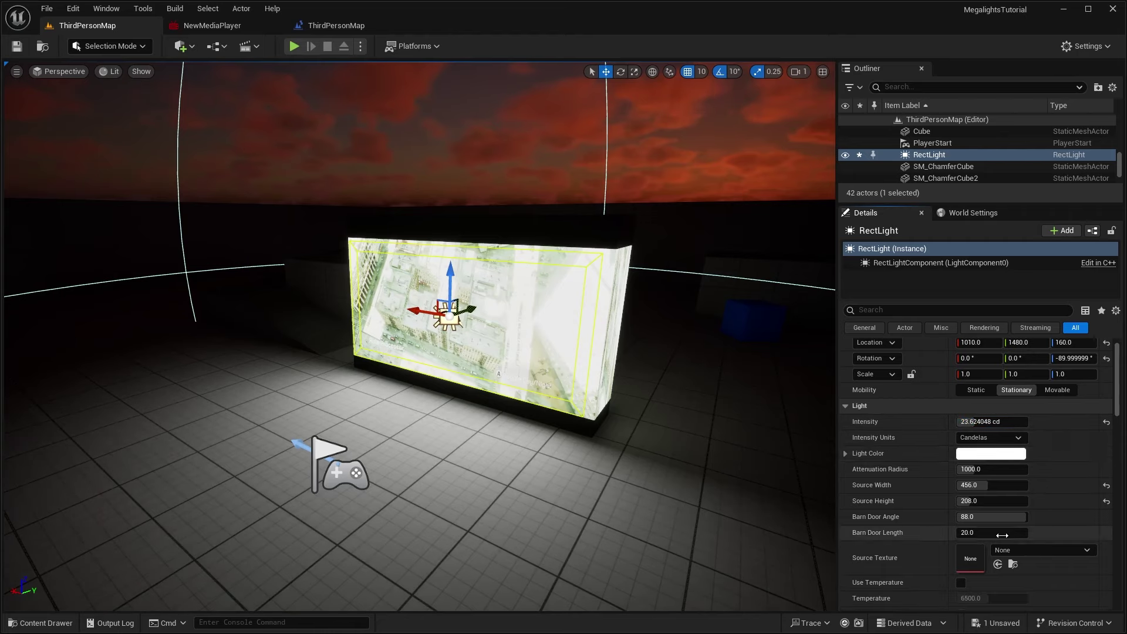
{"action": "scroll", "coordinate": [913, 559], "scroll_direction": "down", "scroll_amount": 1}
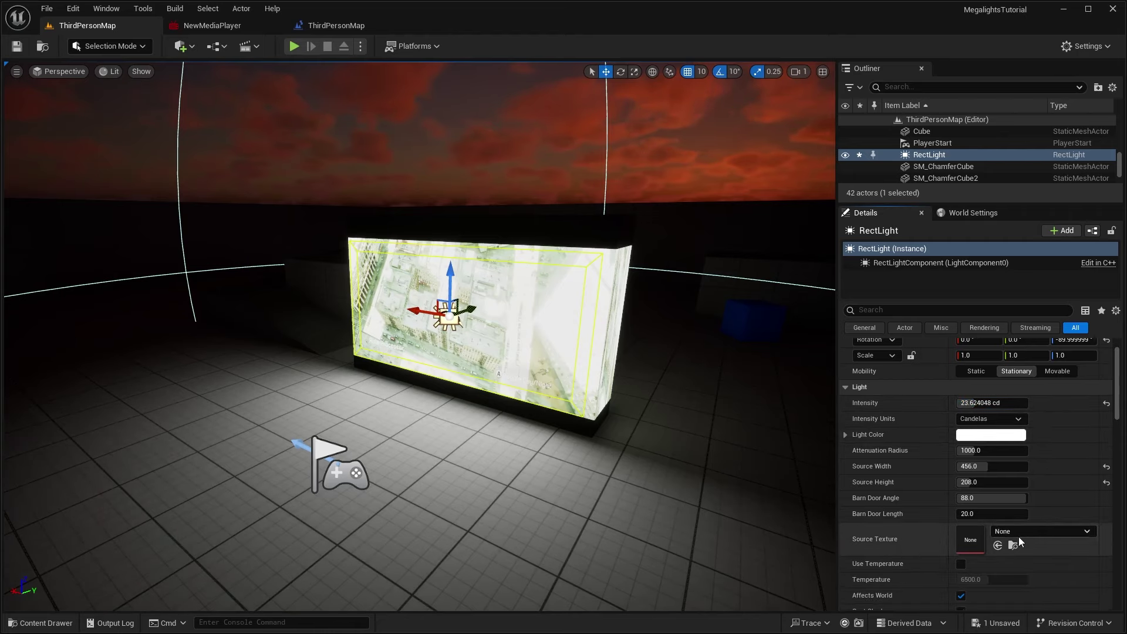
{"action": "left_click", "coordinate": [1020, 536]}
{"action": "left_click", "coordinate": [42, 623]}
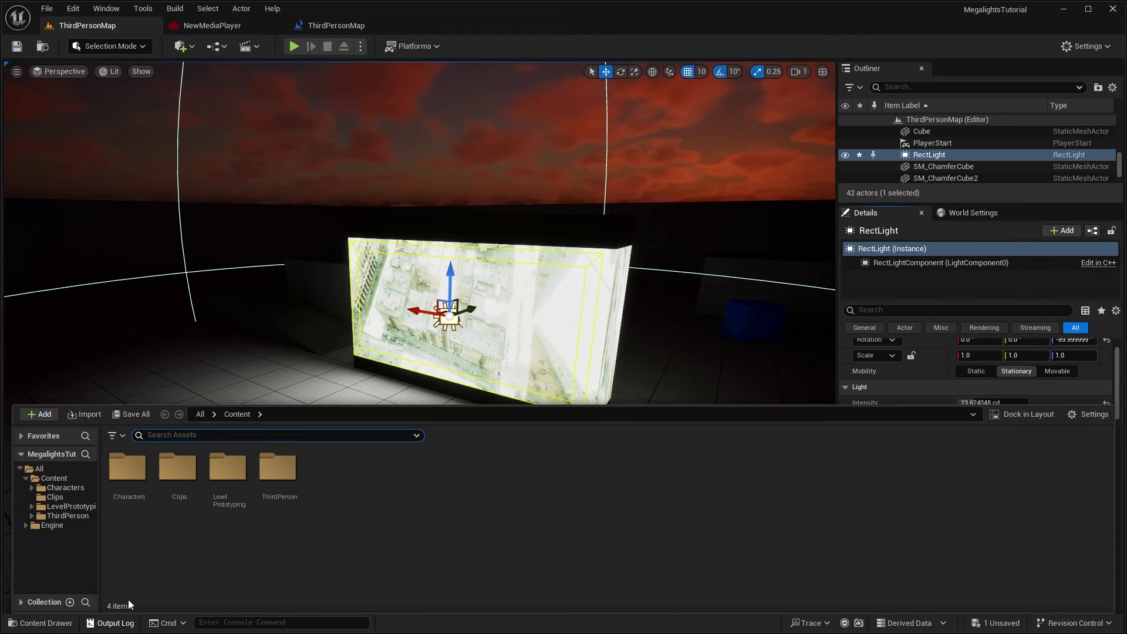
{"action": "double_click", "coordinate": [172, 486]}
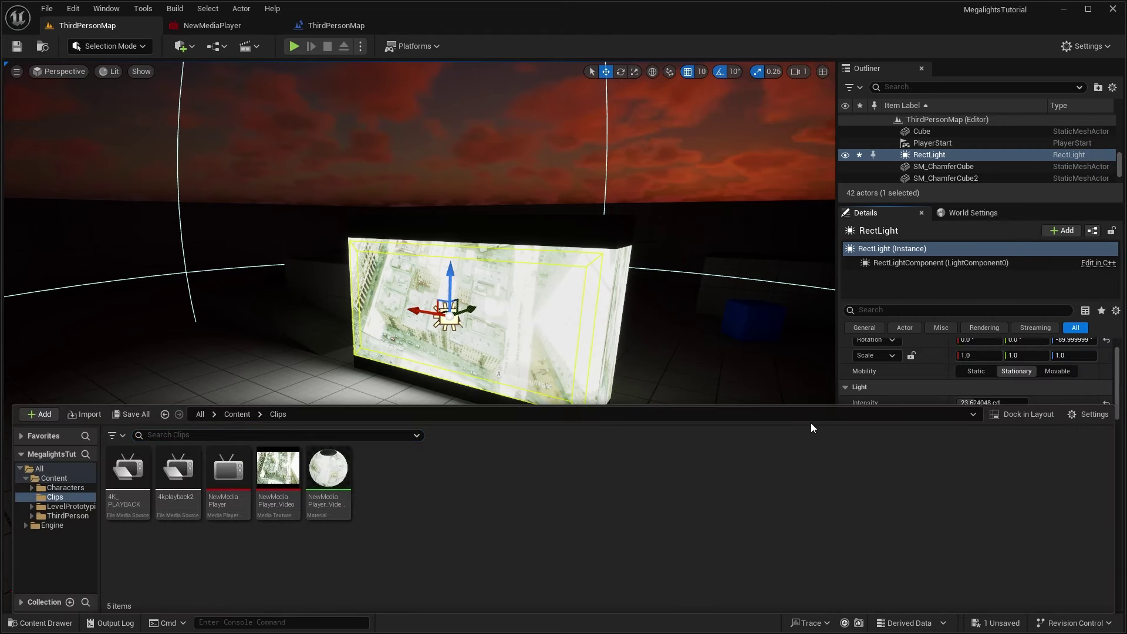
{"action": "left_click", "coordinate": [1028, 415]}
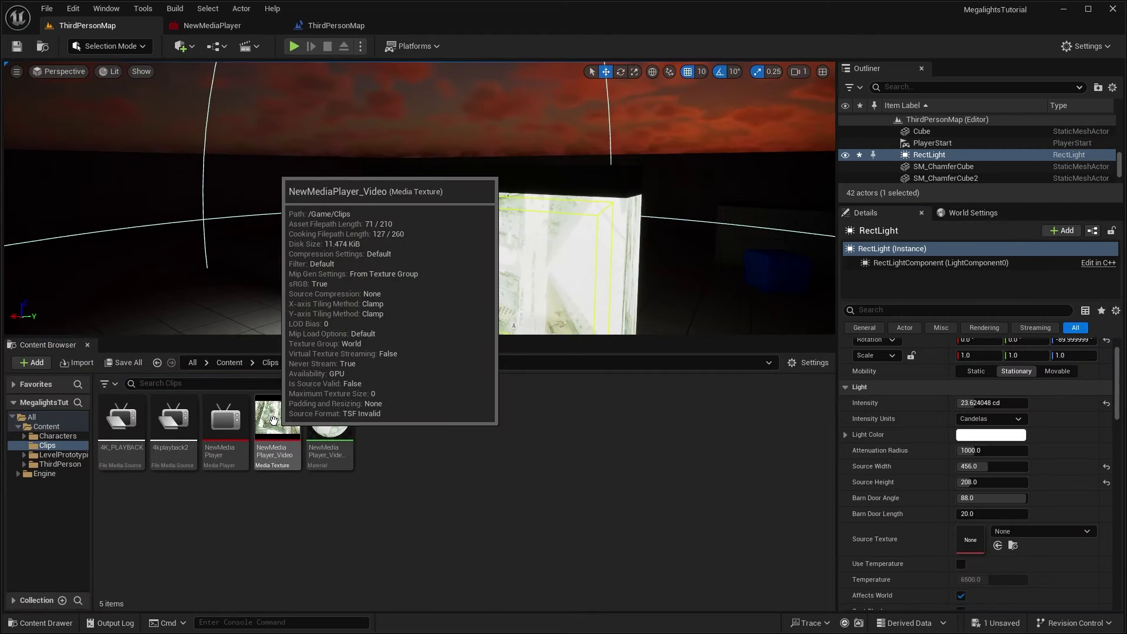
{"action": "left_click_drag", "start_coordinate": [272, 420], "coordinate": [979, 538]}
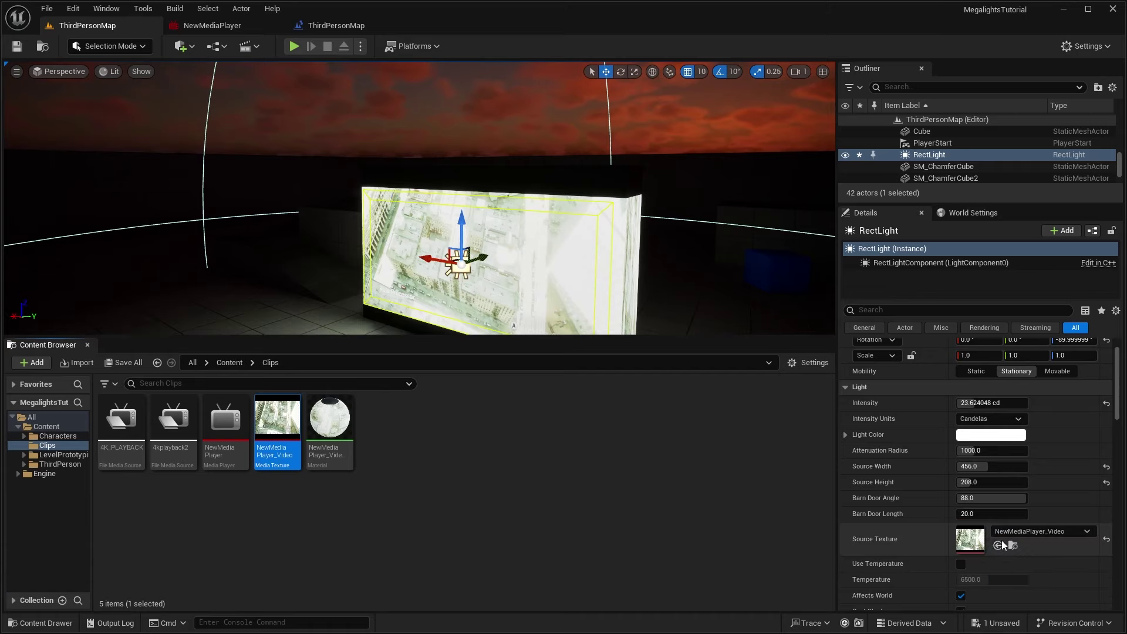
Inspect the textured light on the floor around the screen and save the level.
{"action": "right_click_drag", "start_coordinate": [653, 218], "coordinate": [652, 293]}
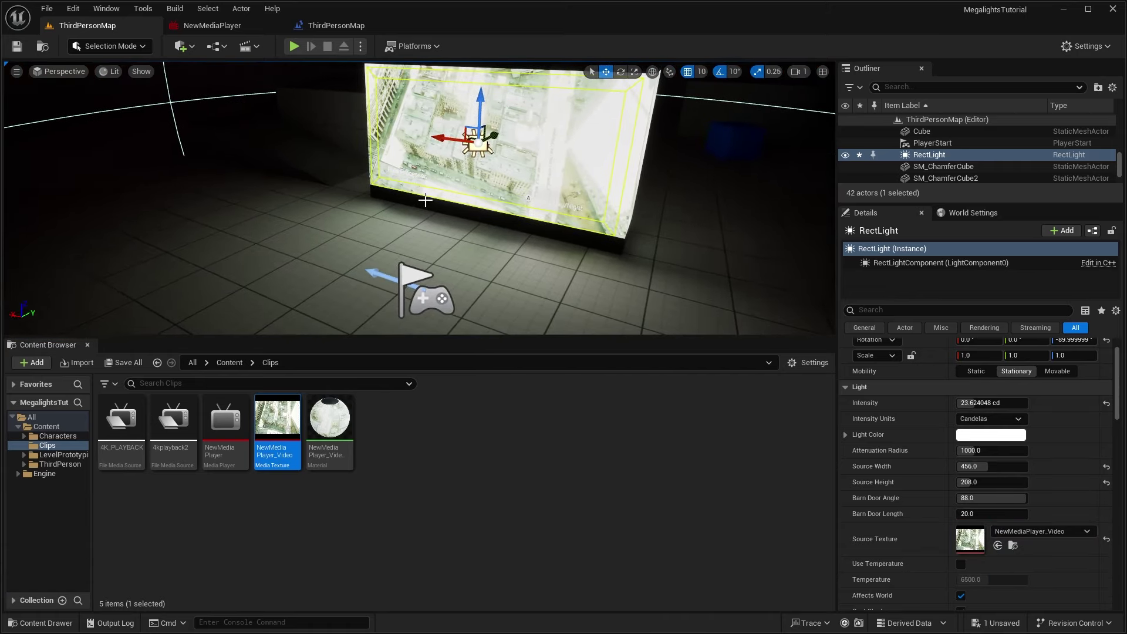
{"action": "key", "text": "d"}
{"action": "right_click_drag", "start_coordinate": [425, 200], "coordinate": [405, 193]}
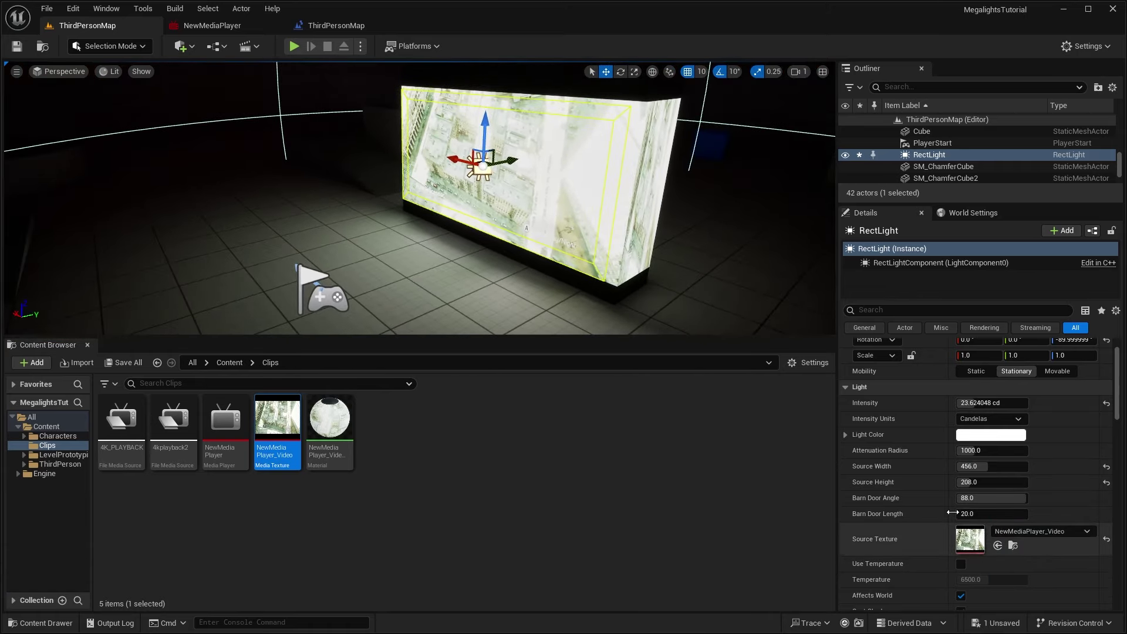
{"action": "key", "text": "a"}
{"action": "mouse_move", "coordinate": [505, 211]}
{"action": "right_mouse_down"}
{"action": "mouse_move", "coordinate": [443, 226]}
{"action": "mouse_move", "coordinate": [490, 226]}
{"action": "right_mouse_up"}
{"action": "key", "text": "ctrl+s"}
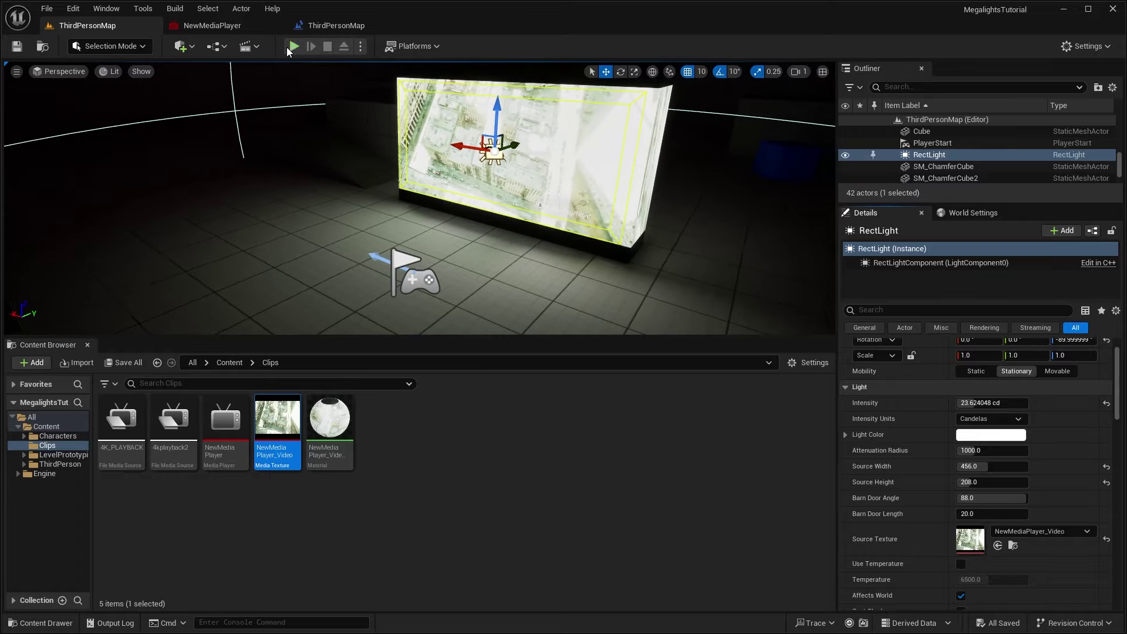
Play the level and check how the video-driven light falls on the character and floor.
{"action": "key", "text": "Escape"}
{"action": "key", "text": "alt+p"}
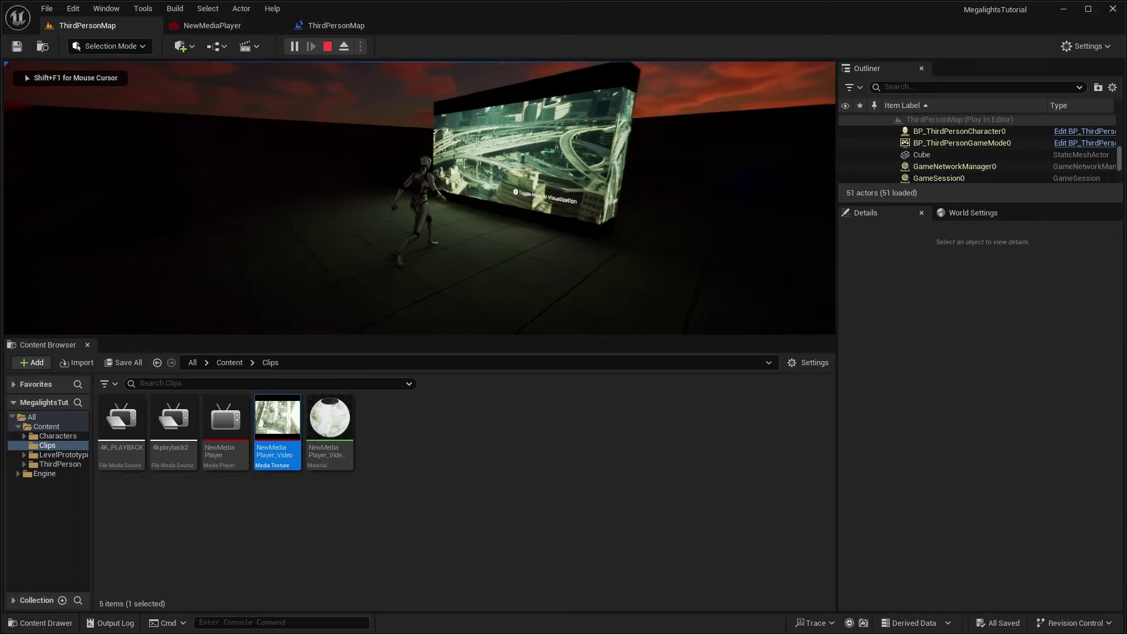
{"action": "key", "text": "d"}
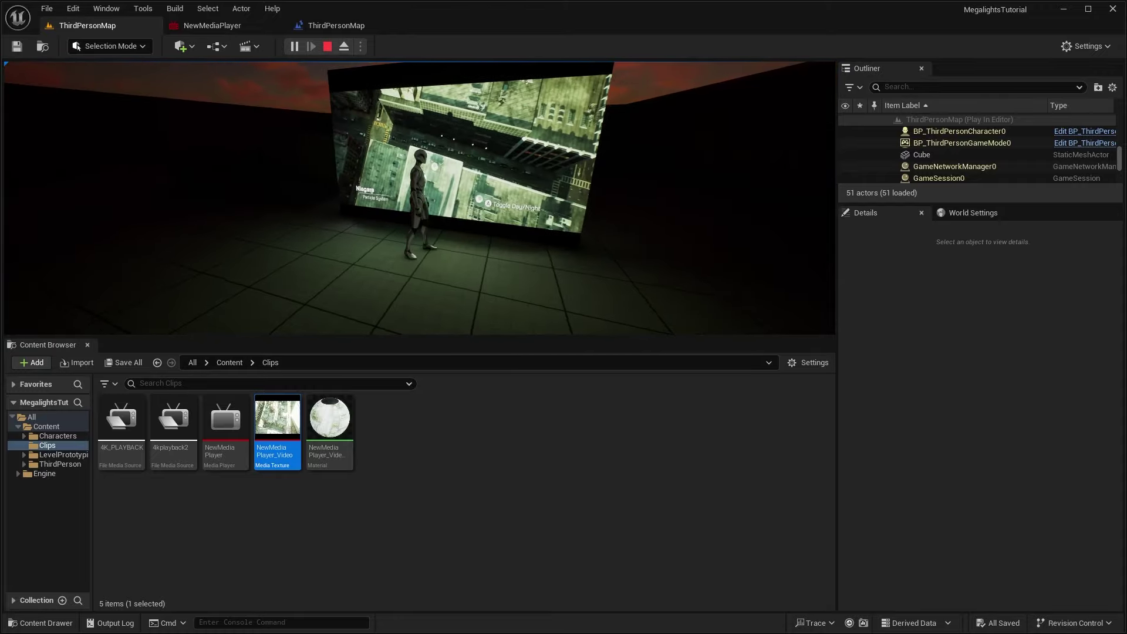
{"action": "key", "text": "Escape"}
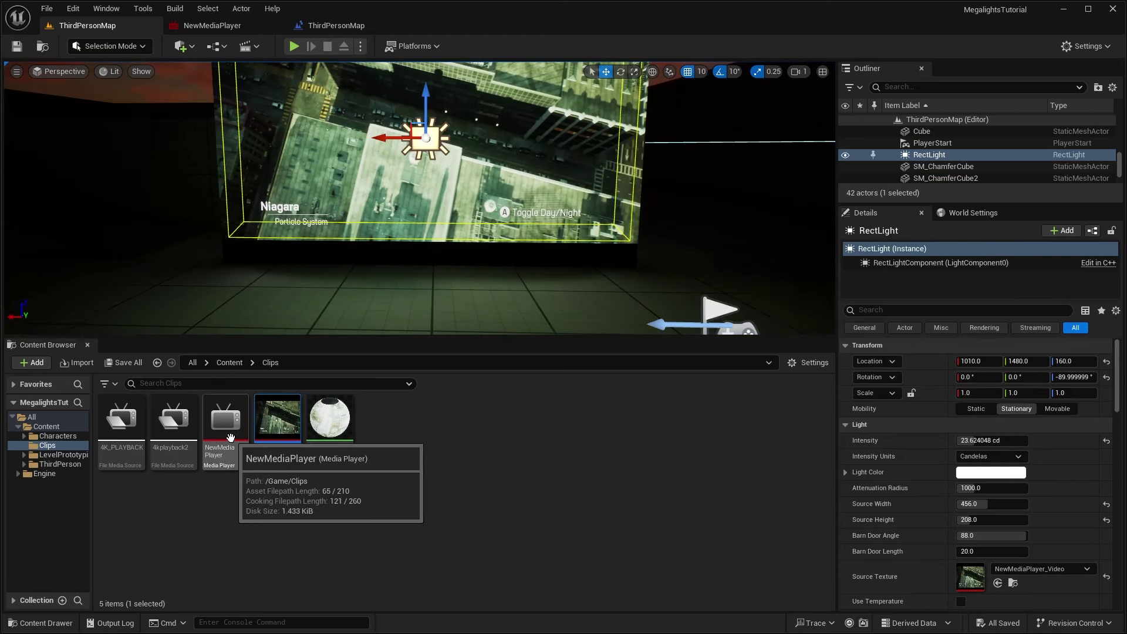
Enable Loop in the NewMediaPlayer asset's playback settings, save it and return to the map.
{"action": "double_click", "coordinate": [229, 437]}
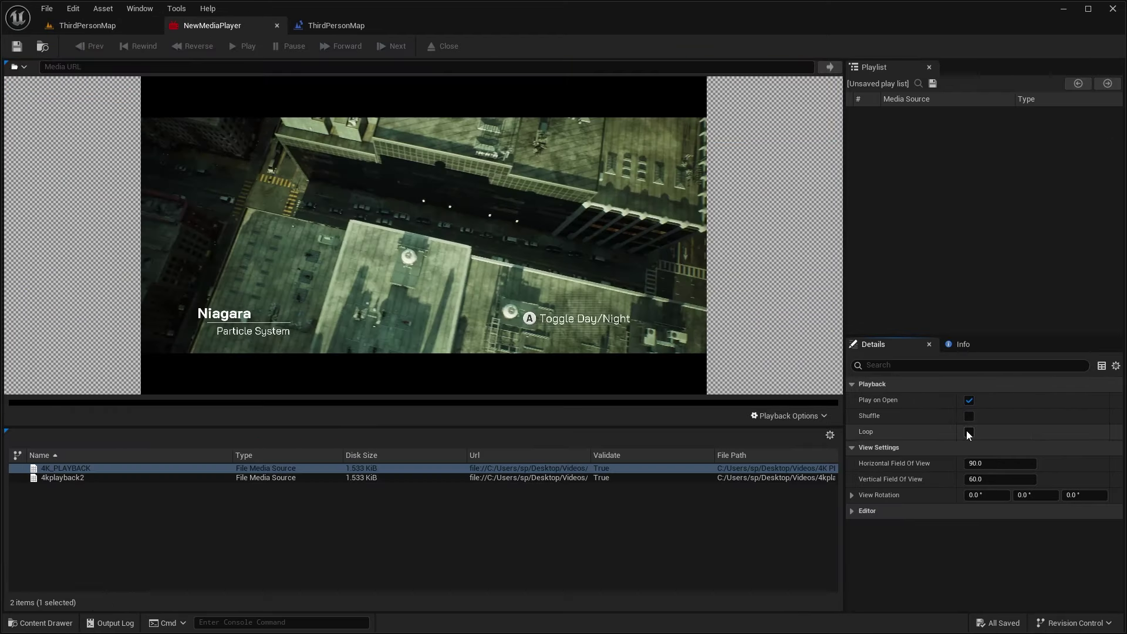
{"action": "left_click", "coordinate": [17, 46]}
{"action": "left_click", "coordinate": [87, 25]}
Play the level, run the character past the video screen to check its moving light, and stop playing.
{"action": "left_click", "coordinate": [287, 46]}
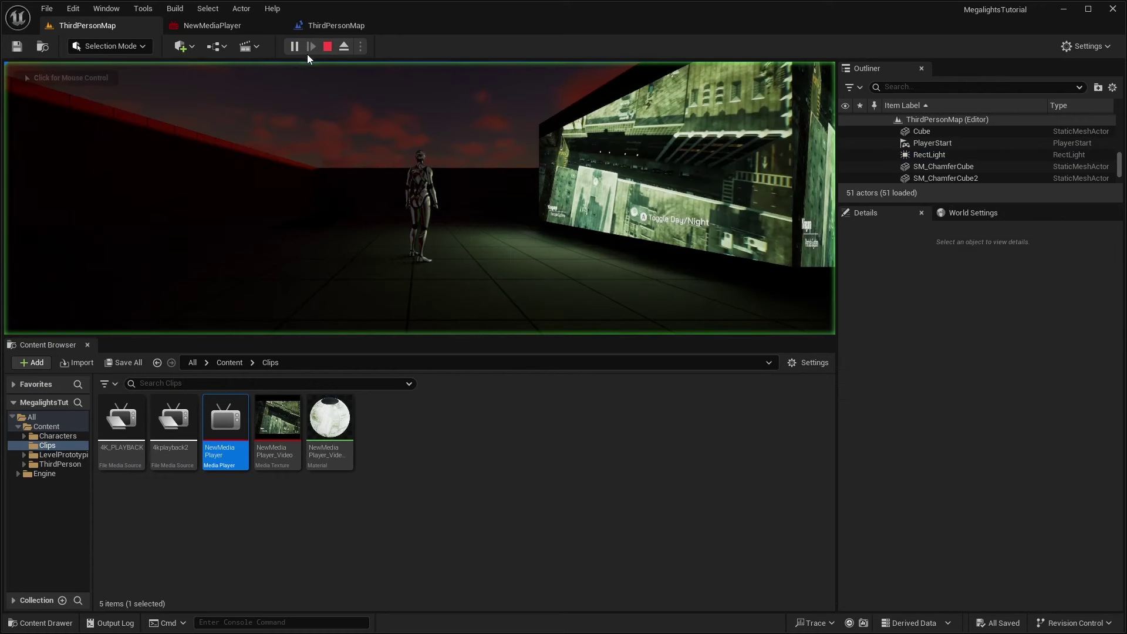
{"action": "key", "text": "w"}
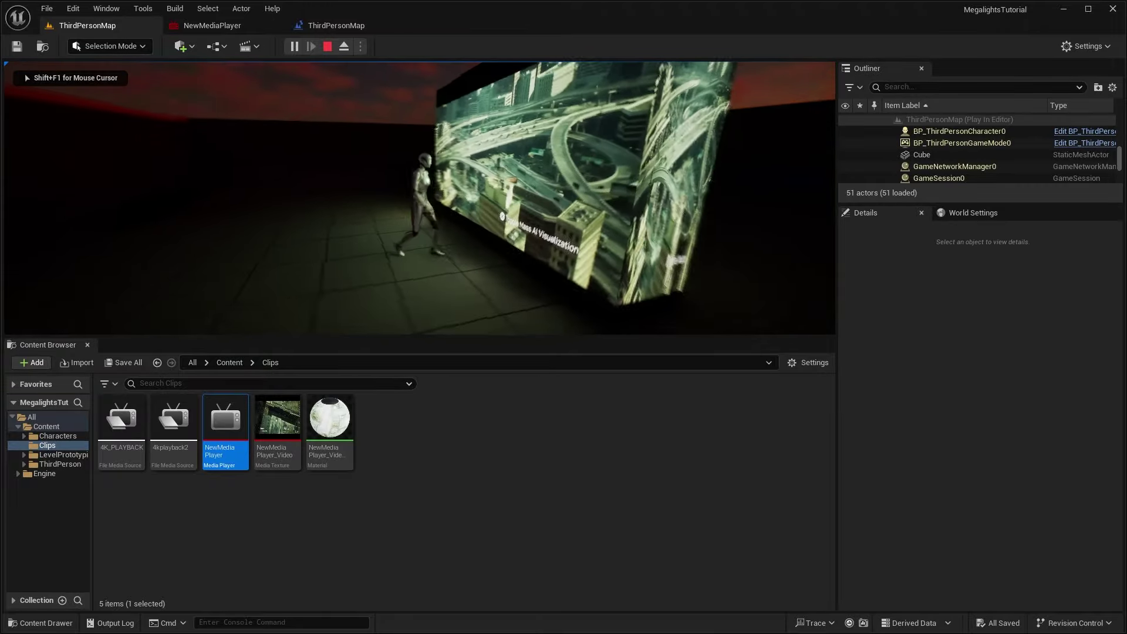
{"action": "key", "text": "w"}
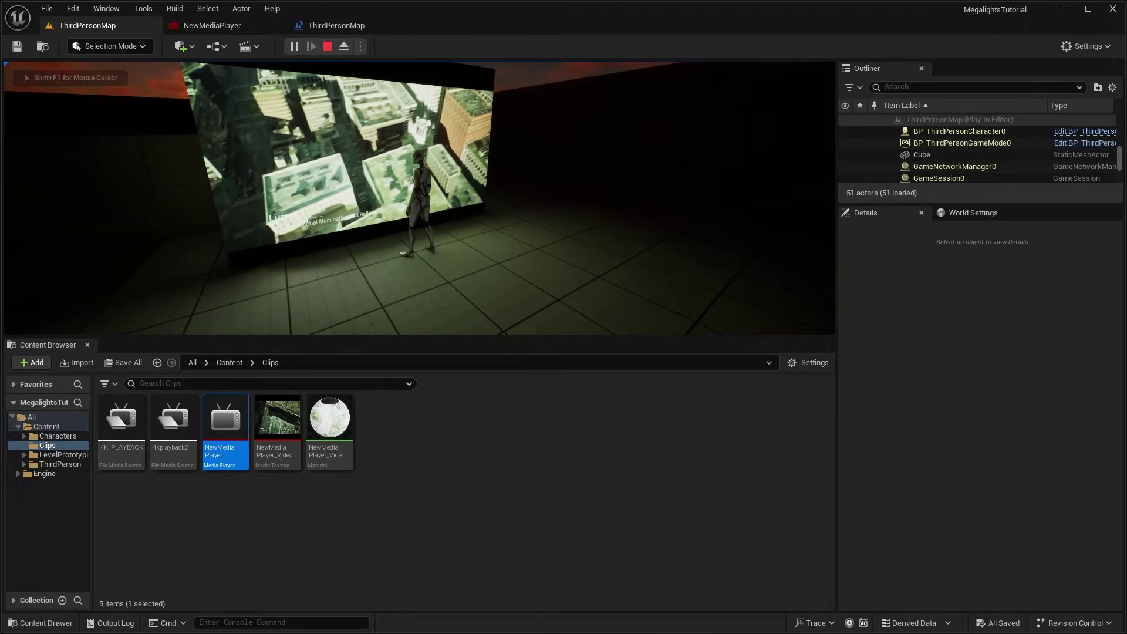
{"action": "key", "text": "s"}
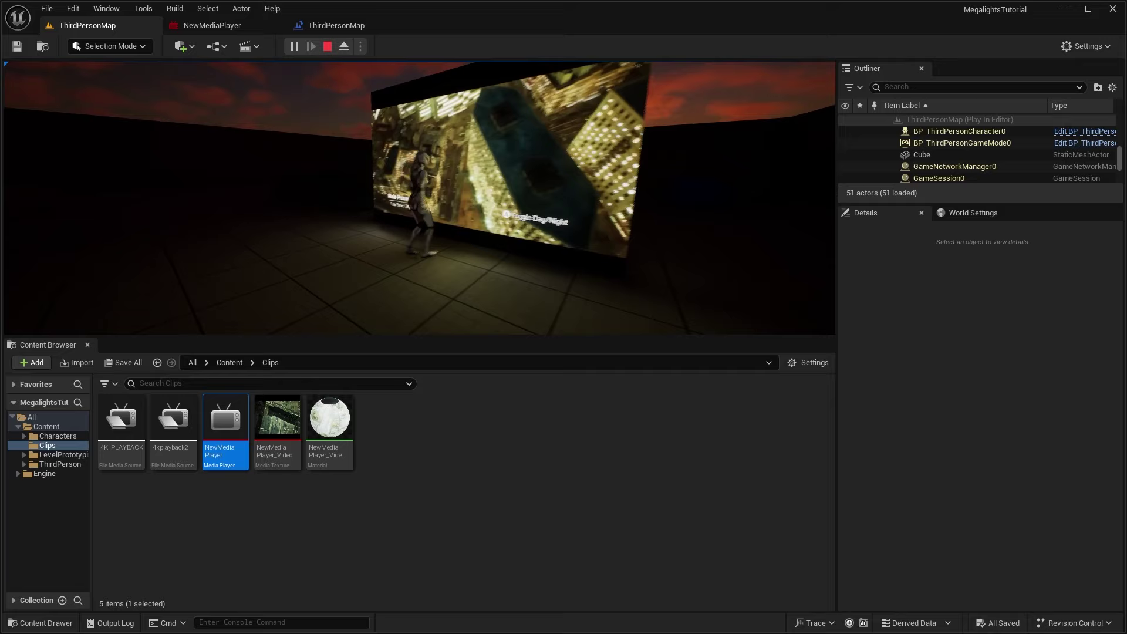
{"action": "key", "text": "Escape"}
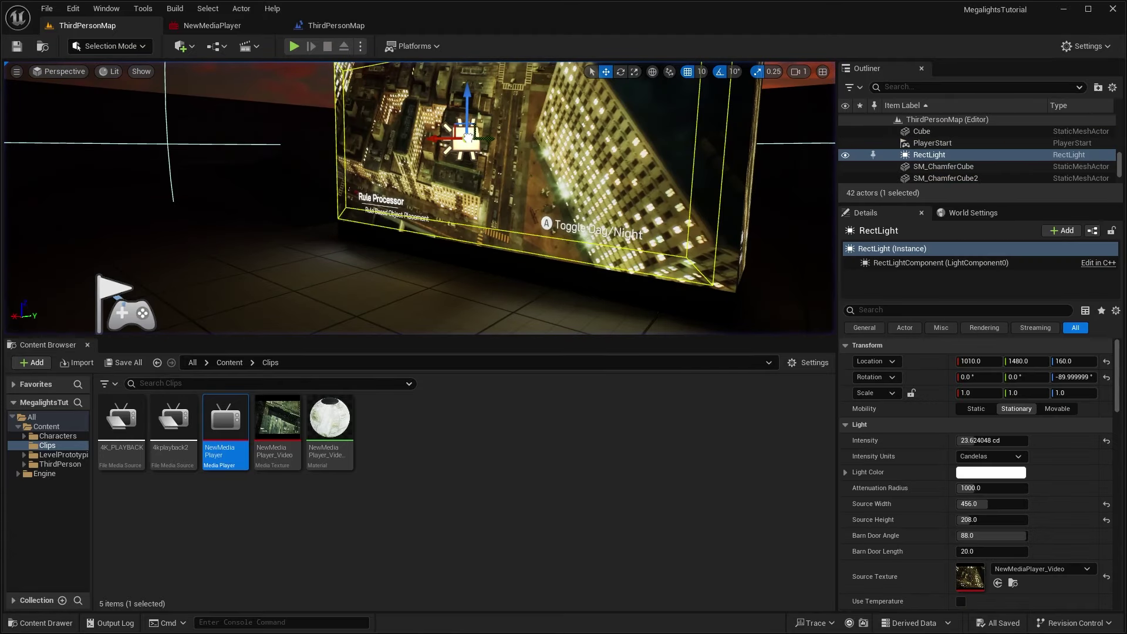
Filter the Rect Light's properties by "mega" and review its Allow MegaLights and MegaLights Shadow Method options.
{"action": "left_click", "coordinate": [892, 311]}
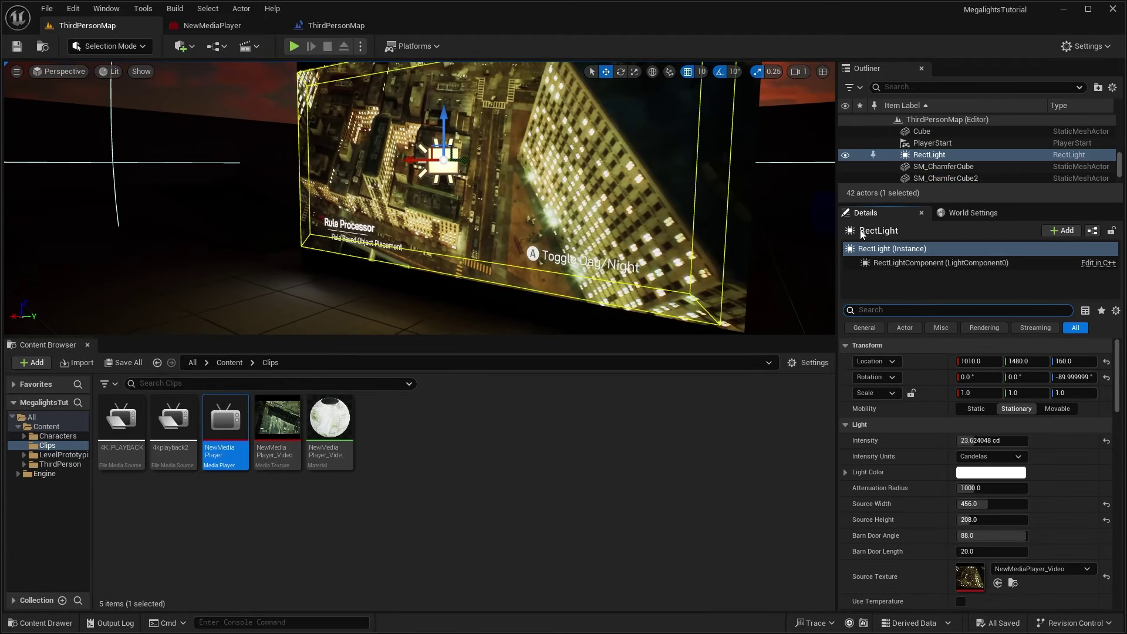
{"action": "type", "text": "mega"}
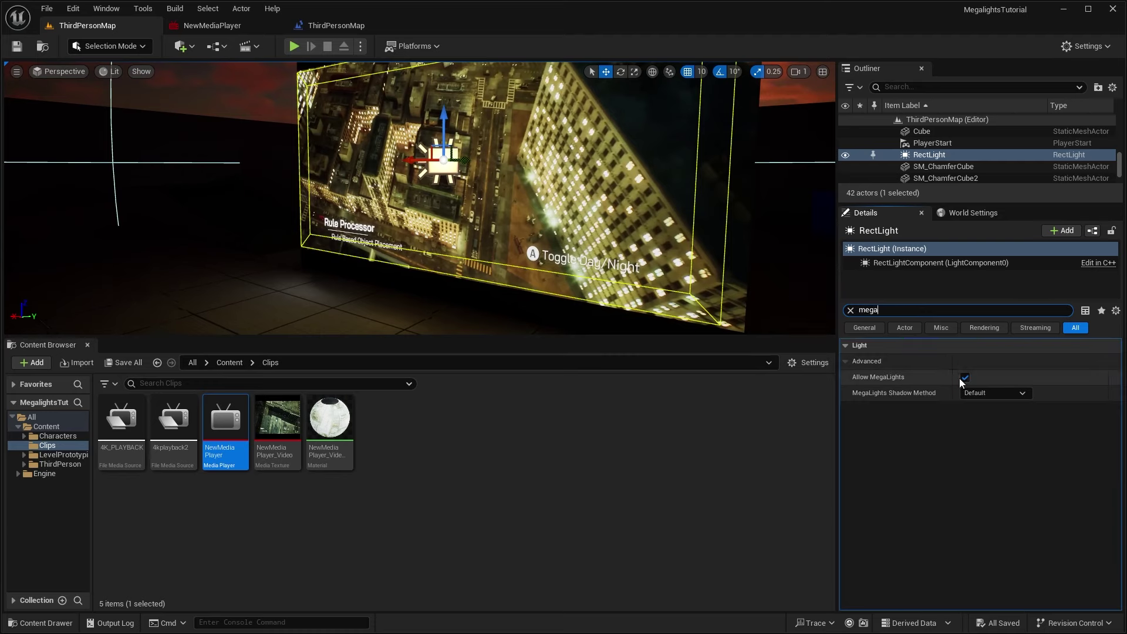
{"action": "left_click", "coordinate": [988, 393]}
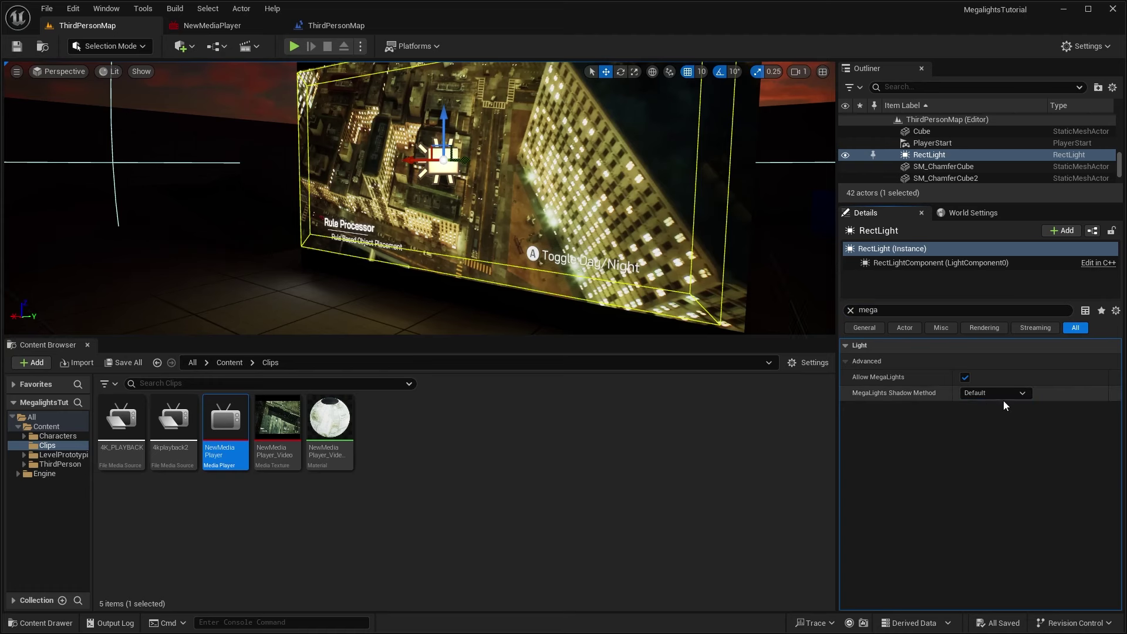
Find the PostProcessVolume by filtering the level's actors by "post", make sure its MegaLights rendering feature is enabled, and save the level.
{"action": "right_click_drag", "start_coordinate": [693, 142], "coordinate": [695, 118]}
{"action": "key", "text": "s"}
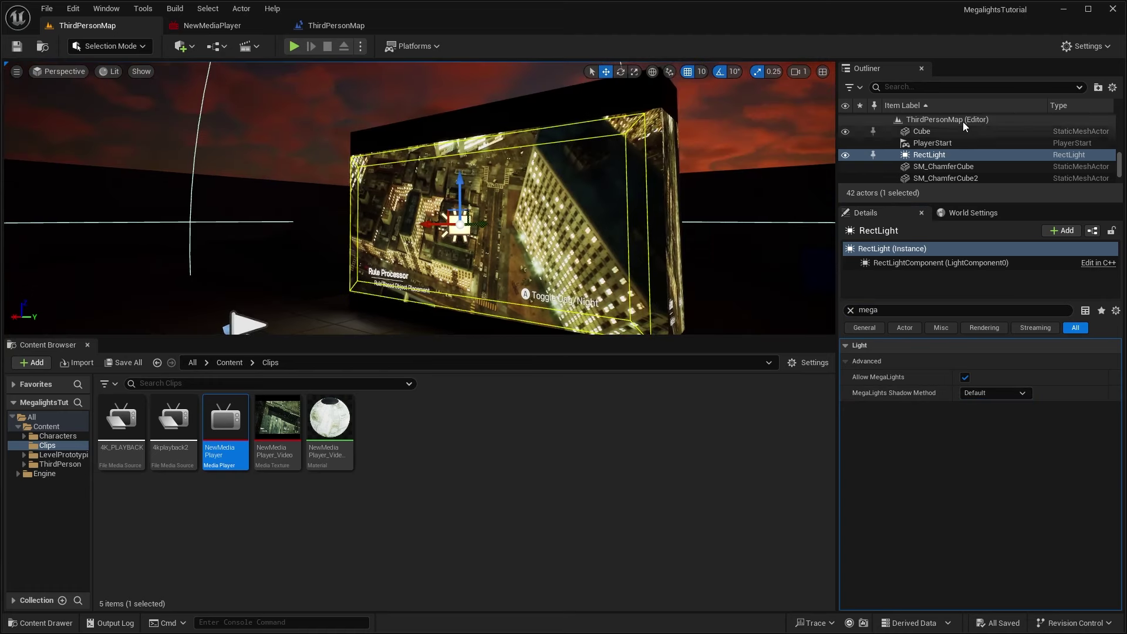
{"action": "left_click", "coordinate": [931, 92]}
{"action": "type", "text": "post"}
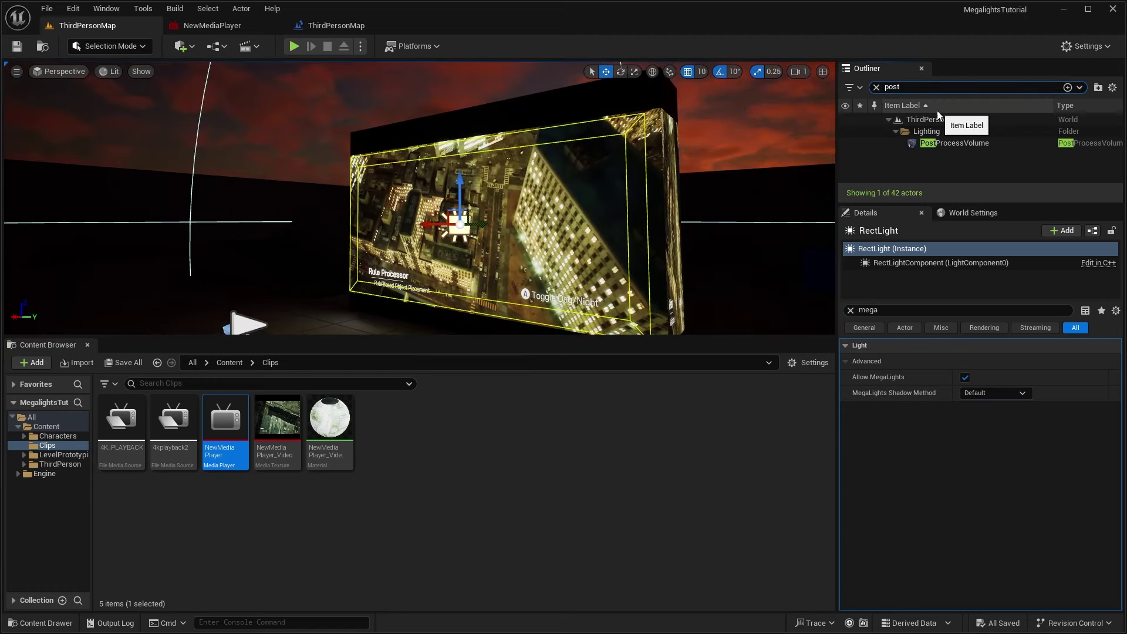
{"action": "left_click", "coordinate": [966, 143]}
{"action": "left_click", "coordinate": [871, 310]}
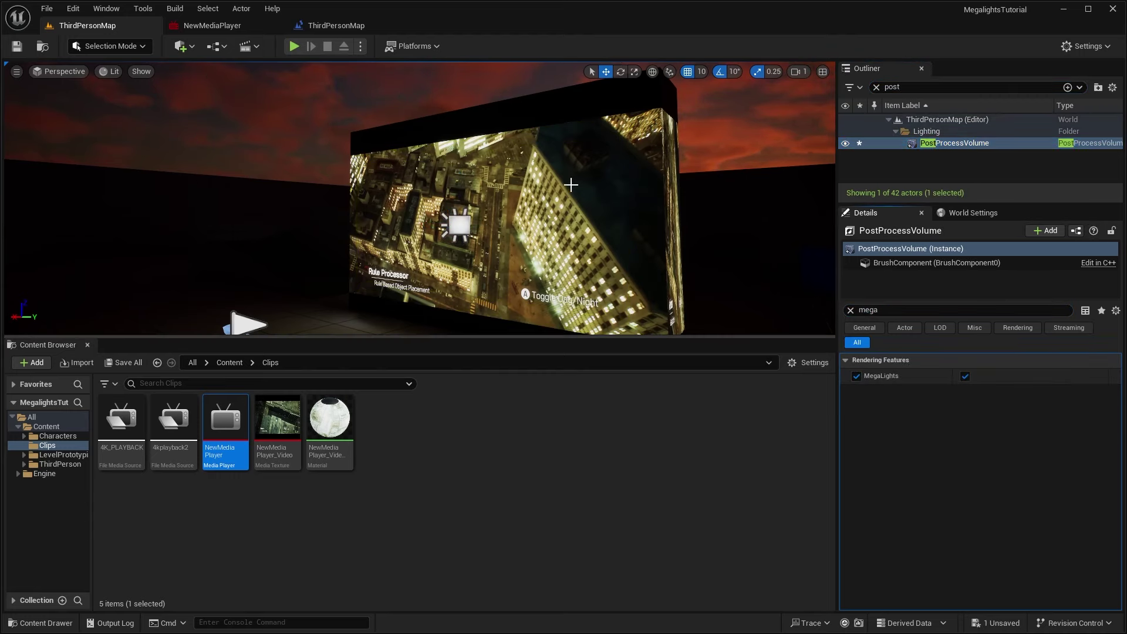
{"action": "right_click_drag", "start_coordinate": [571, 185], "coordinate": [532, 206]}
{"action": "key", "text": "s"}
{"action": "key", "text": "d"}
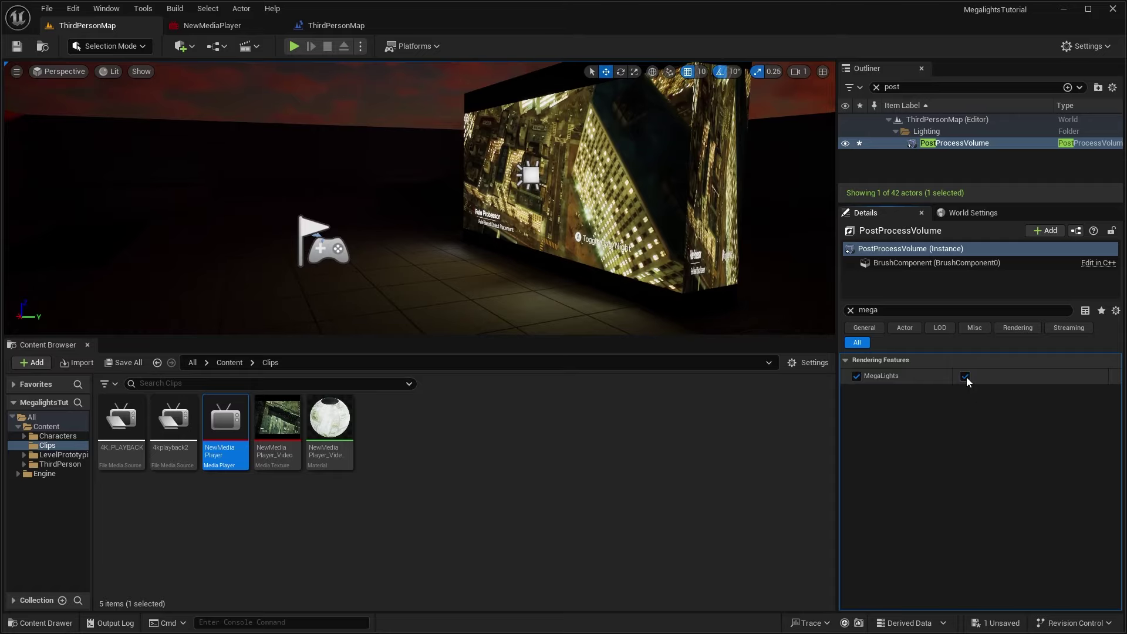
{"action": "left_click", "coordinate": [17, 47]}
Examine the light the video screen casts on the floor from close up and farther away.
{"action": "right_click_drag", "start_coordinate": [397, 116], "coordinate": [440, 132]}
{"action": "key", "text": "w"}
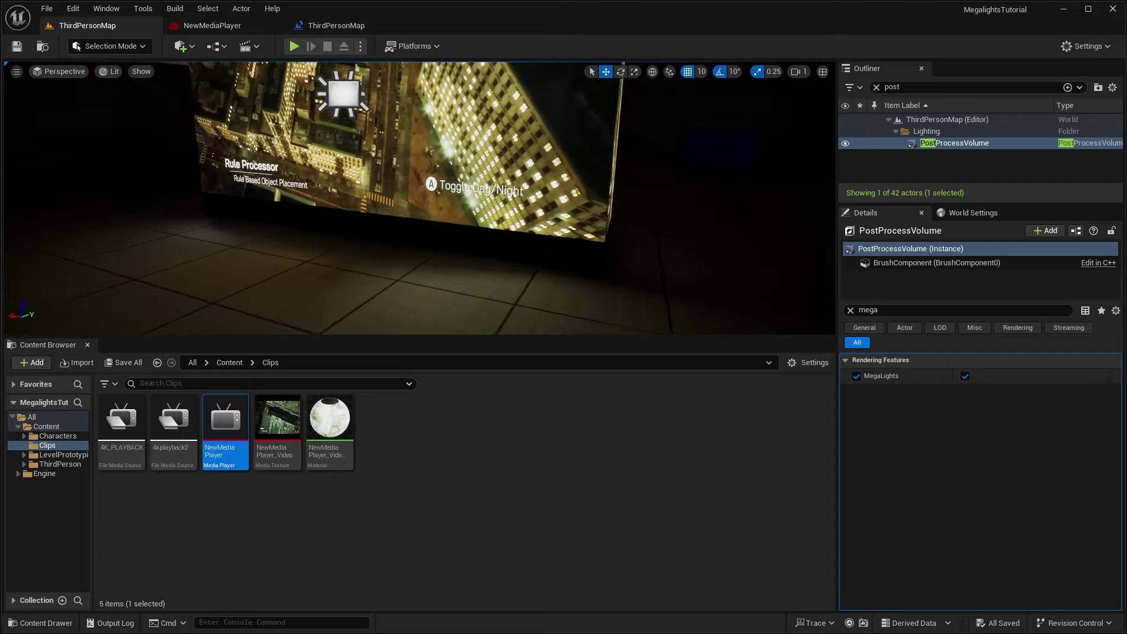
{"action": "right_click_drag", "start_coordinate": [452, 140], "coordinate": [453, 121]}
{"action": "key", "text": "s"}
{"action": "right_click_drag", "start_coordinate": [451, 218], "coordinate": [487, 238]}
{"action": "key", "text": "w"}
{"action": "key", "text": "s"}
{"action": "key", "text": "w"}
Duplicate the cube screen and place the copy beside the original as a second screen.
{"action": "left_click", "coordinate": [445, 243]}
{"action": "key", "text": "s"}
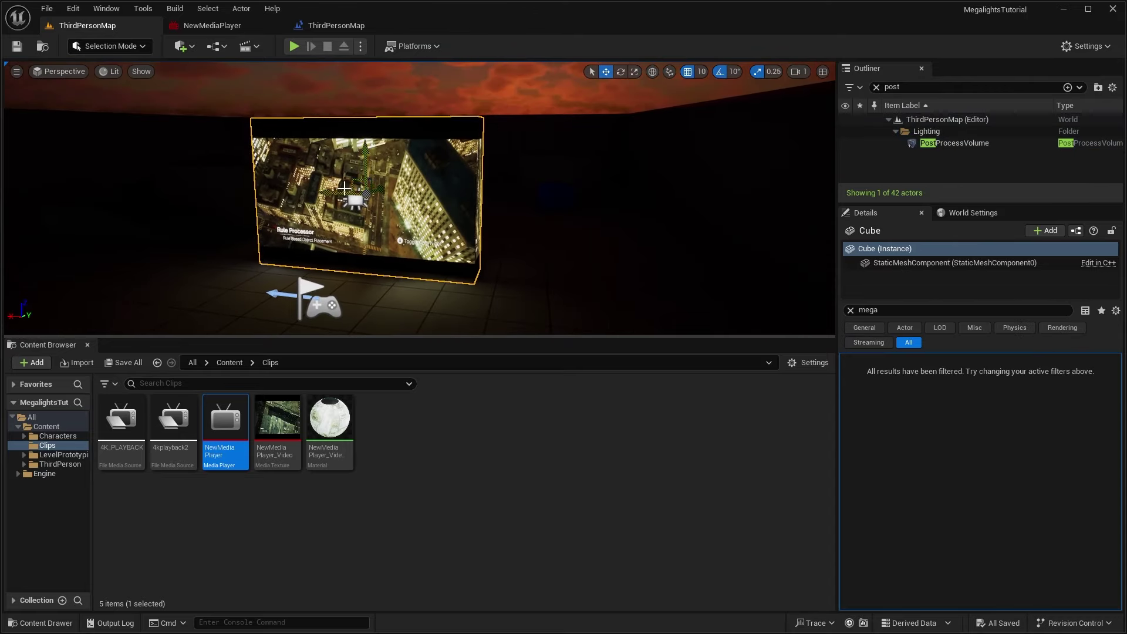
{"action": "left_click_drag", "start_coordinate": [329, 201], "coordinate": [602, 219], "text": "alt"}
{"action": "right_click_drag", "start_coordinate": [578, 182], "coordinate": [584, 189]}
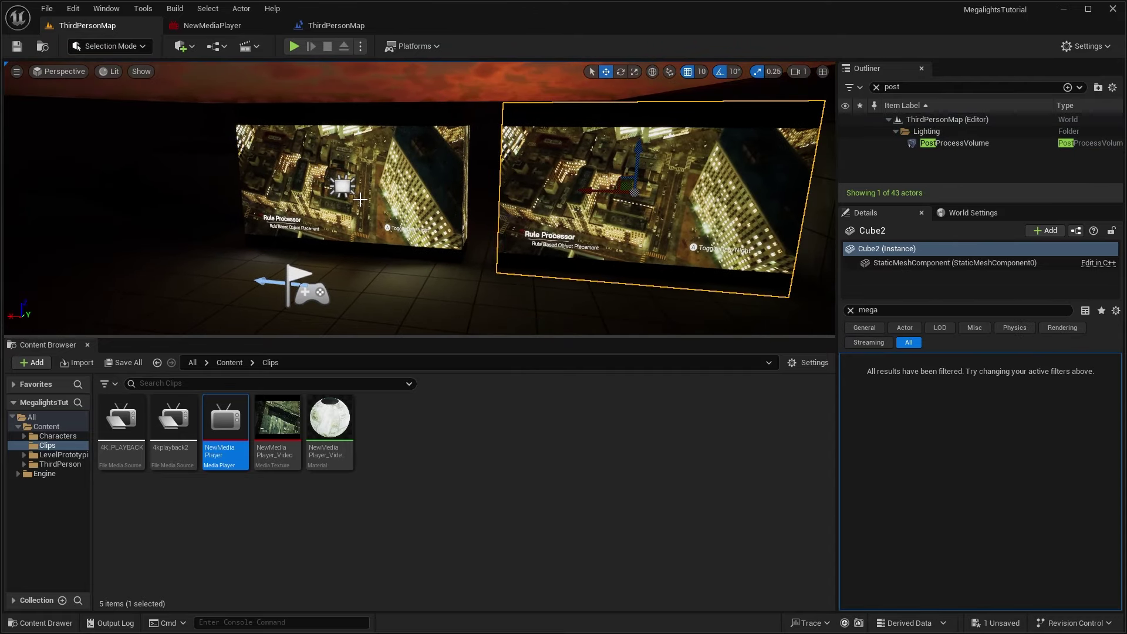
Duplicate the Rect Light and place the copy in front of the second screen.
{"action": "left_click", "coordinate": [348, 190]}
{"action": "left_click_drag", "start_coordinate": [301, 186], "coordinate": [460, 198], "text": "alt"}
{"action": "right_click_drag", "start_coordinate": [460, 199], "coordinate": [460, 198]}
{"action": "left_click", "coordinate": [429, 259]}
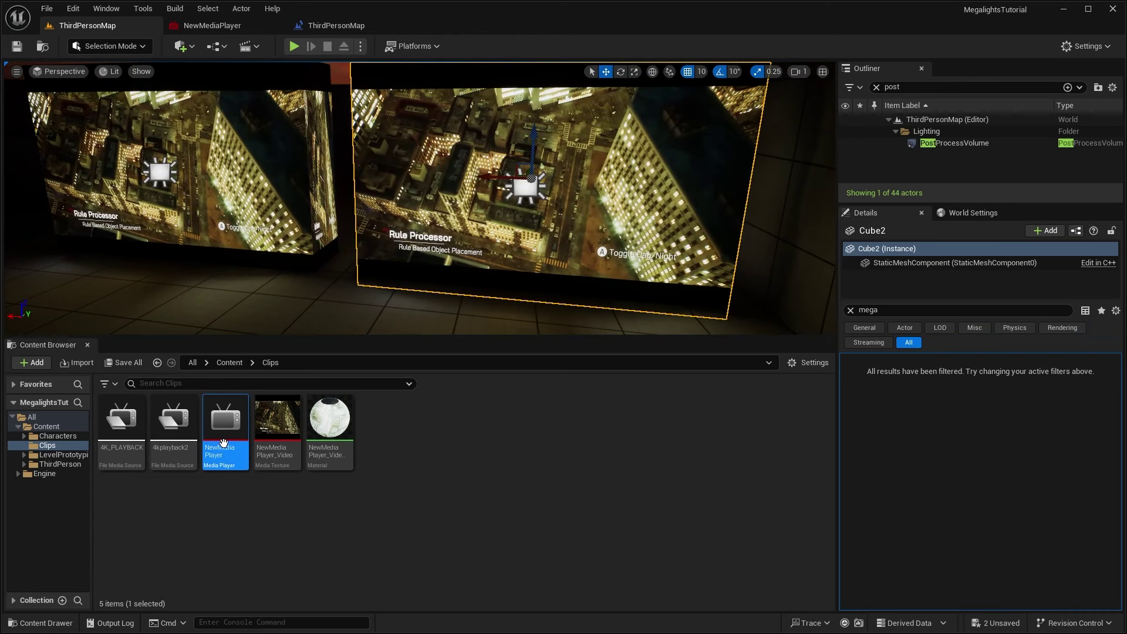
Create a second Media Player in the Clips folder with a linked video output MediaTexture asset.
{"action": "right_click", "coordinate": [390, 429]}
{"action": "mouse_move", "coordinate": [441, 508]}
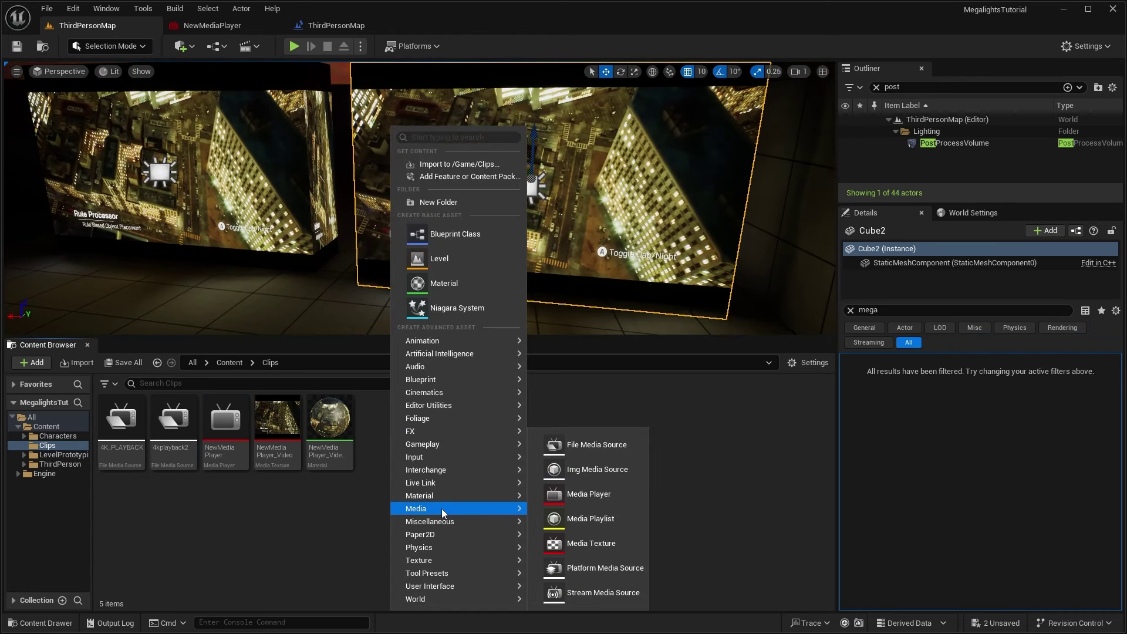
{"action": "left_click", "coordinate": [594, 496]}
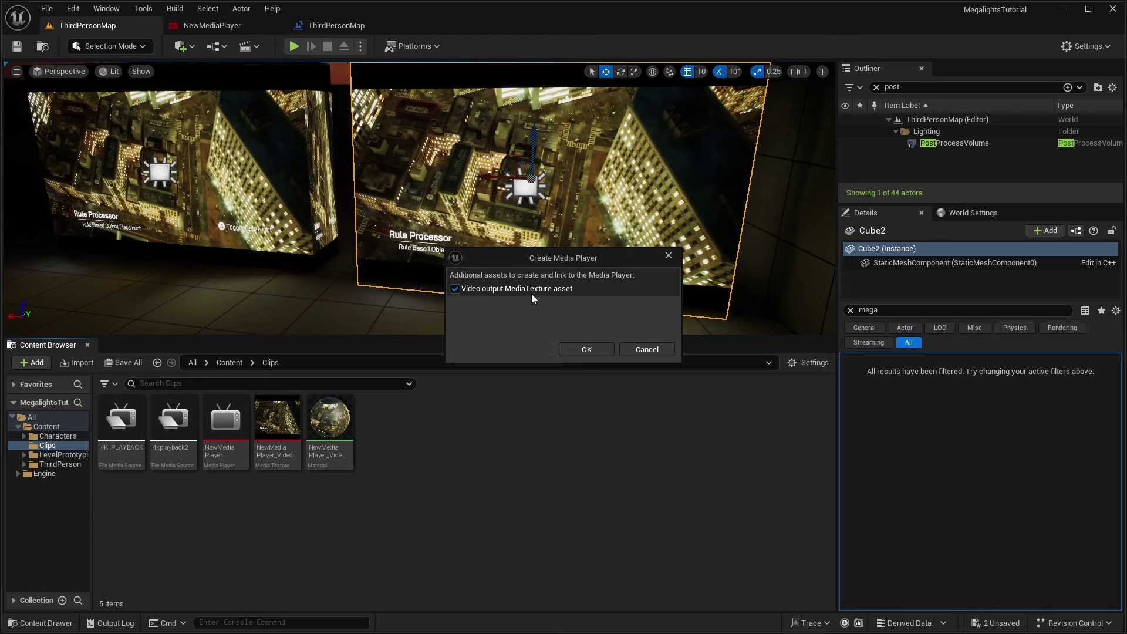
{"action": "left_click", "coordinate": [590, 351]}
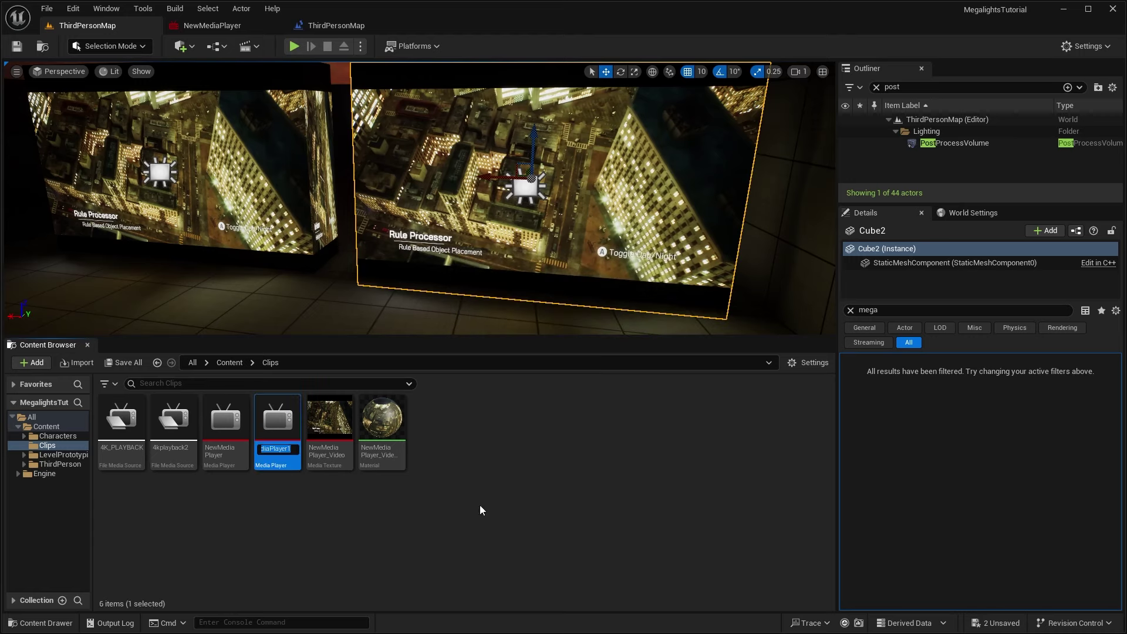
Load the 4kplayback2 source in the new media player, close its editor and save the level.
{"action": "double_click", "coordinate": [280, 432]}
{"action": "double_click", "coordinate": [270, 477]}
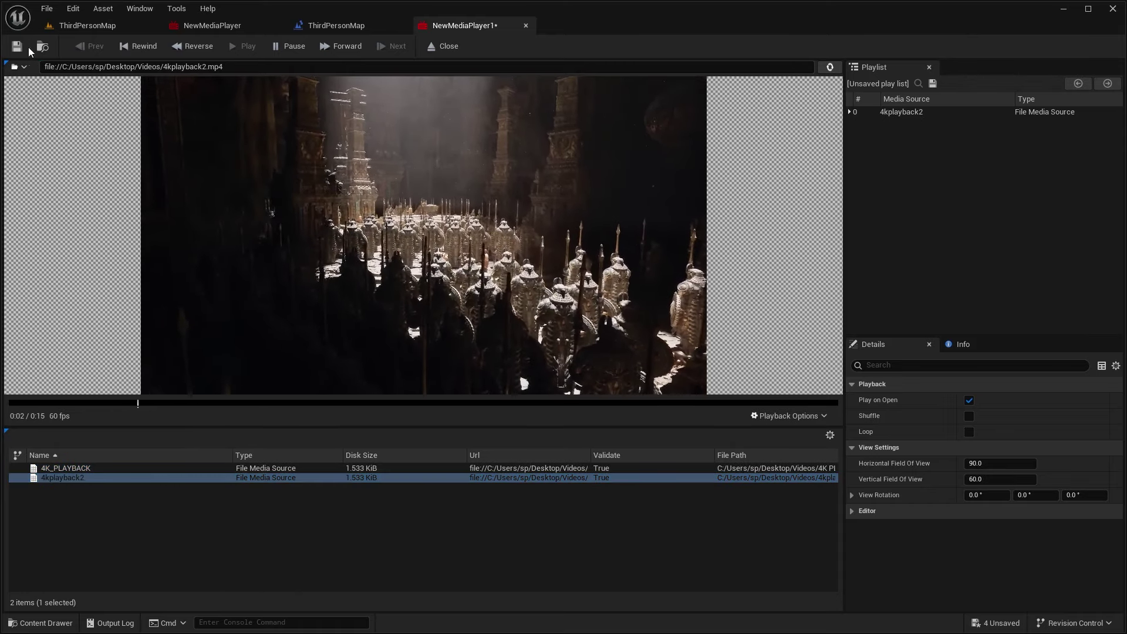
{"action": "left_click", "coordinate": [526, 25]}
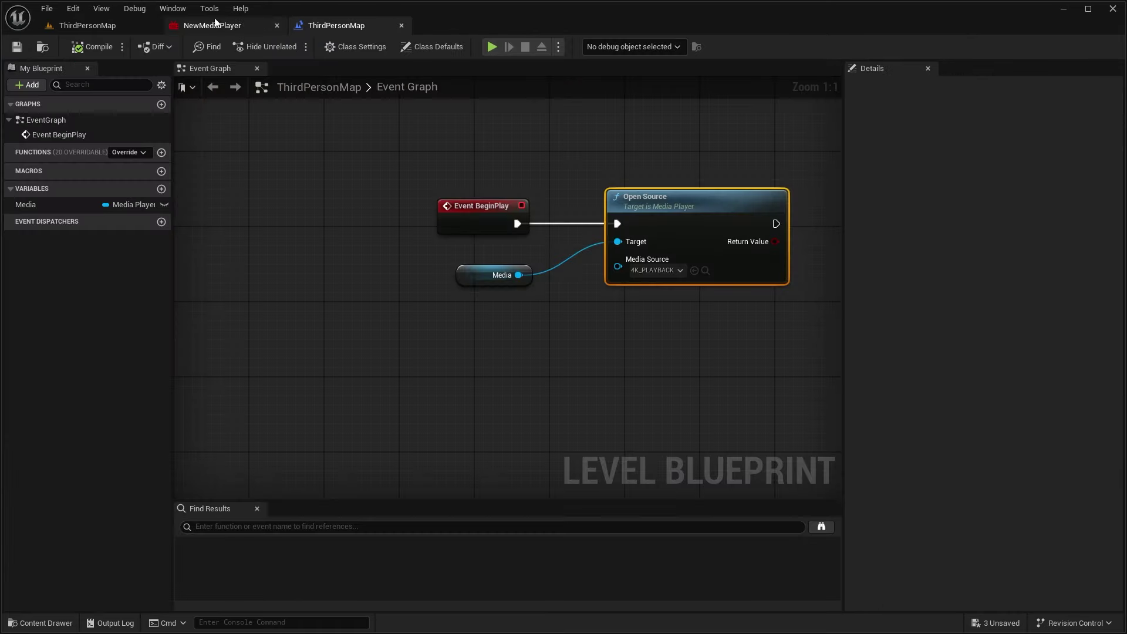
{"action": "left_click", "coordinate": [114, 27]}
{"action": "left_click", "coordinate": [520, 447]}
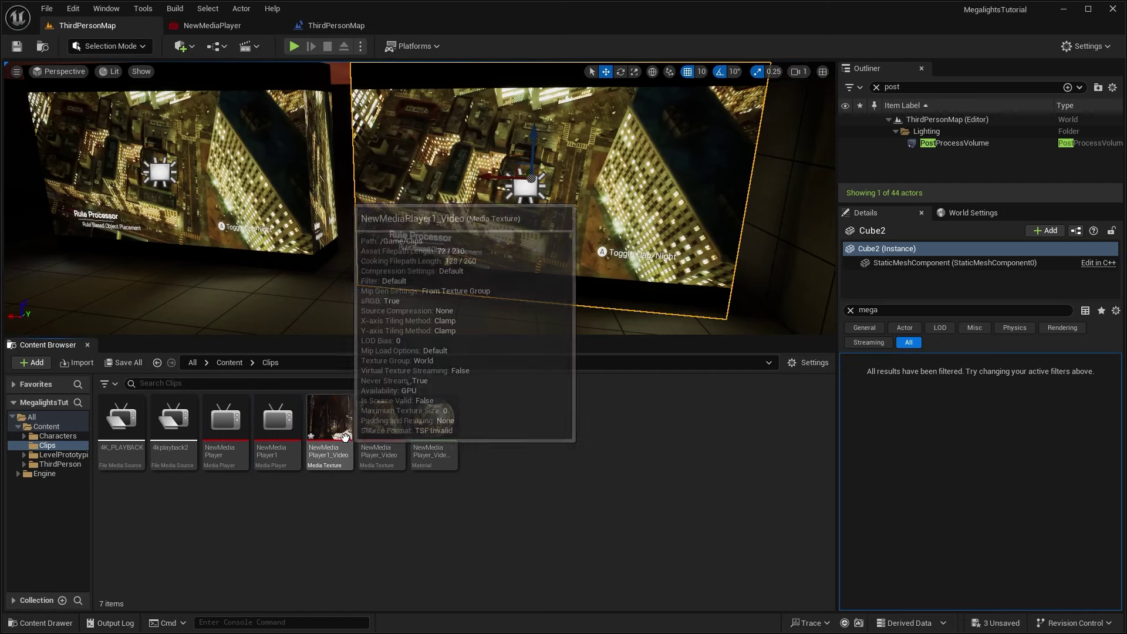
{"action": "left_click", "coordinate": [17, 46]}
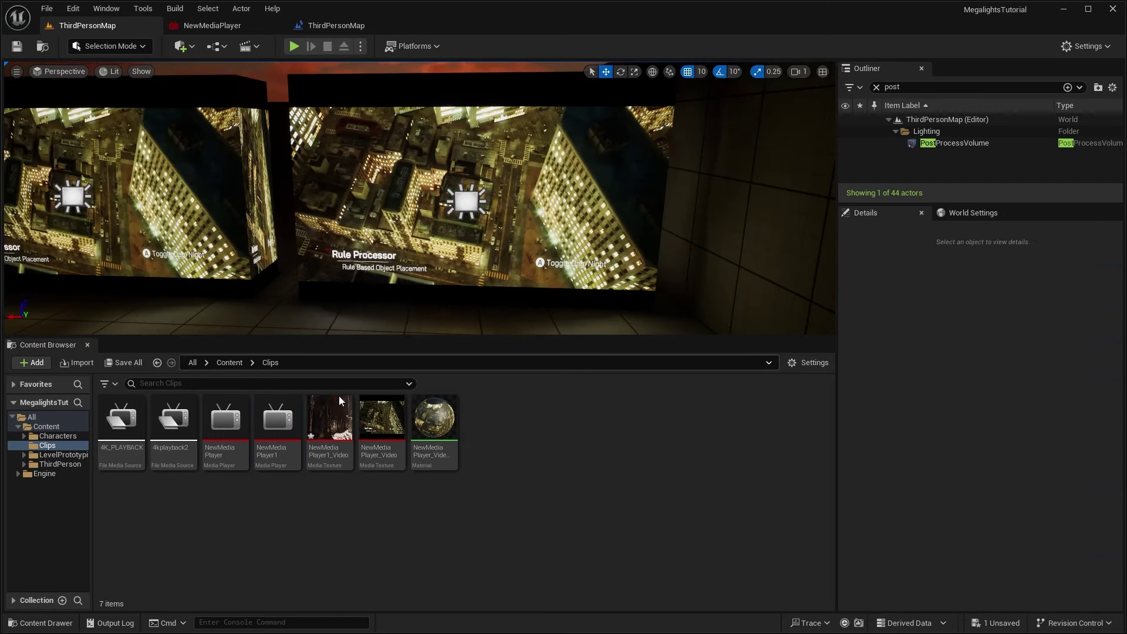
Apply the NewMediaPlayer1_Video texture to the second screen, connect RGBA to Emissive Color in its material, and save the material.
{"action": "left_click_drag", "start_coordinate": [622, 229], "coordinate": [623, 230]}
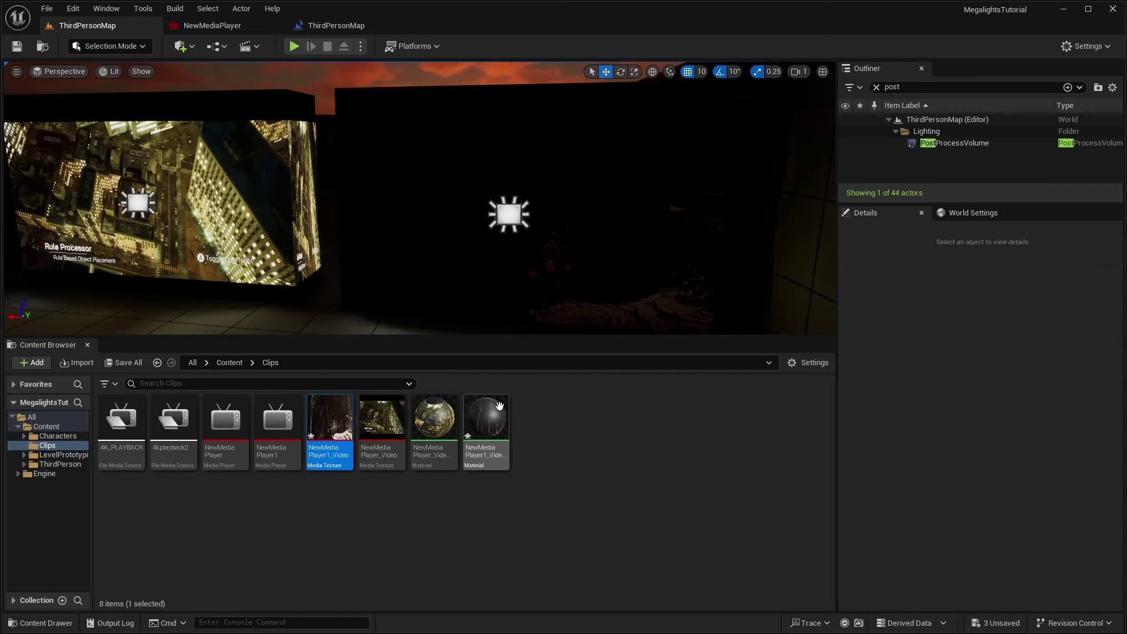
{"action": "double_click", "coordinate": [495, 409]}
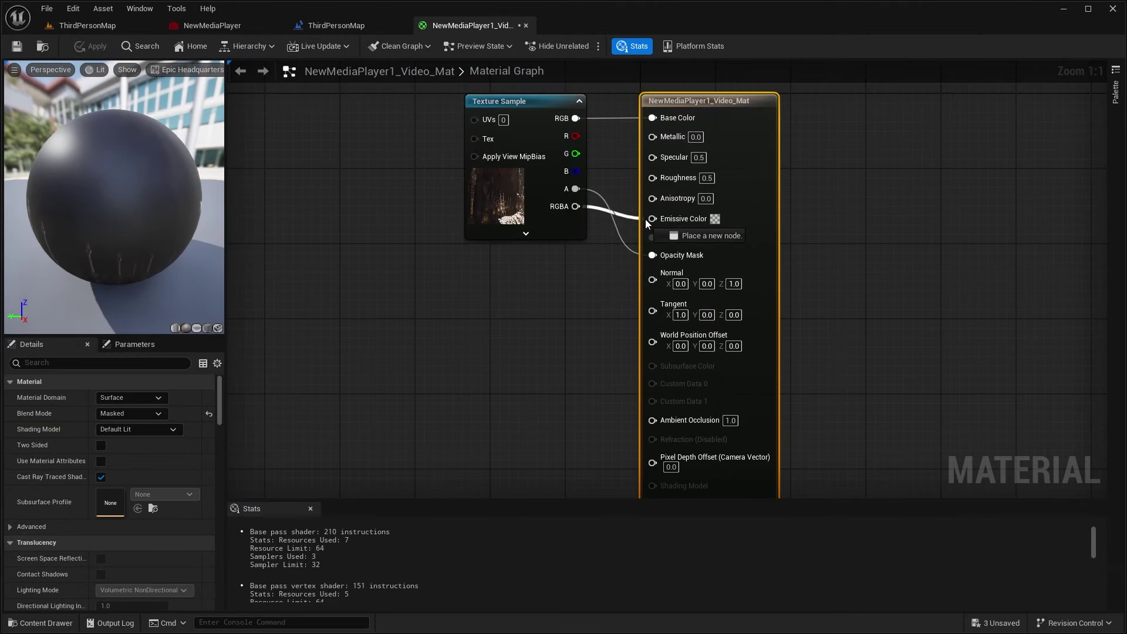
{"action": "left_click", "coordinate": [17, 47]}
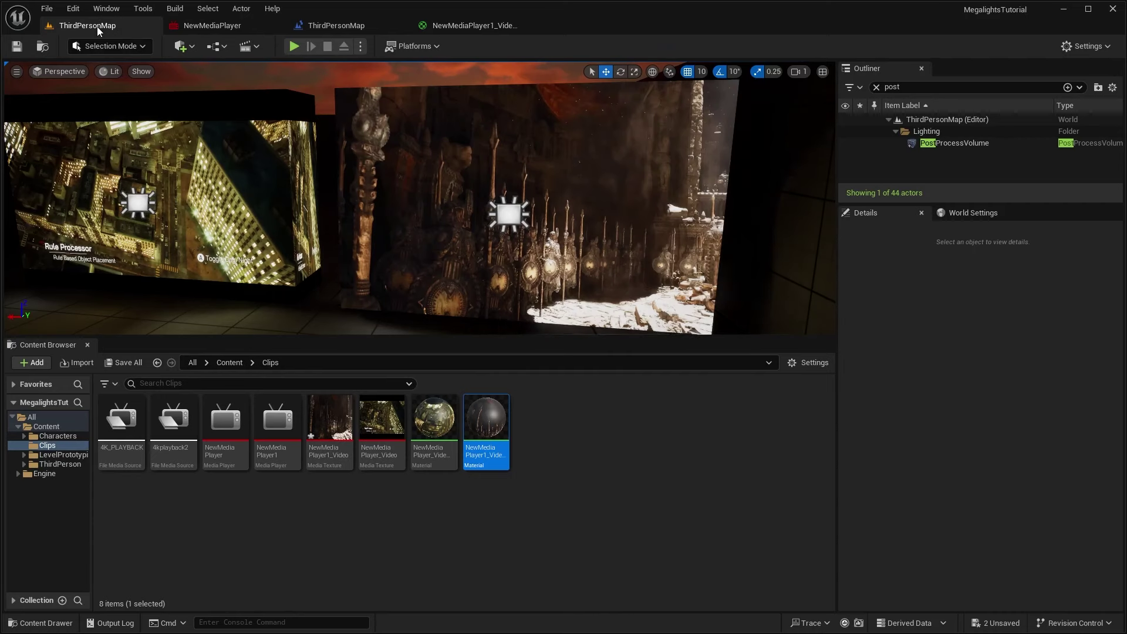
{"action": "left_click", "coordinate": [87, 25]}
Enable Loop in the NewMediaPlayer1 asset's playback settings and close its editor.
{"action": "left_click", "coordinate": [488, 157]}
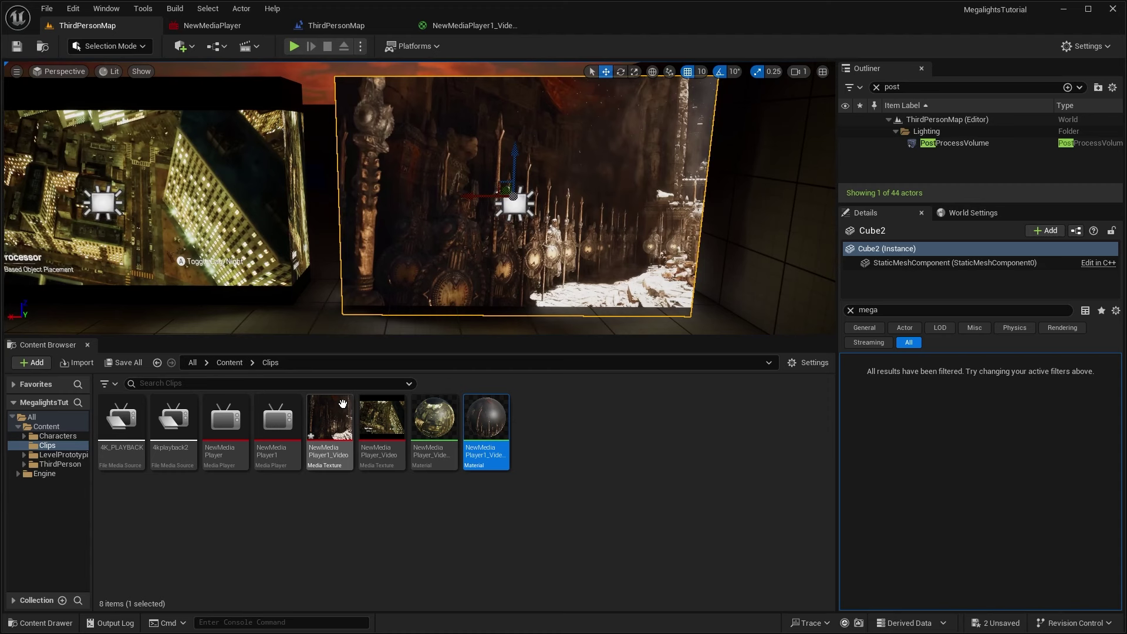
{"action": "left_click", "coordinate": [330, 418]}
{"action": "double_click", "coordinate": [282, 418]}
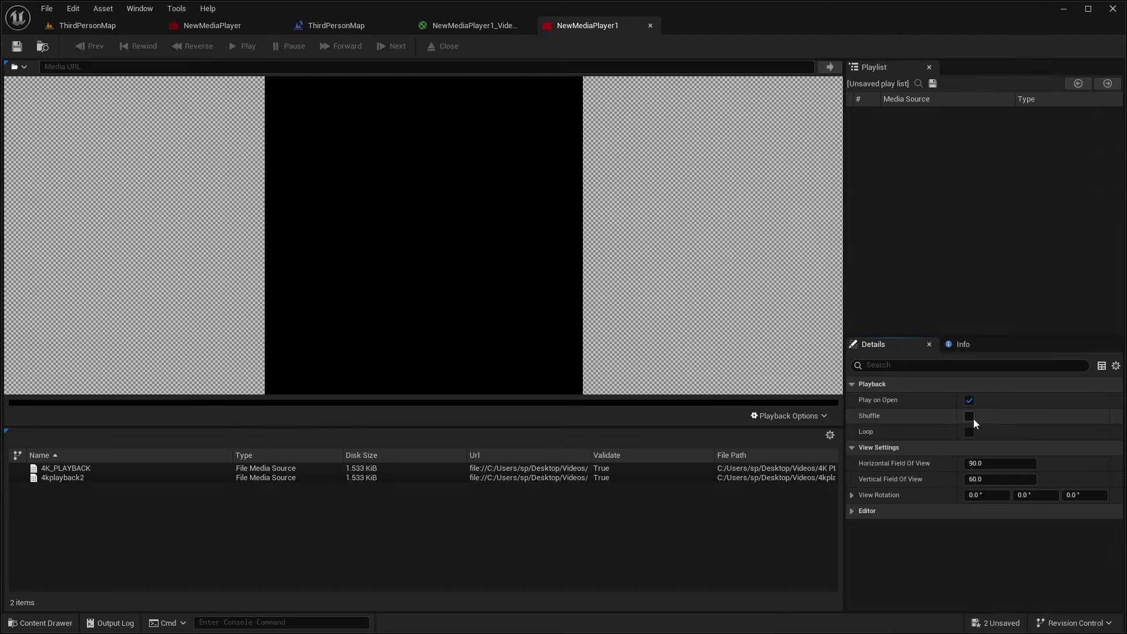
{"action": "left_click", "coordinate": [969, 432]}
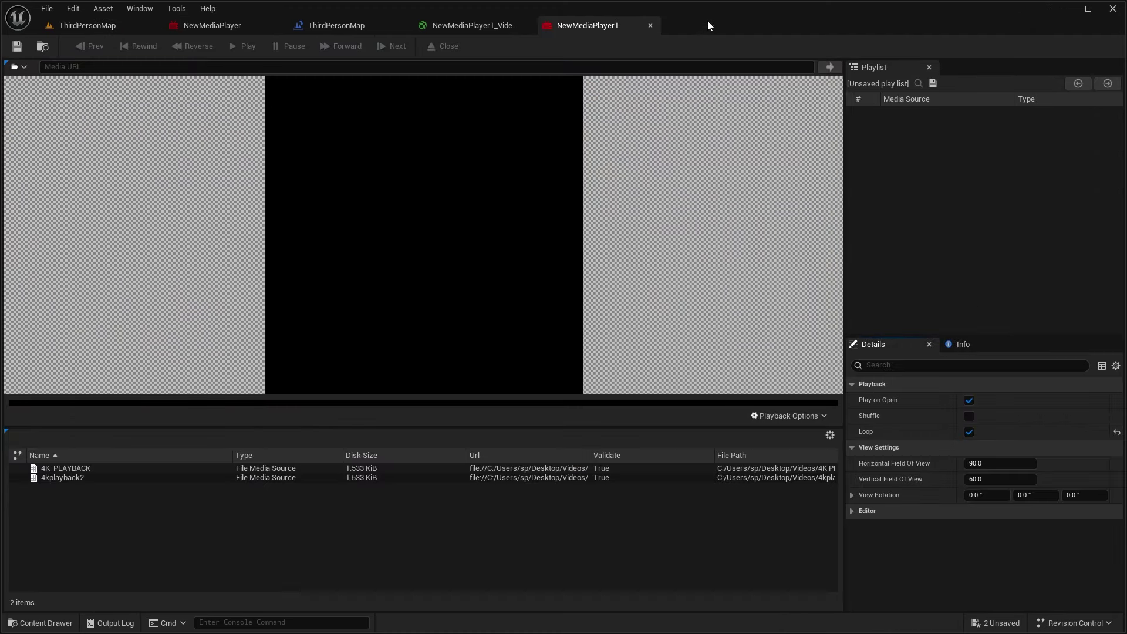
{"action": "left_click", "coordinate": [650, 25]}
Duplicate the Media variable in the Level Blueprint and set the copy's default value to NewMediaPlayer1.
{"action": "left_click", "coordinate": [331, 27]}
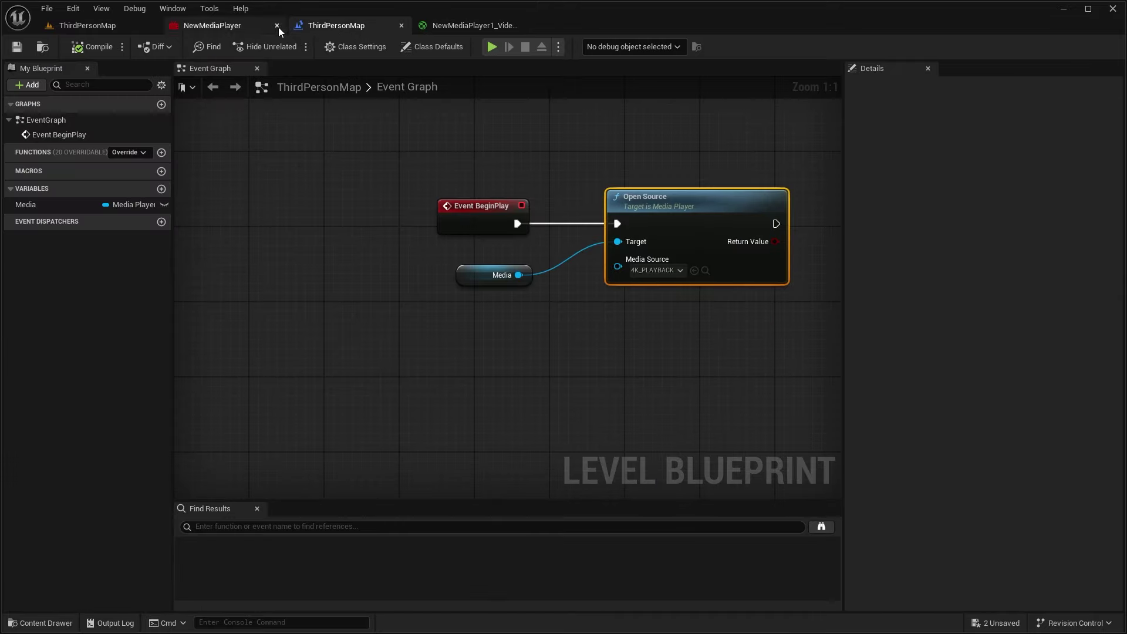
{"action": "right_click_drag", "start_coordinate": [496, 126], "coordinate": [437, 151]}
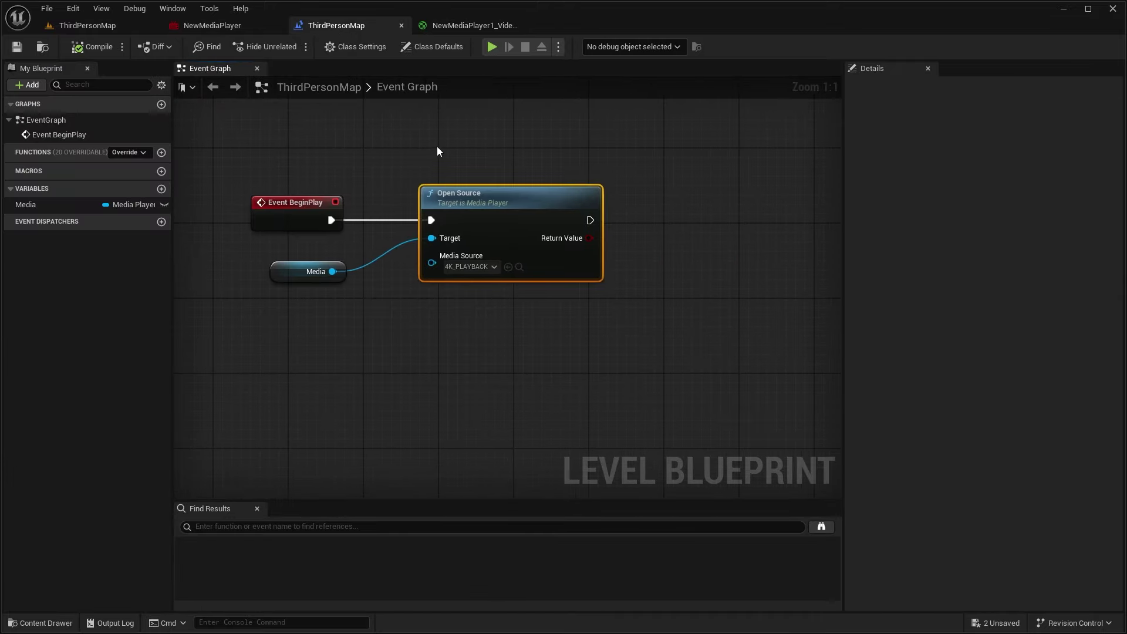
{"action": "right_click", "coordinate": [60, 211]}
{"action": "left_click", "coordinate": [89, 293]}
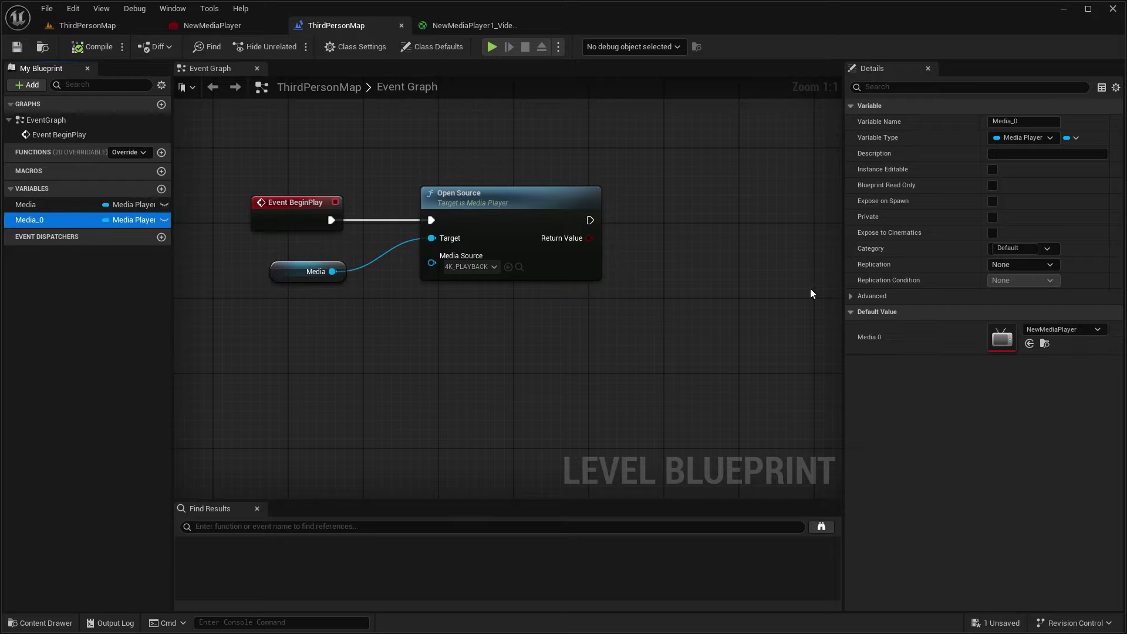
{"action": "left_click", "coordinate": [1065, 330]}
{"action": "left_click", "coordinate": [1036, 192]}
Add a Media_0 getter and a duplicate Open Source node chained after the first, with Media Source set to 4kplayback2.
{"action": "right_click_drag", "start_coordinate": [455, 219], "coordinate": [408, 222]}
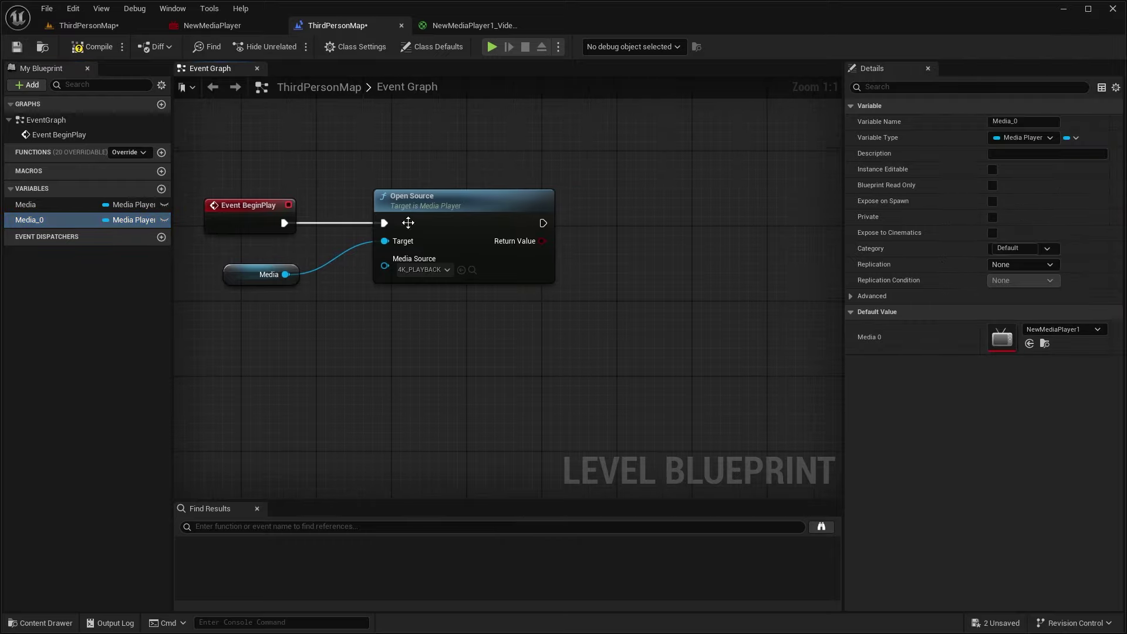
{"action": "left_click", "coordinate": [502, 215]}
{"action": "right_click_drag", "start_coordinate": [502, 216], "coordinate": [457, 208]}
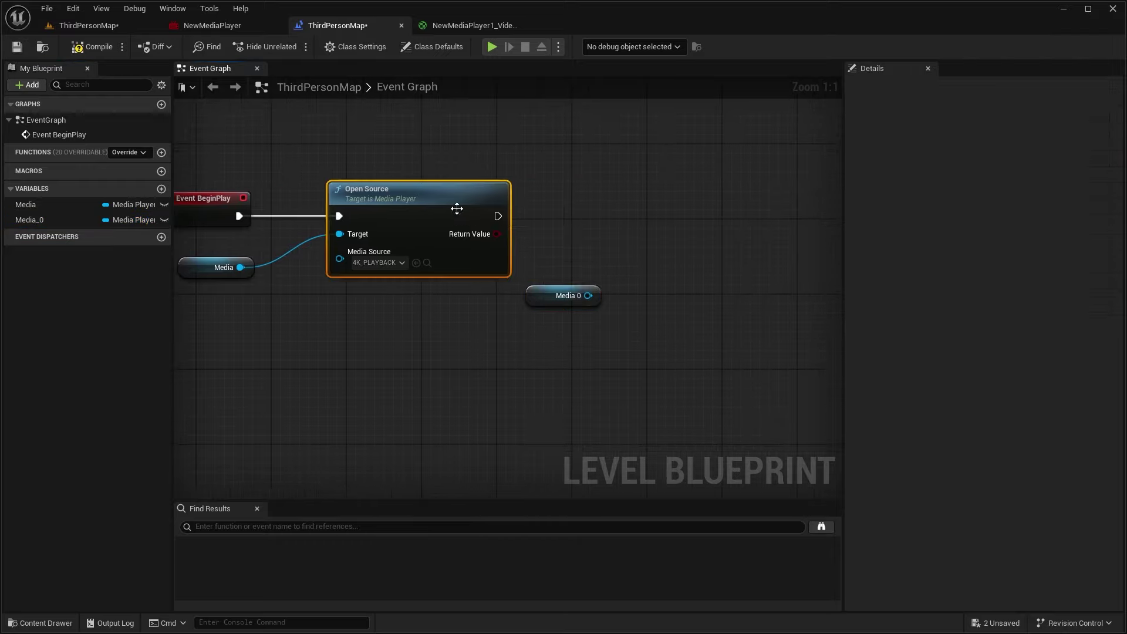
{"action": "key", "text": "ctrl+d"}
{"action": "left_click_drag", "start_coordinate": [498, 216], "coordinate": [531, 225]}
{"action": "left_click_drag", "start_coordinate": [654, 236], "coordinate": [692, 208]}
{"action": "left_click", "coordinate": [678, 265]}
{"action": "left_click", "coordinate": [726, 363]}
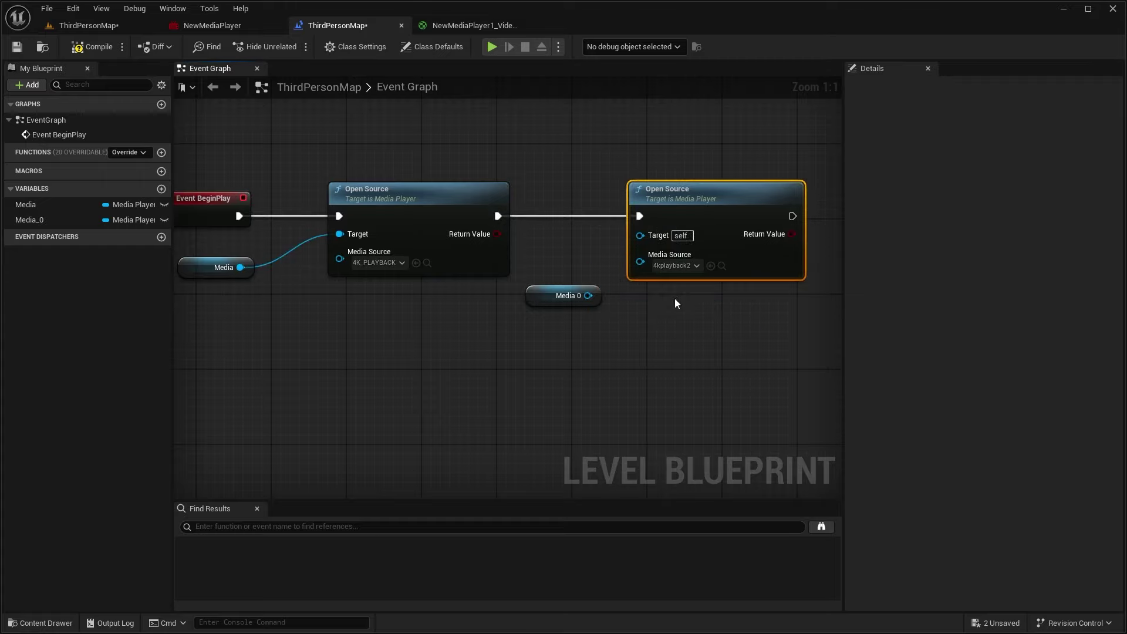
Connect the Media_0 getter to the second Open Source node's Target, compile the Level Blueprint, and return to the level.
{"action": "left_click", "coordinate": [93, 47]}
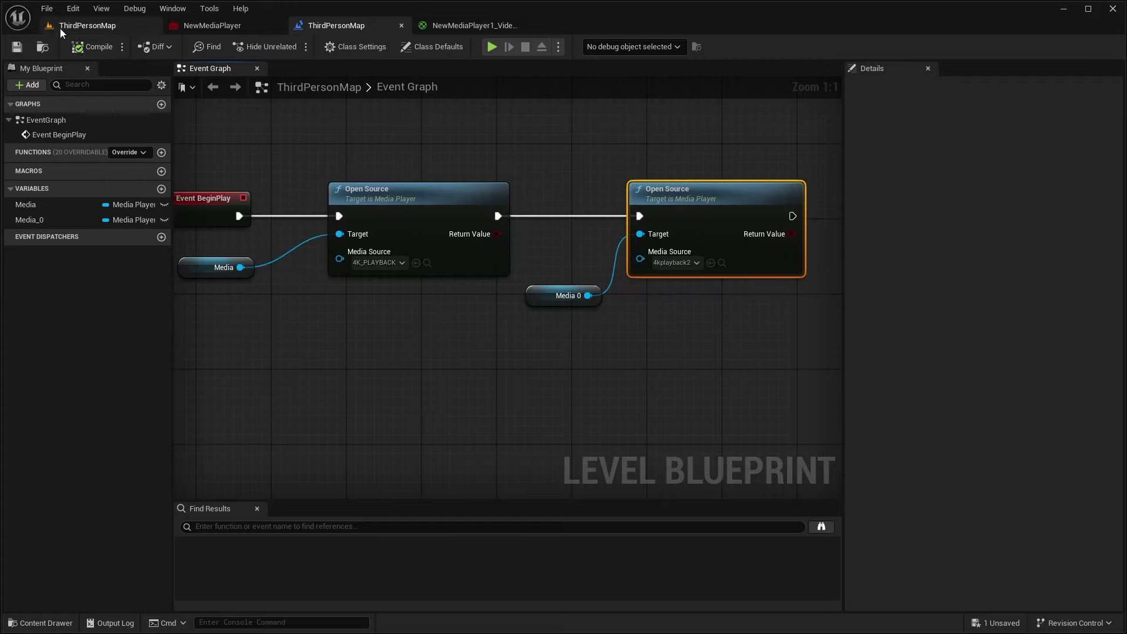
{"action": "left_click", "coordinate": [60, 28]}
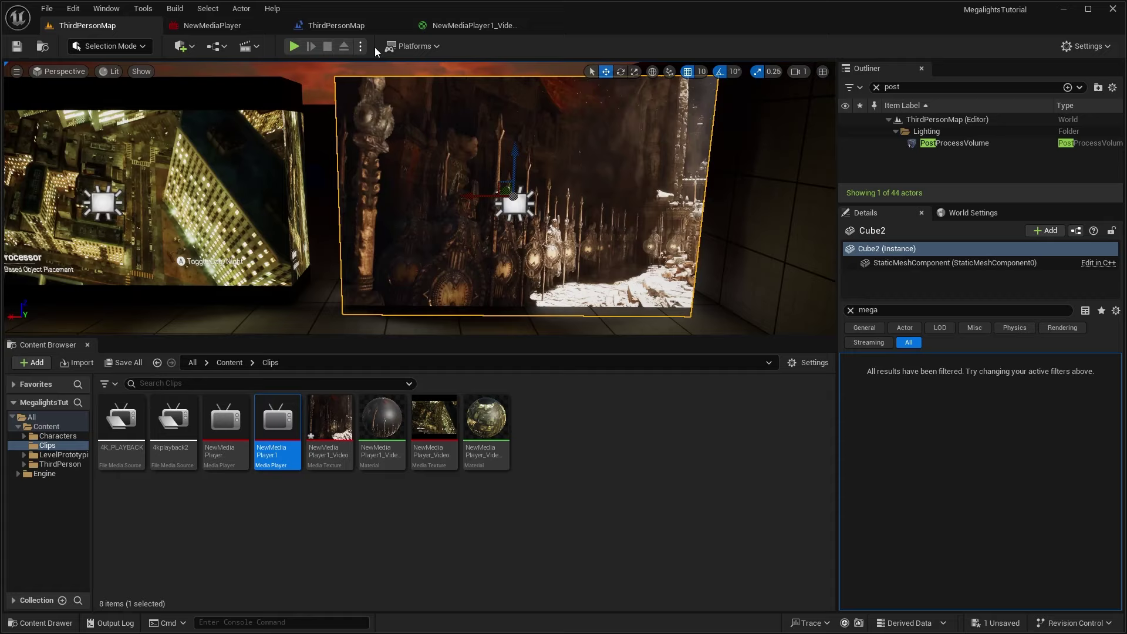
Play-test the level to check both video screens and the light they cast, and stop the session.
{"action": "left_click", "coordinate": [294, 46]}
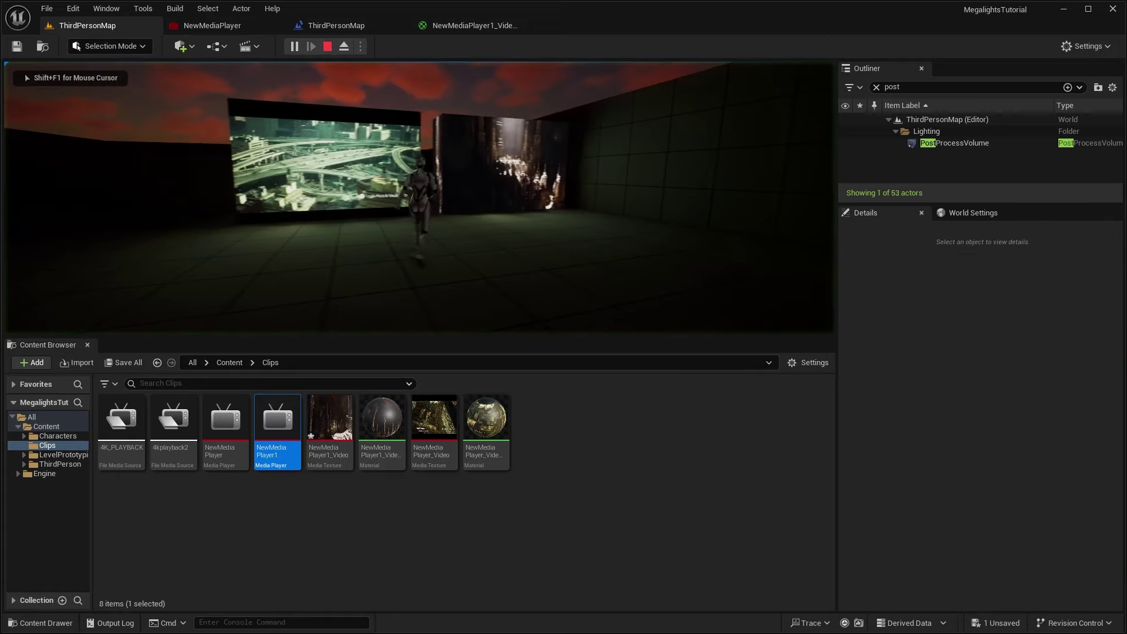
{"action": "key", "text": "w"}
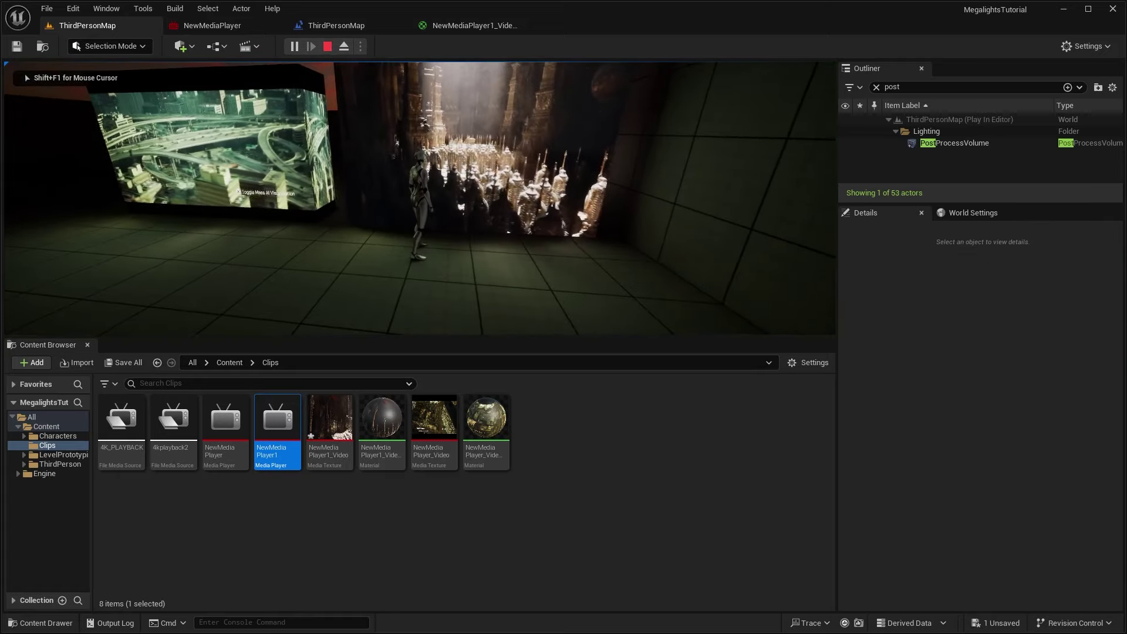
{"action": "key", "text": "Escape"}
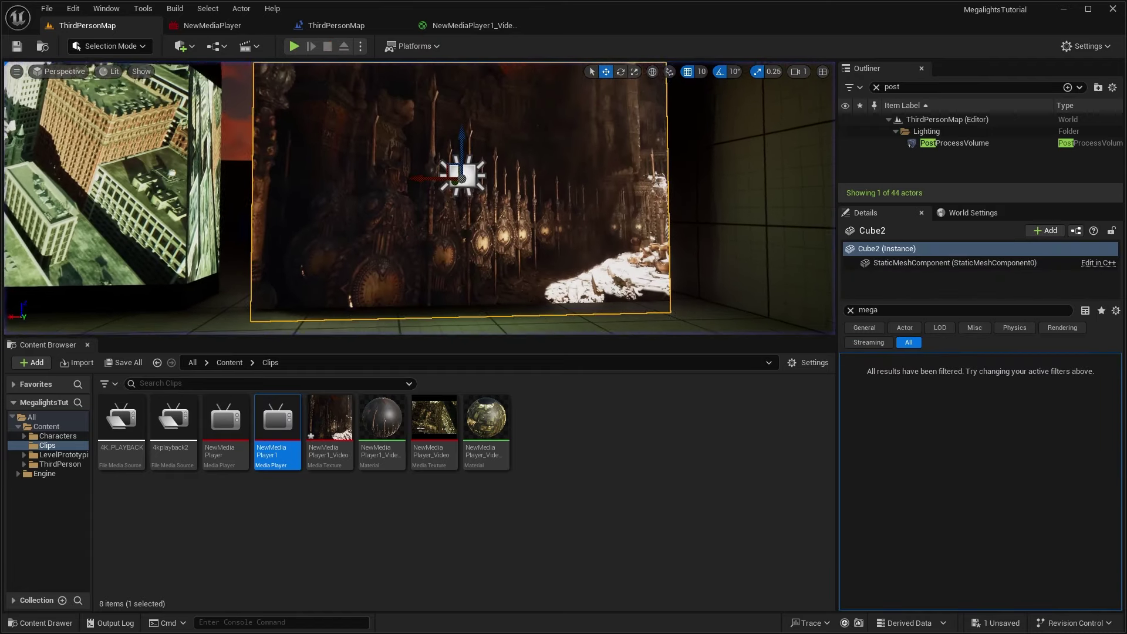
Assign the NewMediaPlayer1_Video texture as the Source Texture of RectLight2 on the second screen and save the level.
{"action": "mouse_move", "coordinate": [506, 195]}
{"action": "right_mouse_down"}
{"action": "mouse_move", "coordinate": [519, 264]}
{"action": "mouse_move", "coordinate": [506, 195]}
{"action": "right_mouse_up"}
{"action": "key", "text": "s"}
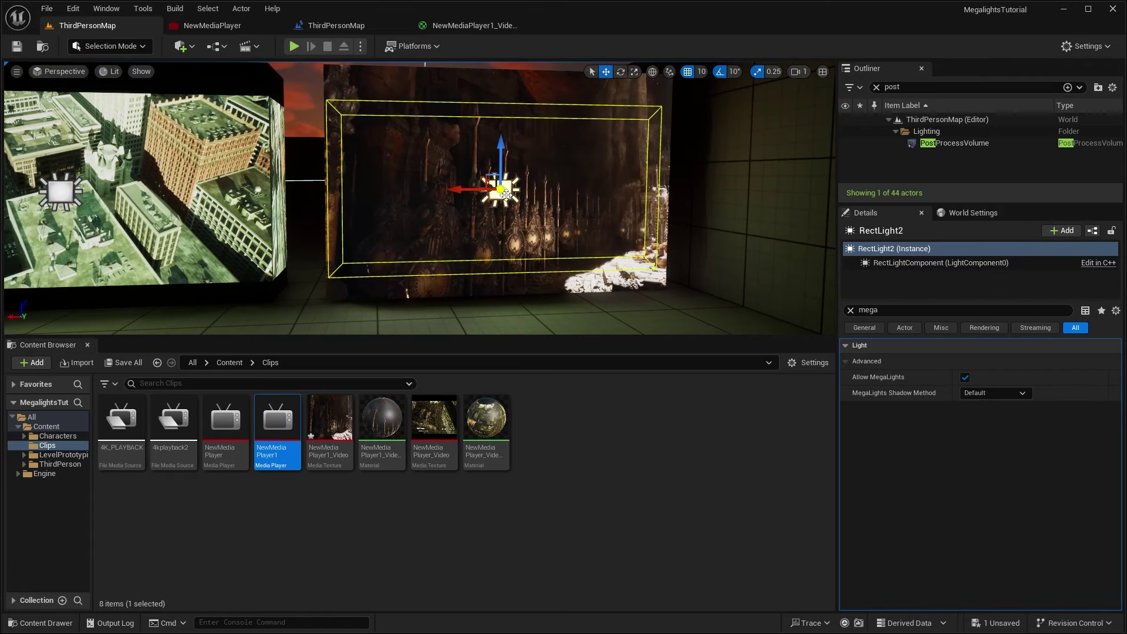
{"action": "left_click", "coordinate": [850, 310]}
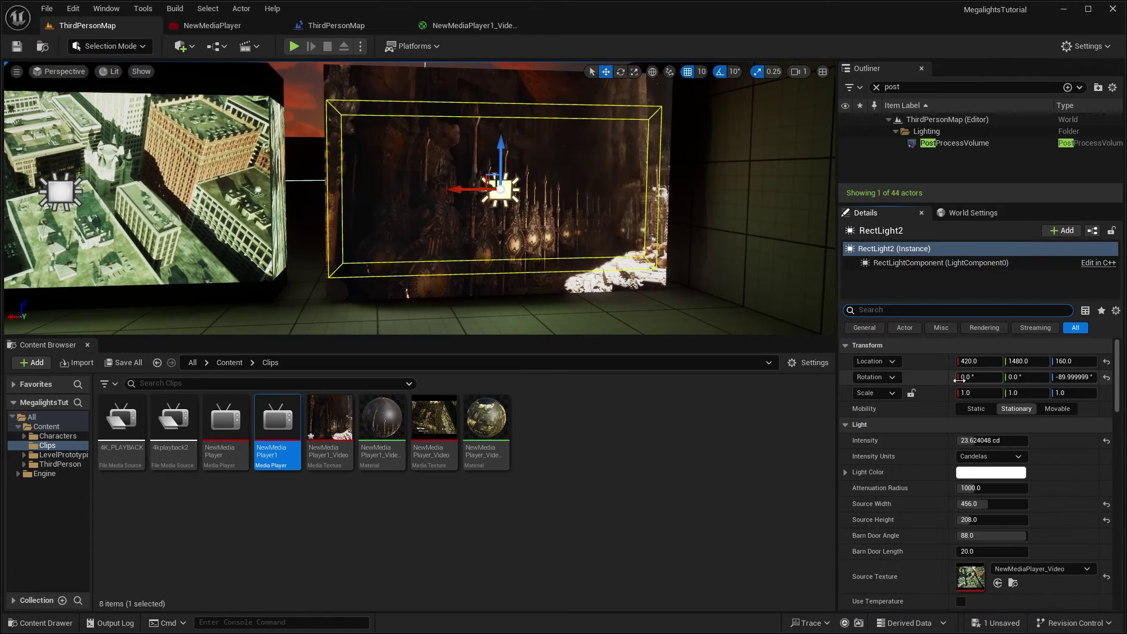
{"action": "scroll", "coordinate": [963, 382], "scroll_direction": "down", "scroll_amount": 3}
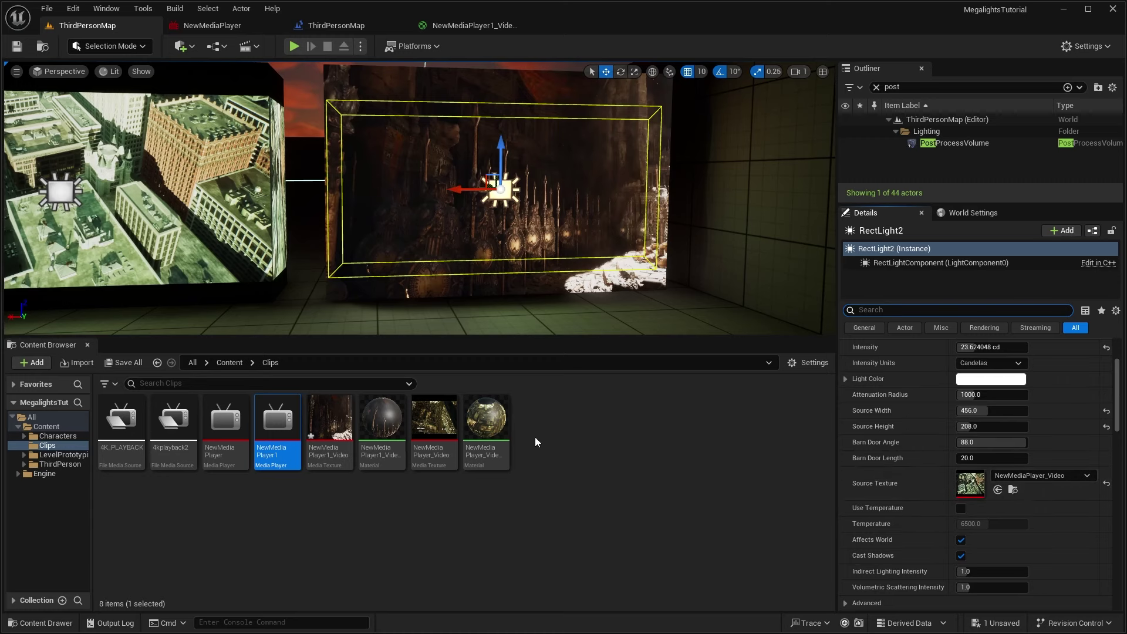
{"action": "left_click_drag", "start_coordinate": [329, 422], "coordinate": [970, 479]}
{"action": "left_click", "coordinate": [18, 50]}
Set the mobility of both RectLight2 and RectLight to Movable and save the level.
{"action": "right_click_drag", "start_coordinate": [411, 199], "coordinate": [353, 179]}
{"action": "key", "text": "s"}
{"action": "scroll", "coordinate": [936, 435], "scroll_direction": "up", "scroll_amount": 3}
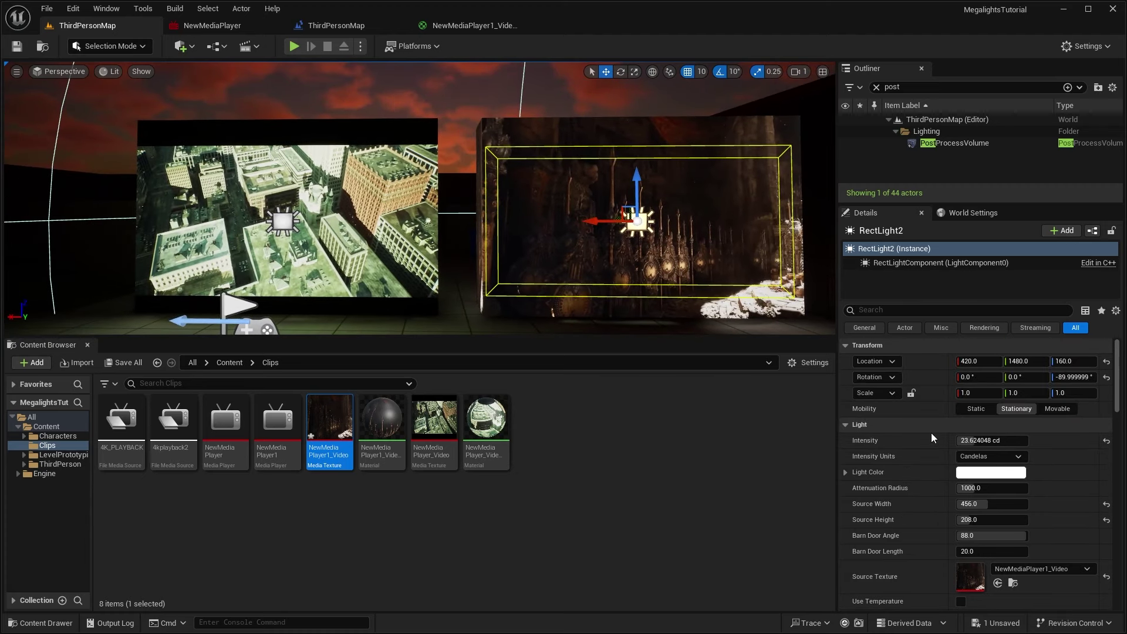
{"action": "left_click", "coordinate": [1052, 410]}
{"action": "key", "text": "w"}
{"action": "right_click_drag", "start_coordinate": [470, 185], "coordinate": [414, 187]}
{"action": "left_click", "coordinate": [470, 206]}
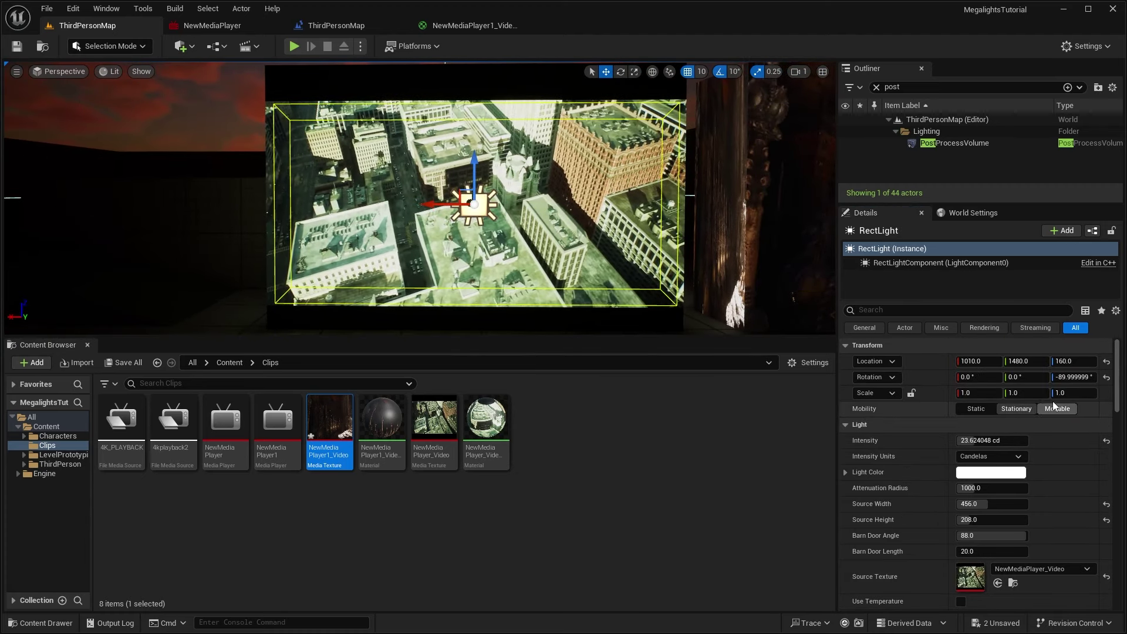
{"action": "right_click_drag", "start_coordinate": [617, 201], "coordinate": [658, 217]}
{"action": "left_click", "coordinate": [16, 48]}
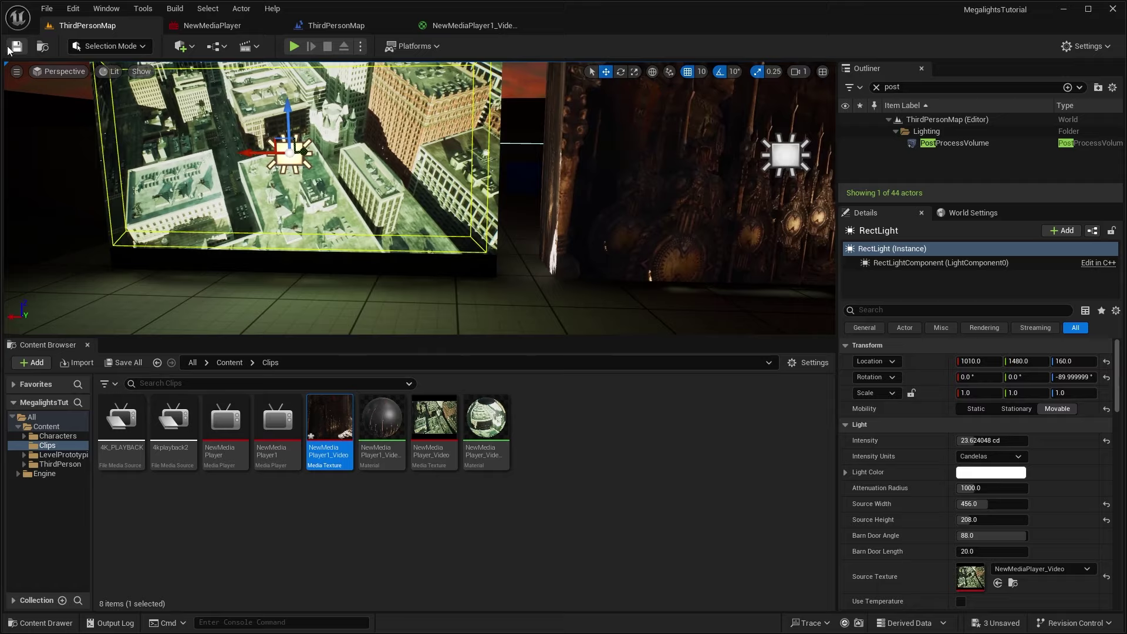
Play-test the level again, walking past both screens to check their matching light, and stop the session.
{"action": "right_click_drag", "start_coordinate": [499, 141], "coordinate": [510, 143]}
{"action": "key", "text": "s"}
{"action": "key", "text": "a"}
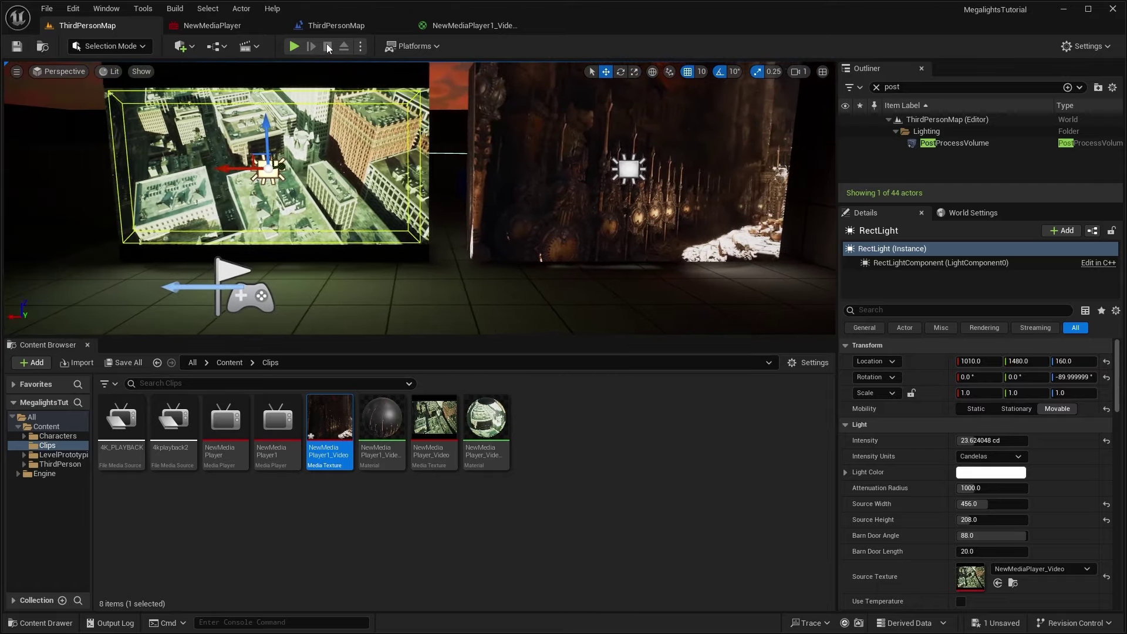
{"action": "left_click", "coordinate": [294, 47]}
{"action": "key", "text": "w"}
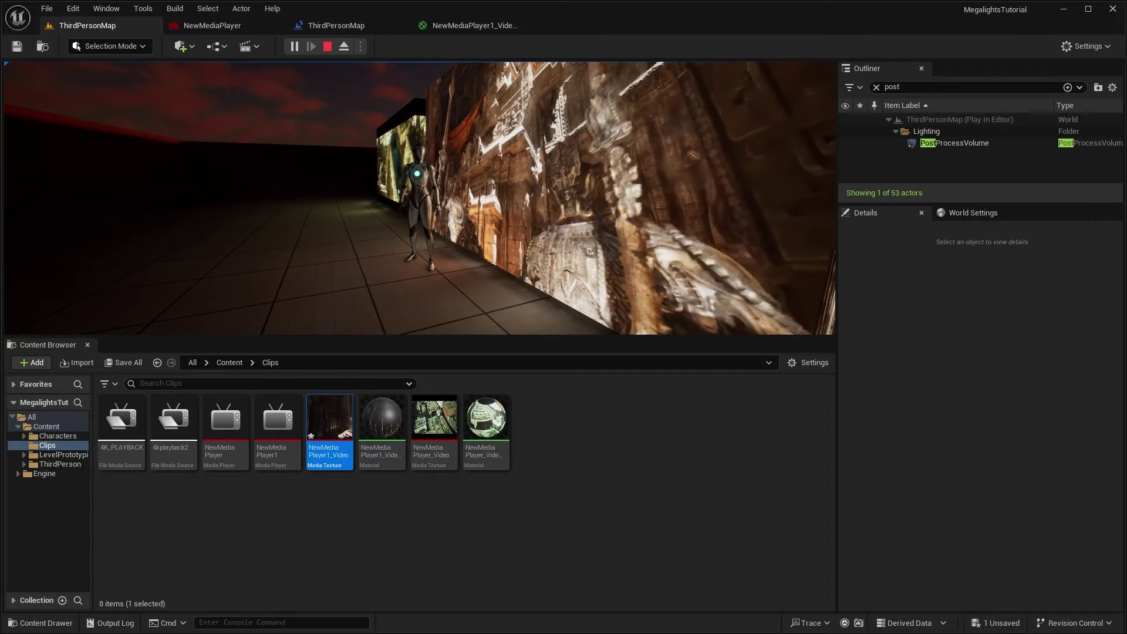
{"action": "key", "text": "Escape"}
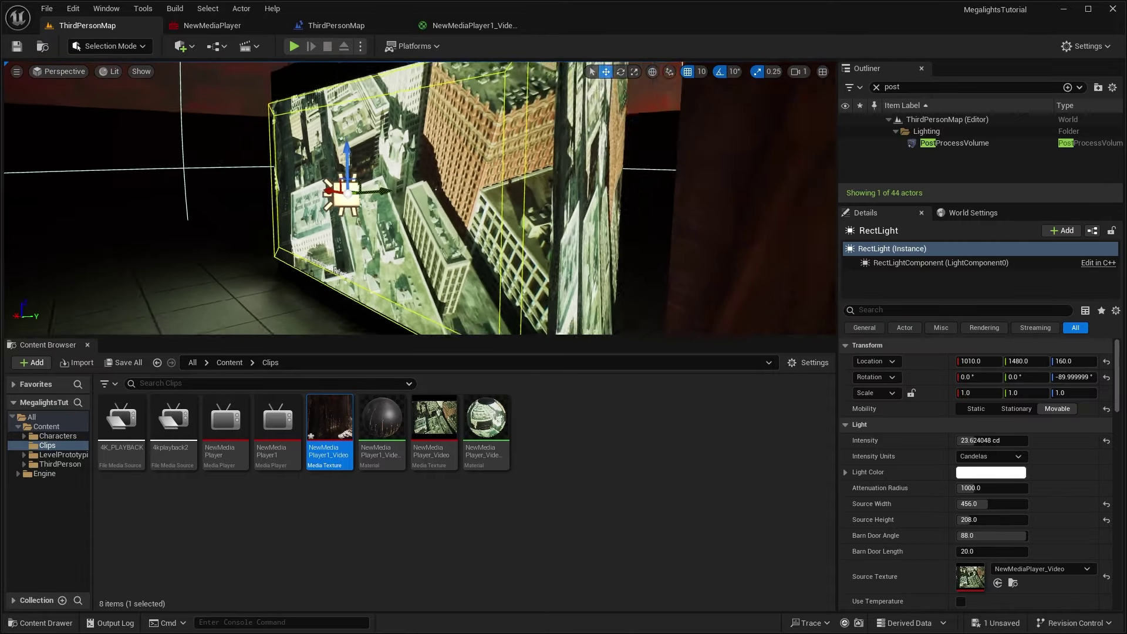
Raise the first screen's RectLight intensity and set the second screen's RectLight2 intensity to about 64.2 cd.
{"action": "right_click_drag", "start_coordinate": [420, 199], "coordinate": [348, 198]}
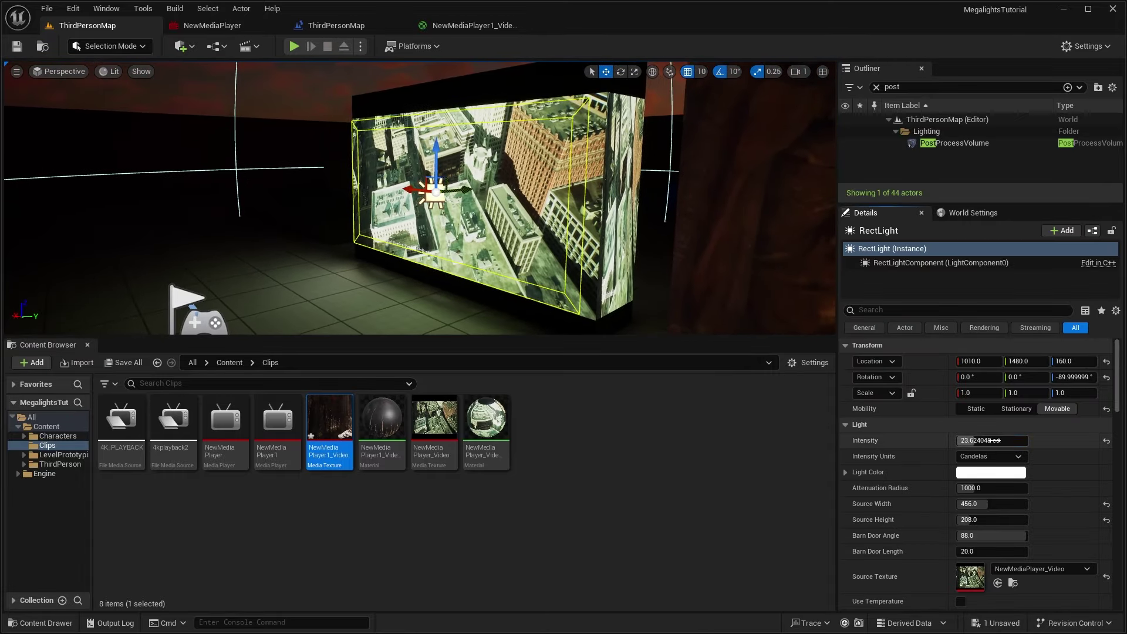
{"action": "left_click_drag", "start_coordinate": [998, 440], "coordinate": [1016, 441]}
{"action": "right_click_drag", "start_coordinate": [420, 198], "coordinate": [446, 207]}
{"action": "left_click", "coordinate": [508, 205]}
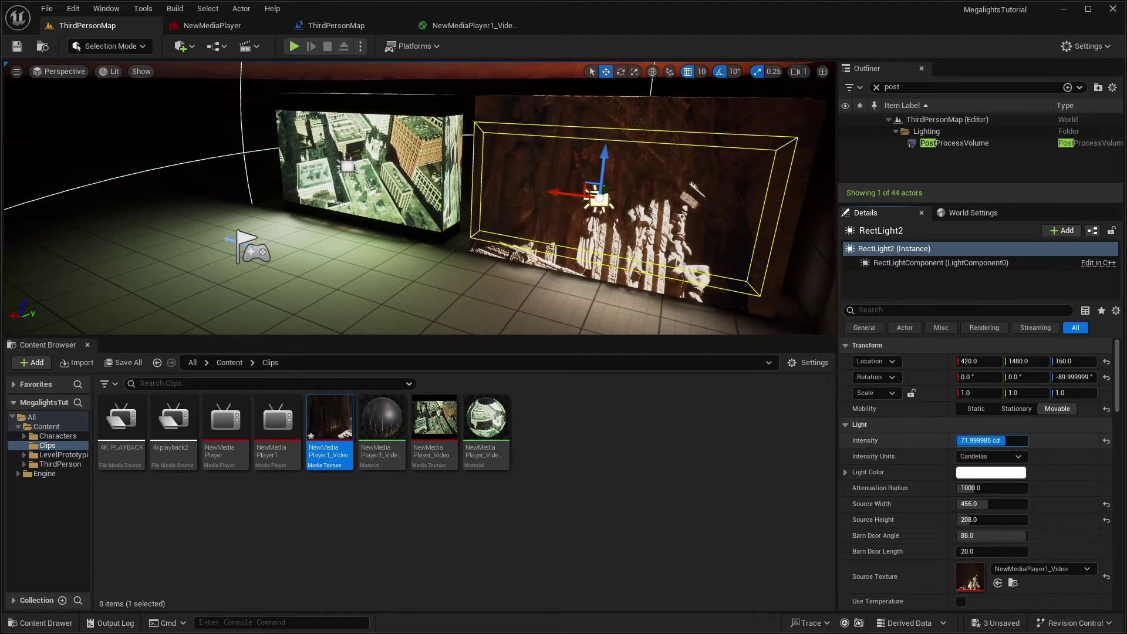
{"action": "left_click_drag", "start_coordinate": [1005, 441], "coordinate": [1001, 440]}
{"action": "right_click_drag", "start_coordinate": [705, 235], "coordinate": [745, 259]}
{"action": "scroll", "coordinate": [921, 480], "scroll_direction": "down", "scroll_amount": 3}
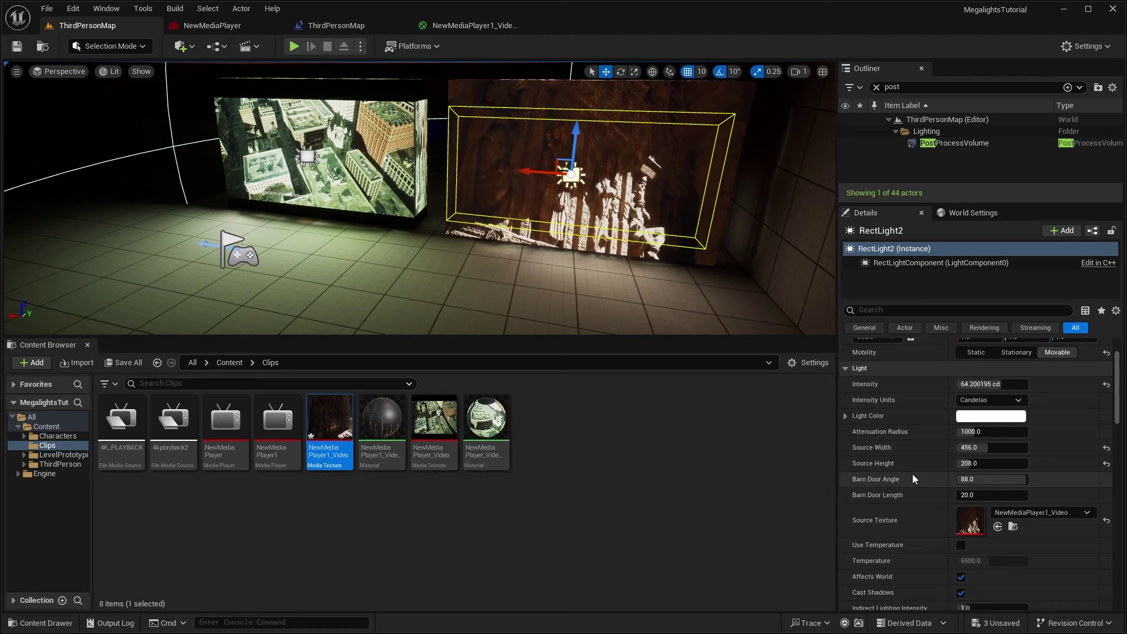
{"action": "scroll", "coordinate": [908, 469], "scroll_direction": "down", "scroll_amount": 2}
{"action": "scroll", "coordinate": [913, 494], "scroll_direction": "down", "scroll_amount": 2}
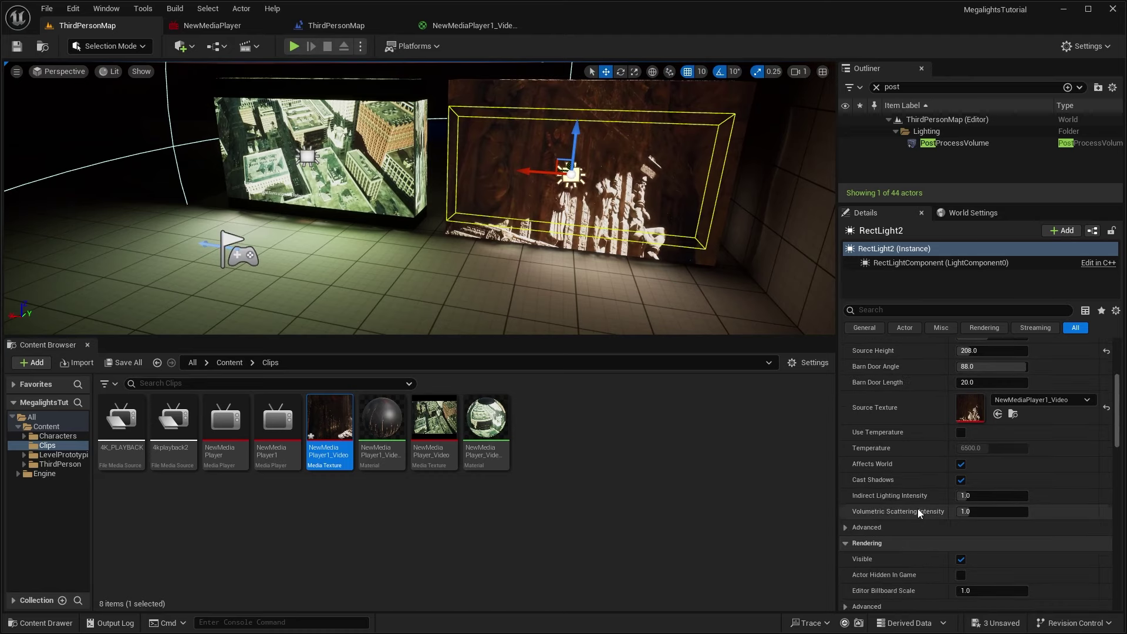
Run the level and walk the character around both screens to examine the brighter video lighting on the floor and walls.
{"action": "left_click", "coordinate": [294, 46]}
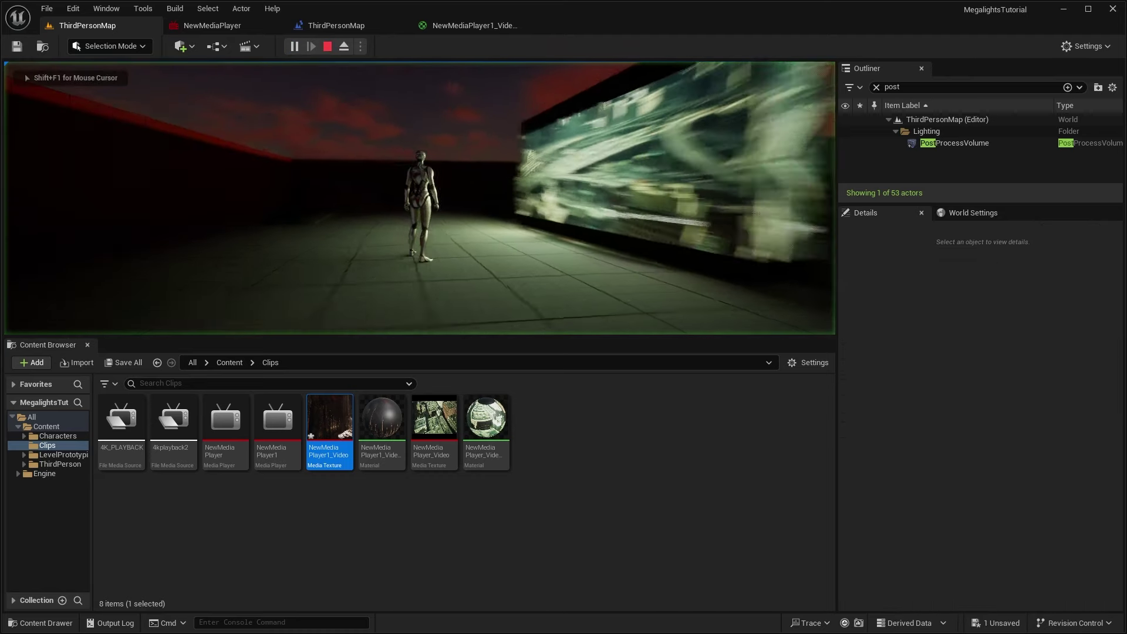
{"action": "key", "text": "w"}
{"action": "key", "text": "d"}
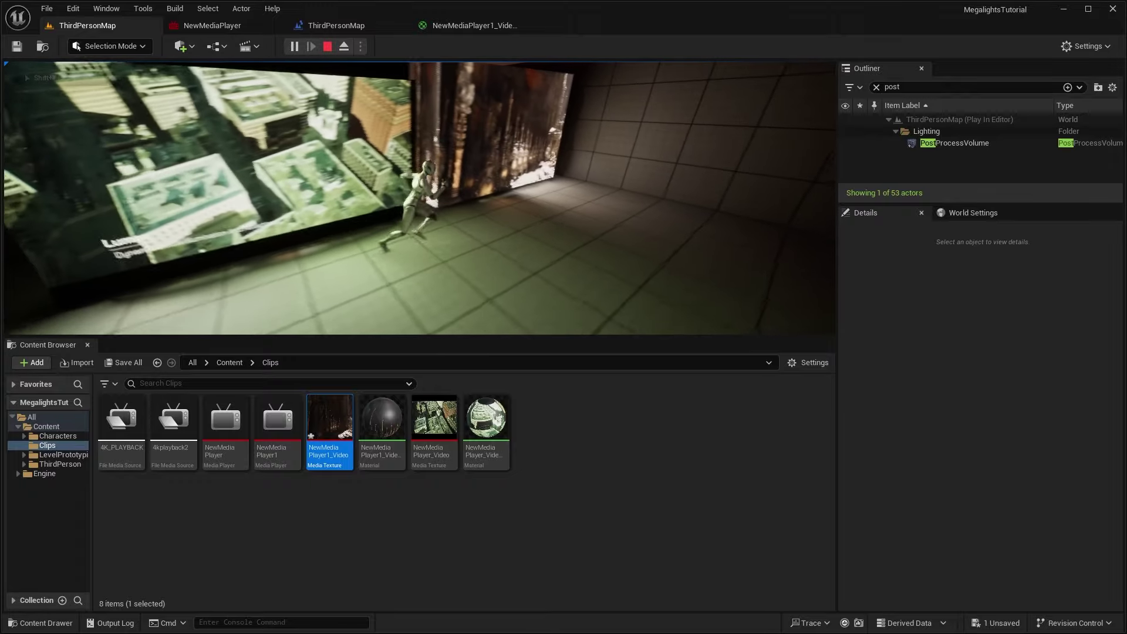
{"action": "key", "text": "s"}
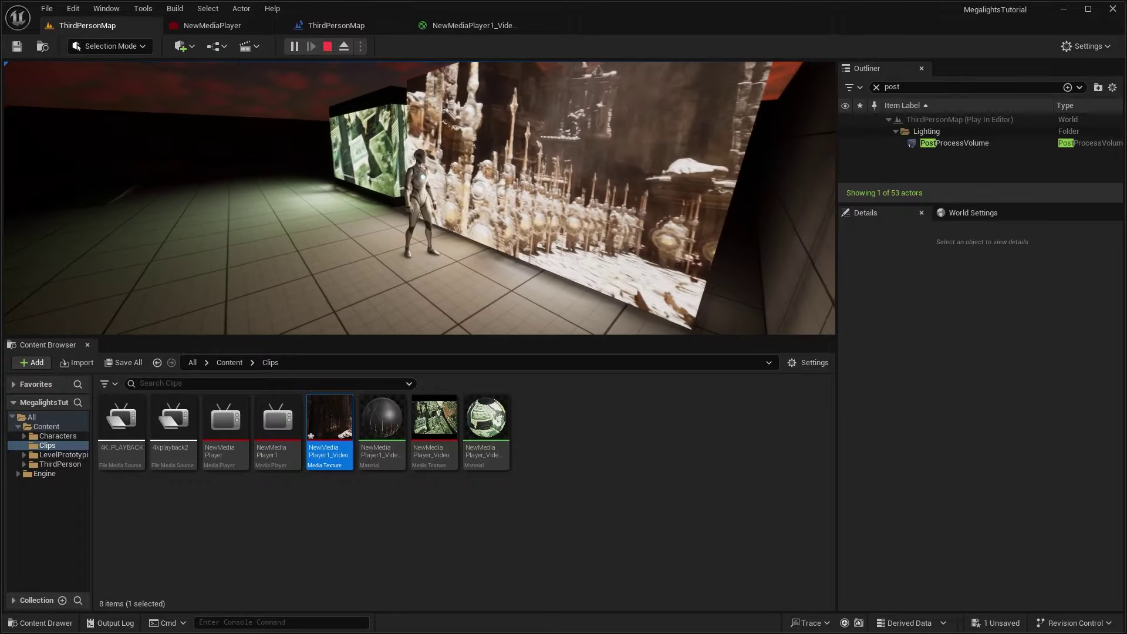
{"action": "key", "text": "d"}
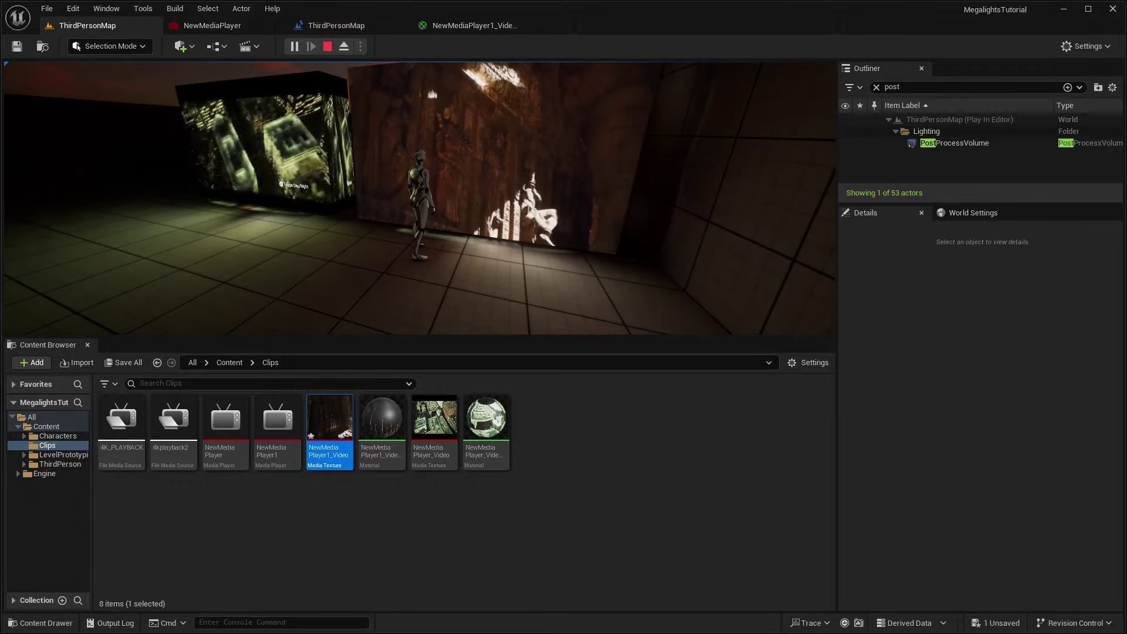
{"action": "key", "text": "a"}
{"action": "key", "text": "w"}
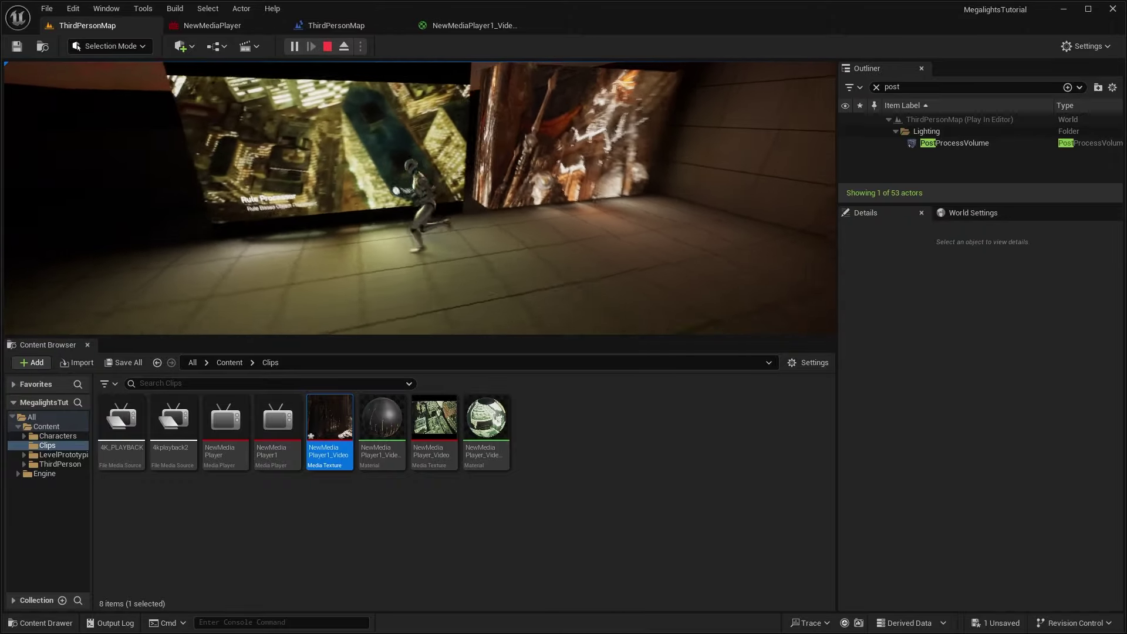
{"action": "key", "text": "d"}
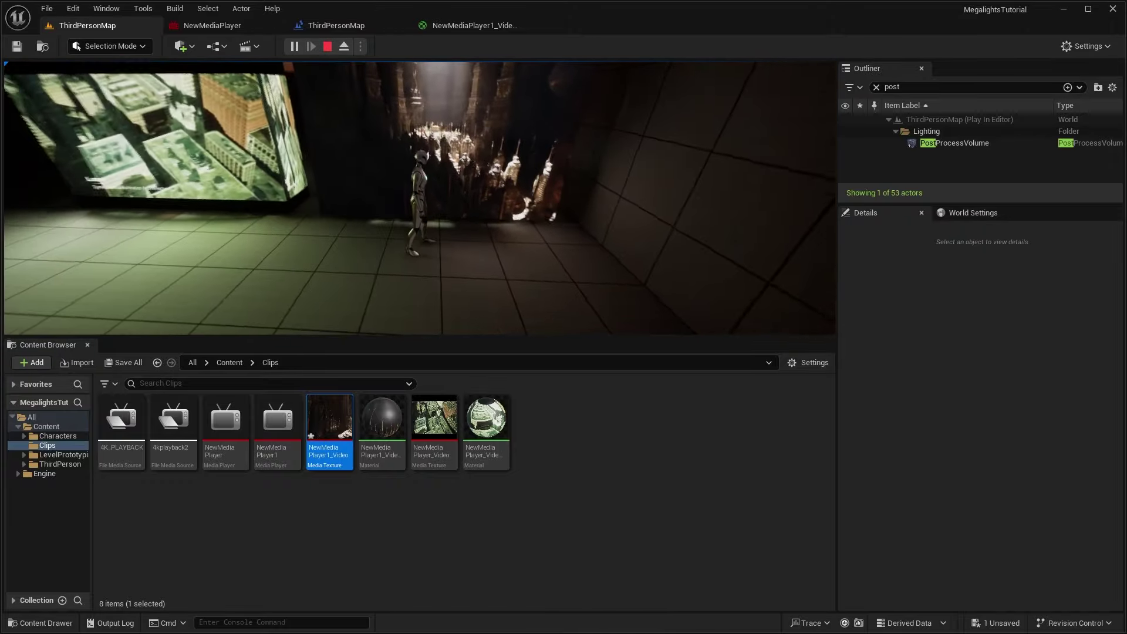
{"action": "key", "text": "a"}
{"action": "key", "text": "s"}
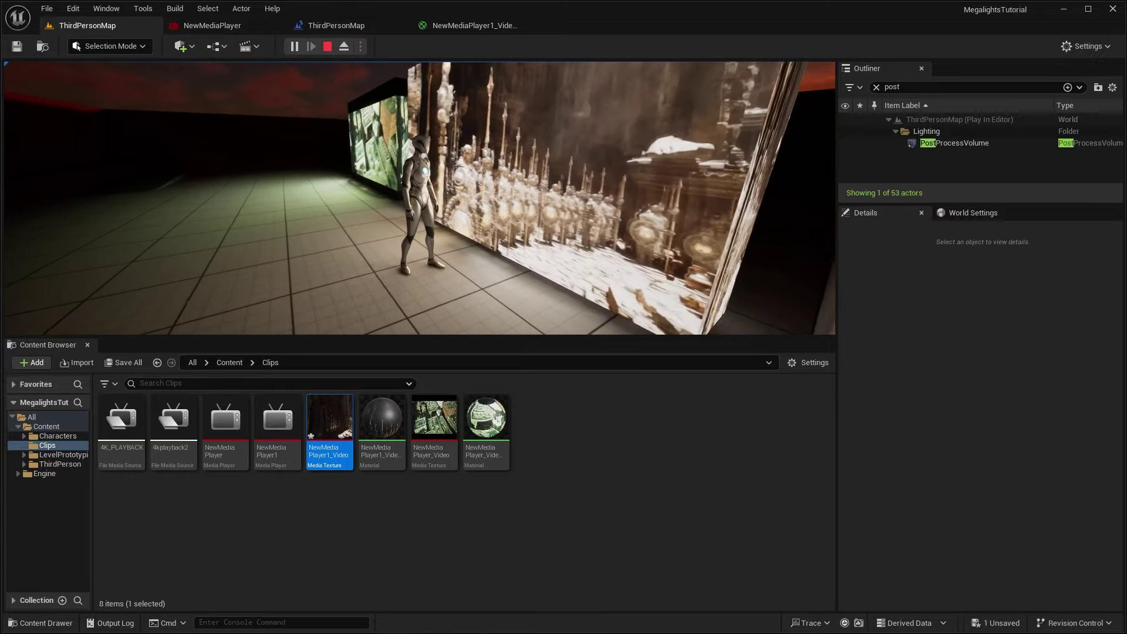
{"action": "key", "text": "a"}
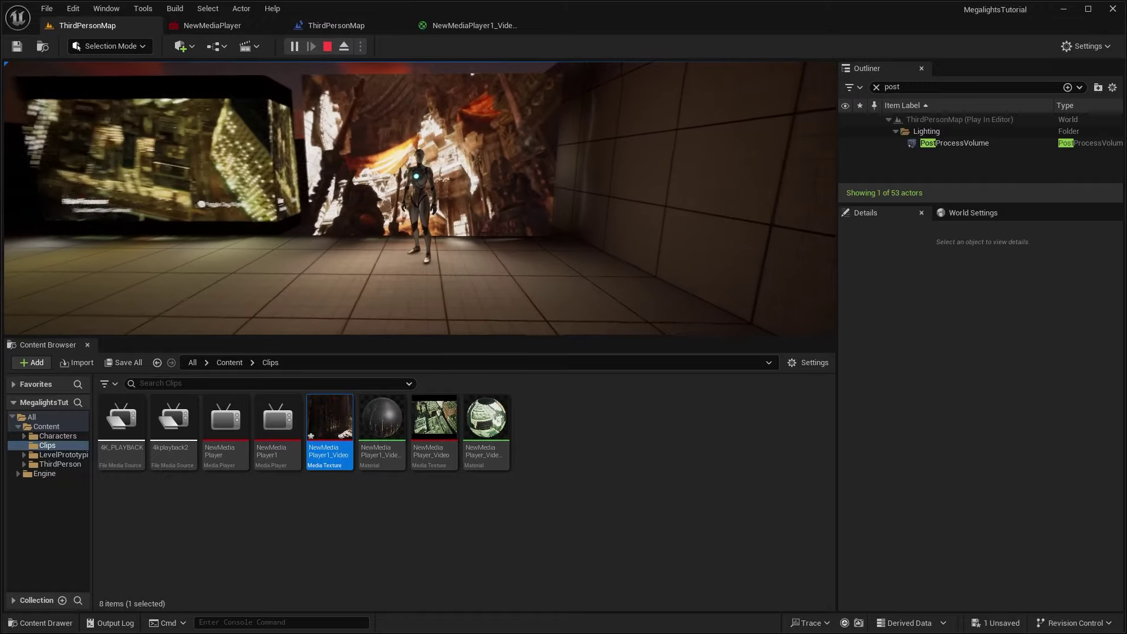
{"action": "key", "text": "a"}
{"action": "key", "text": "a"}
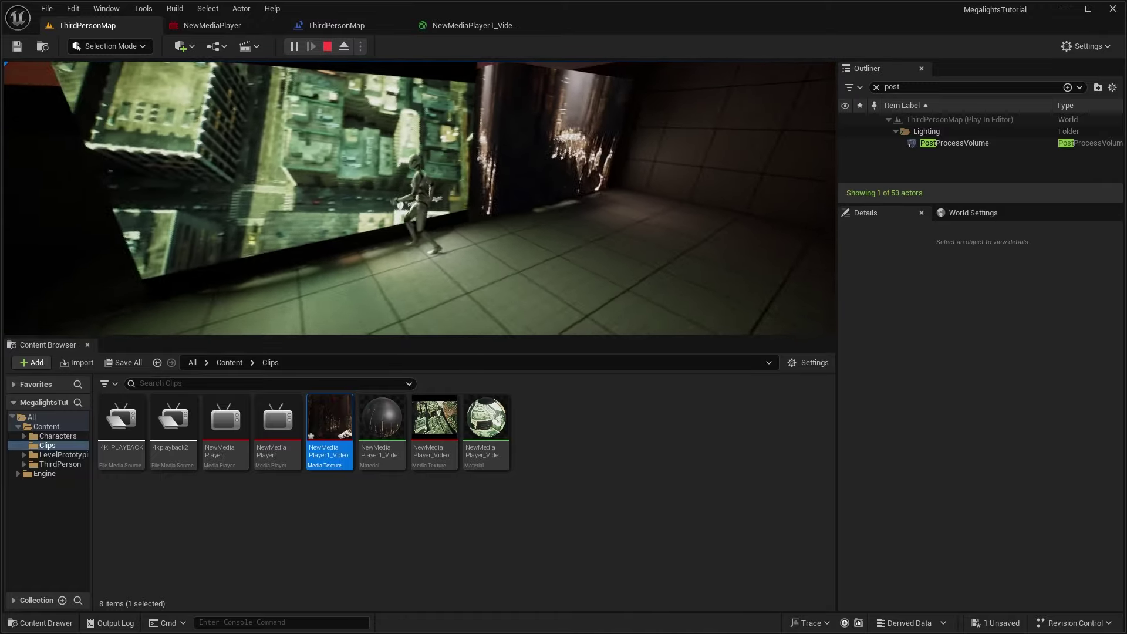